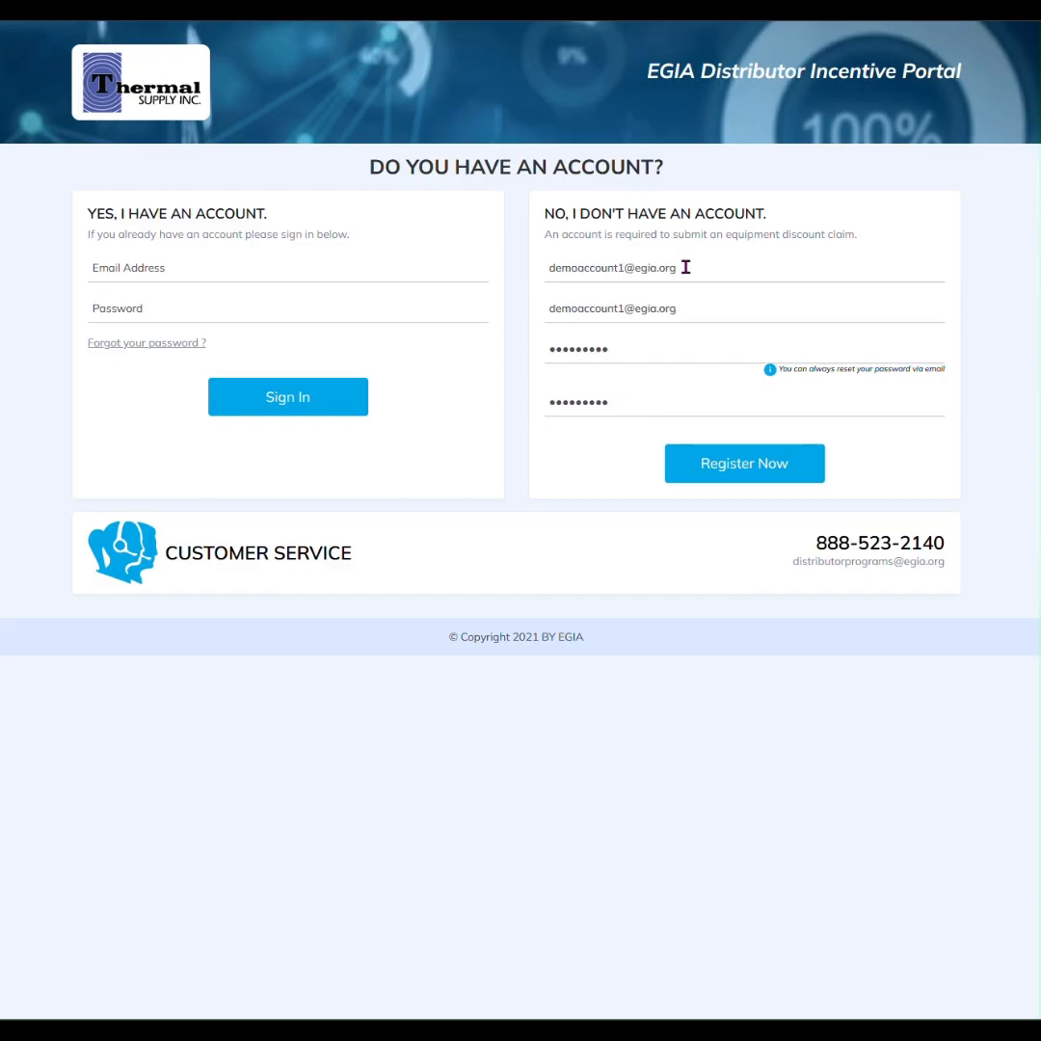
Enter the new account's e-mail and password and submit the registration
left_click(680, 267)
left_click(689, 234)
left_click(726, 479)
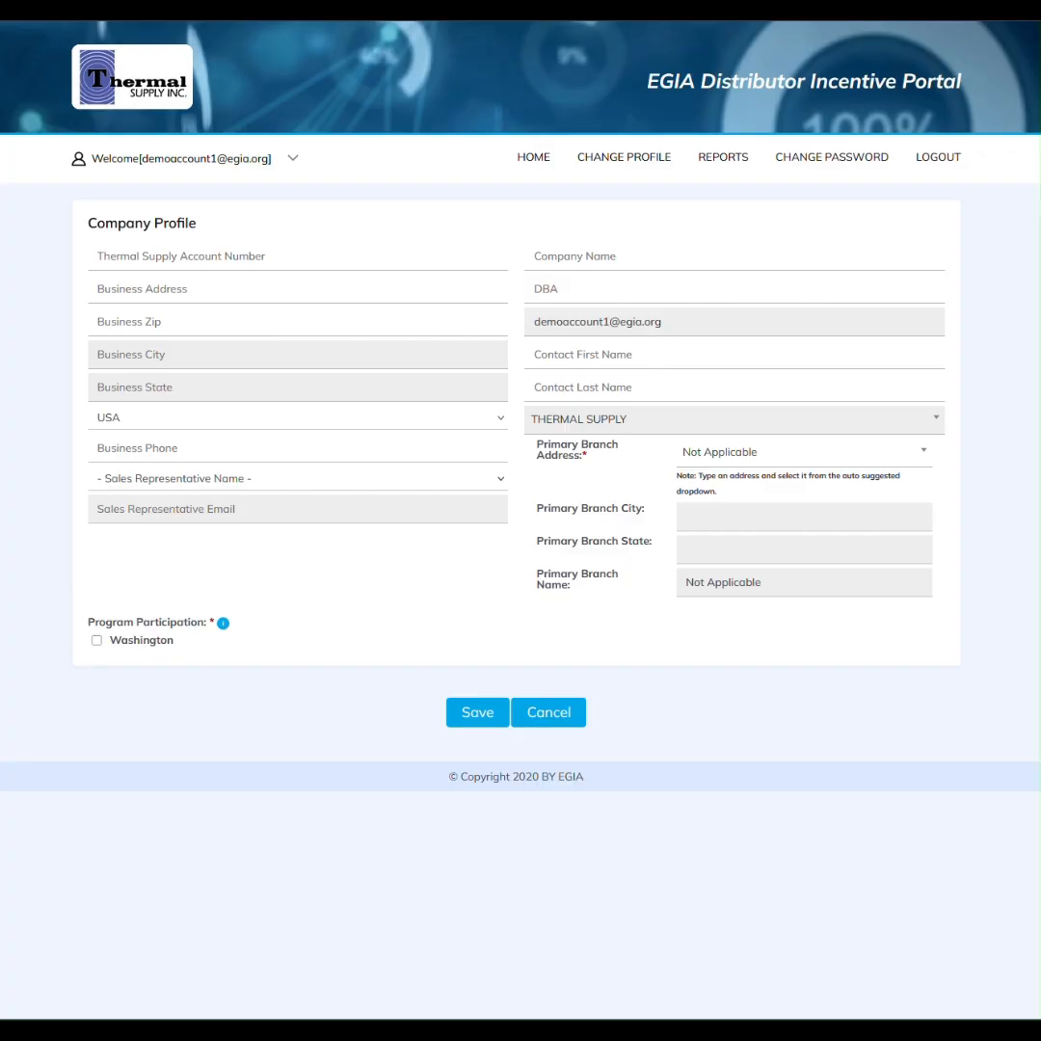
left_click(713, 459)
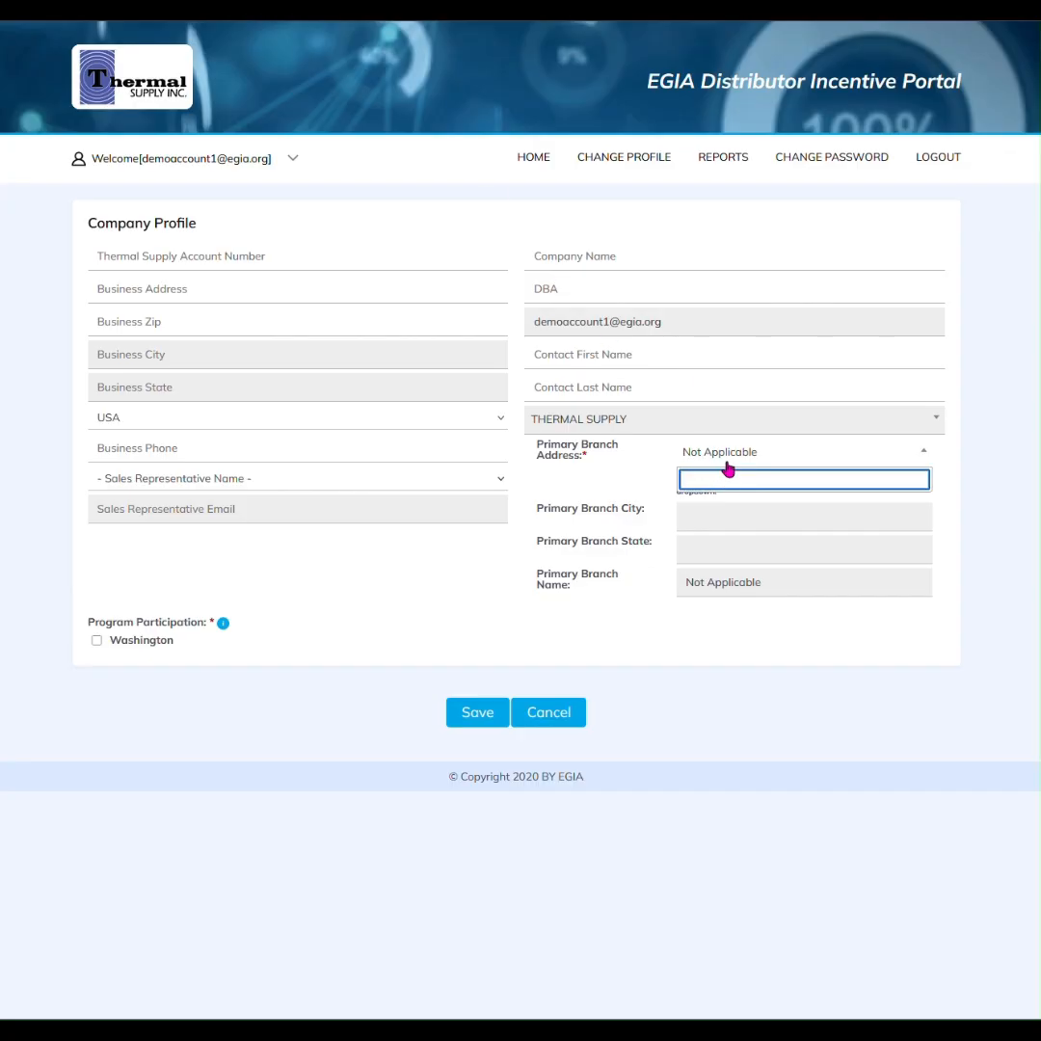
type("1")
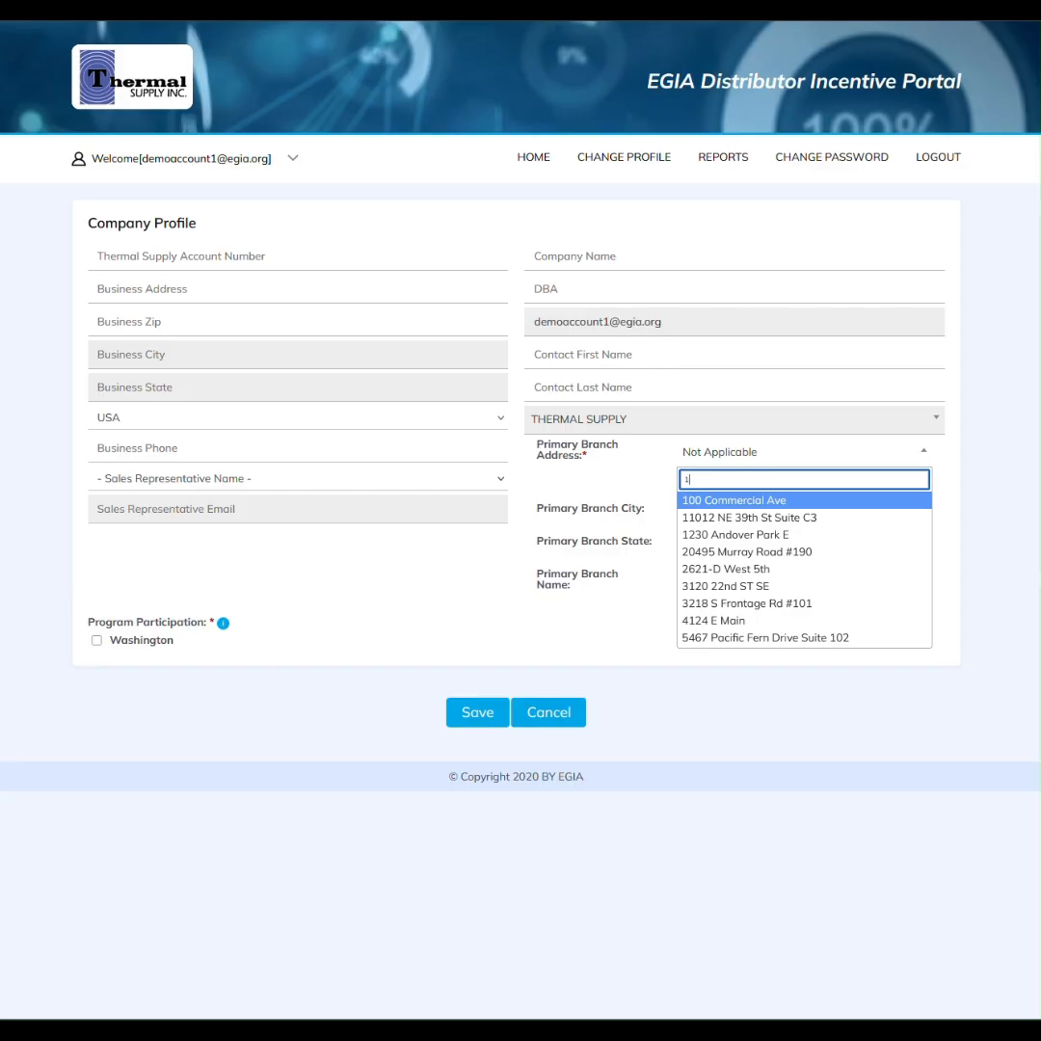
left_click(730, 504)
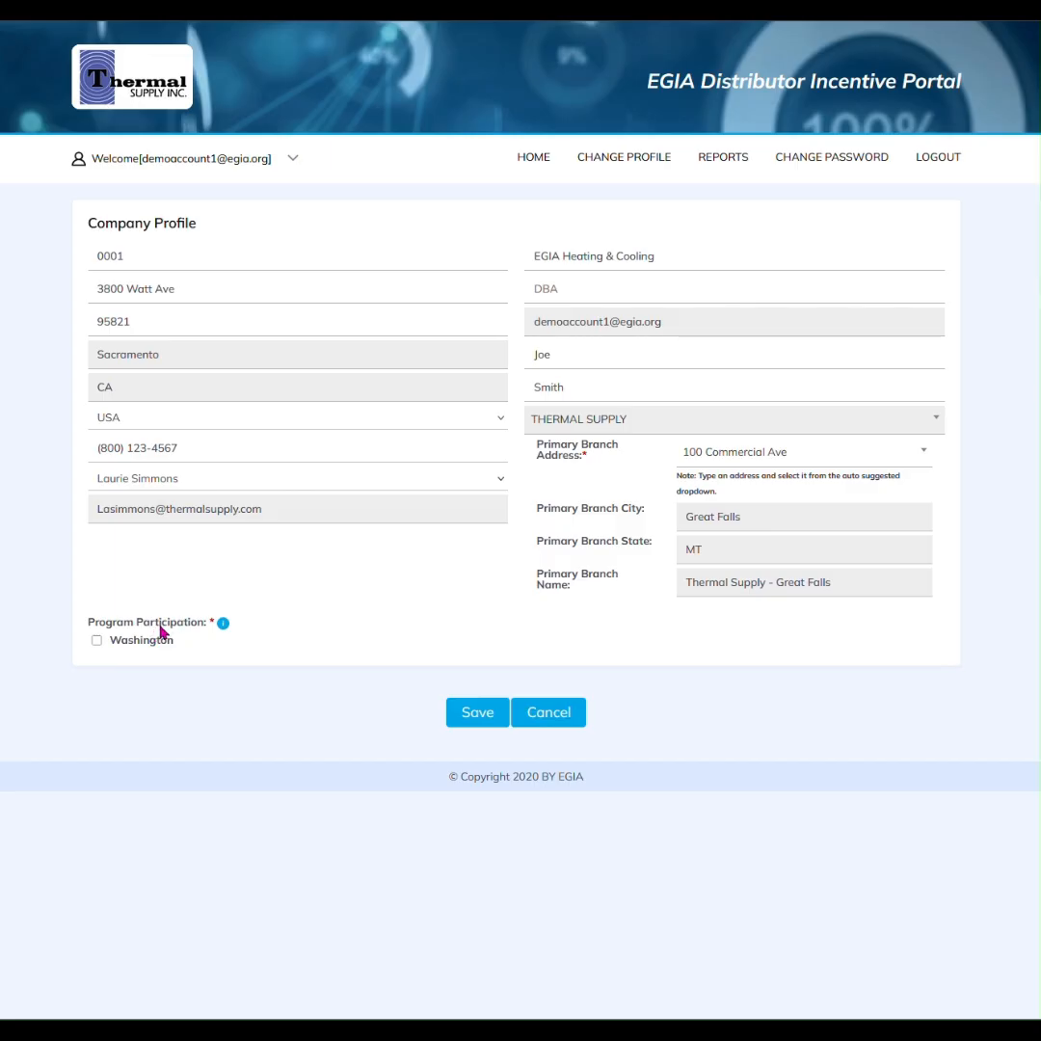
left_click(97, 641)
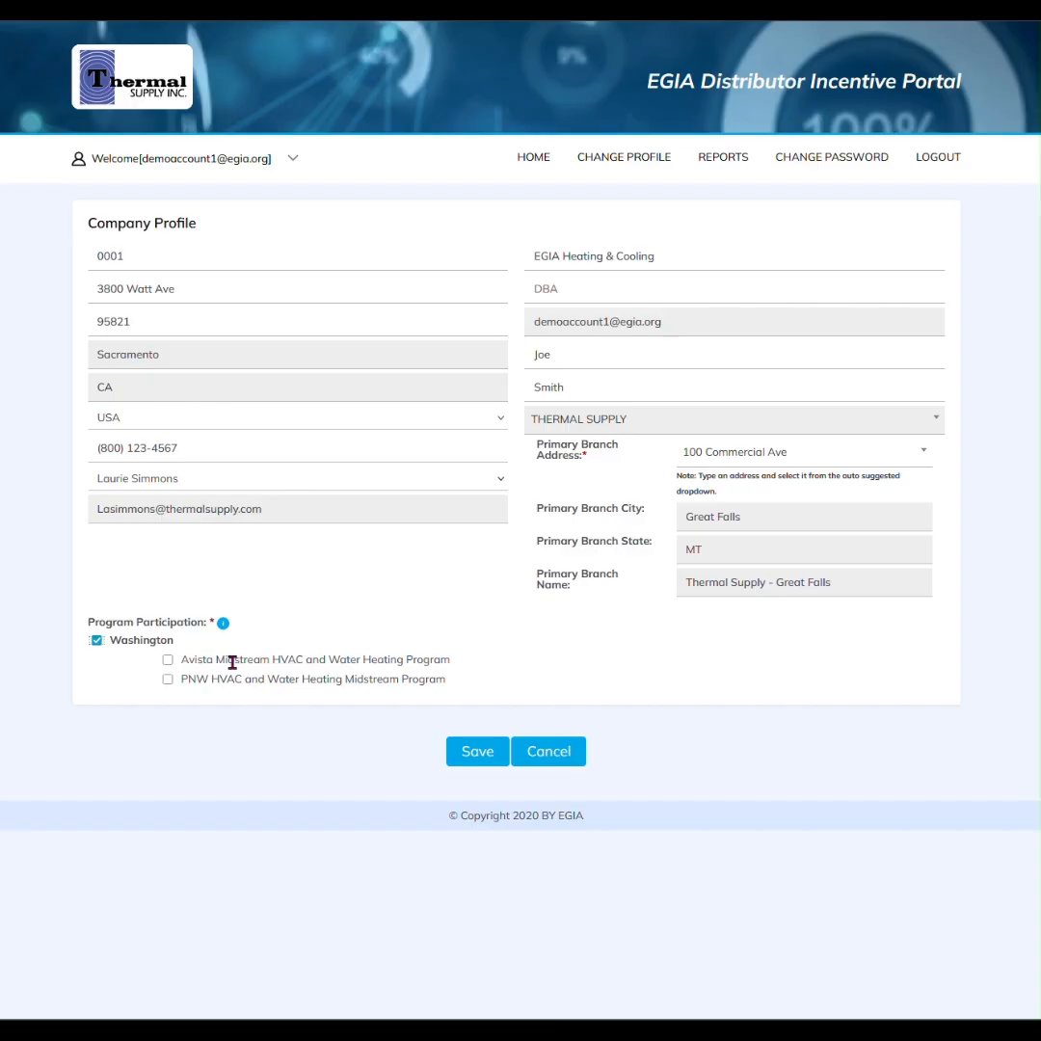
Select the PNW HVAC and Water Heating and Avista Midstream programs, review the PNW agreement, and accept the terms
left_click(168, 679)
left_click(168, 660)
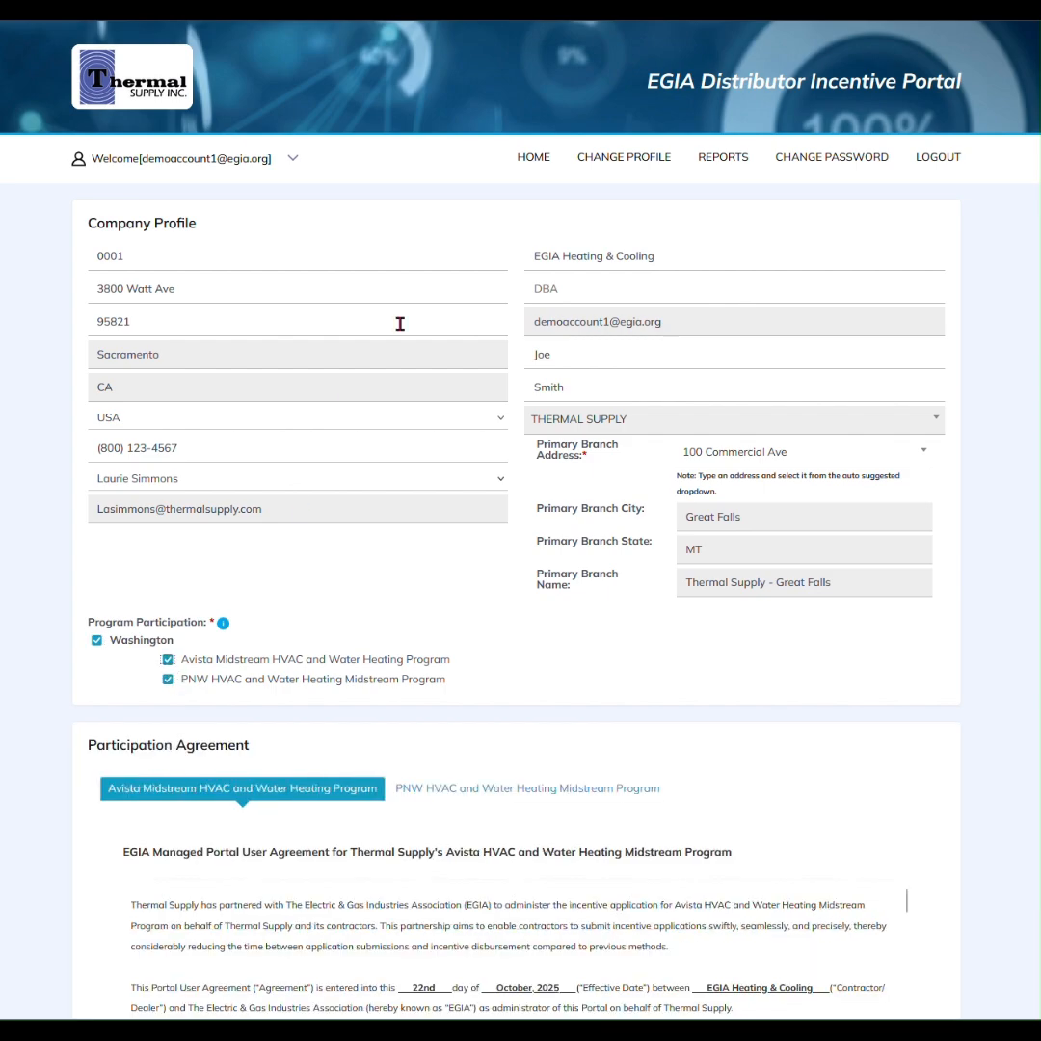
scroll(521, 521, "down", 3)
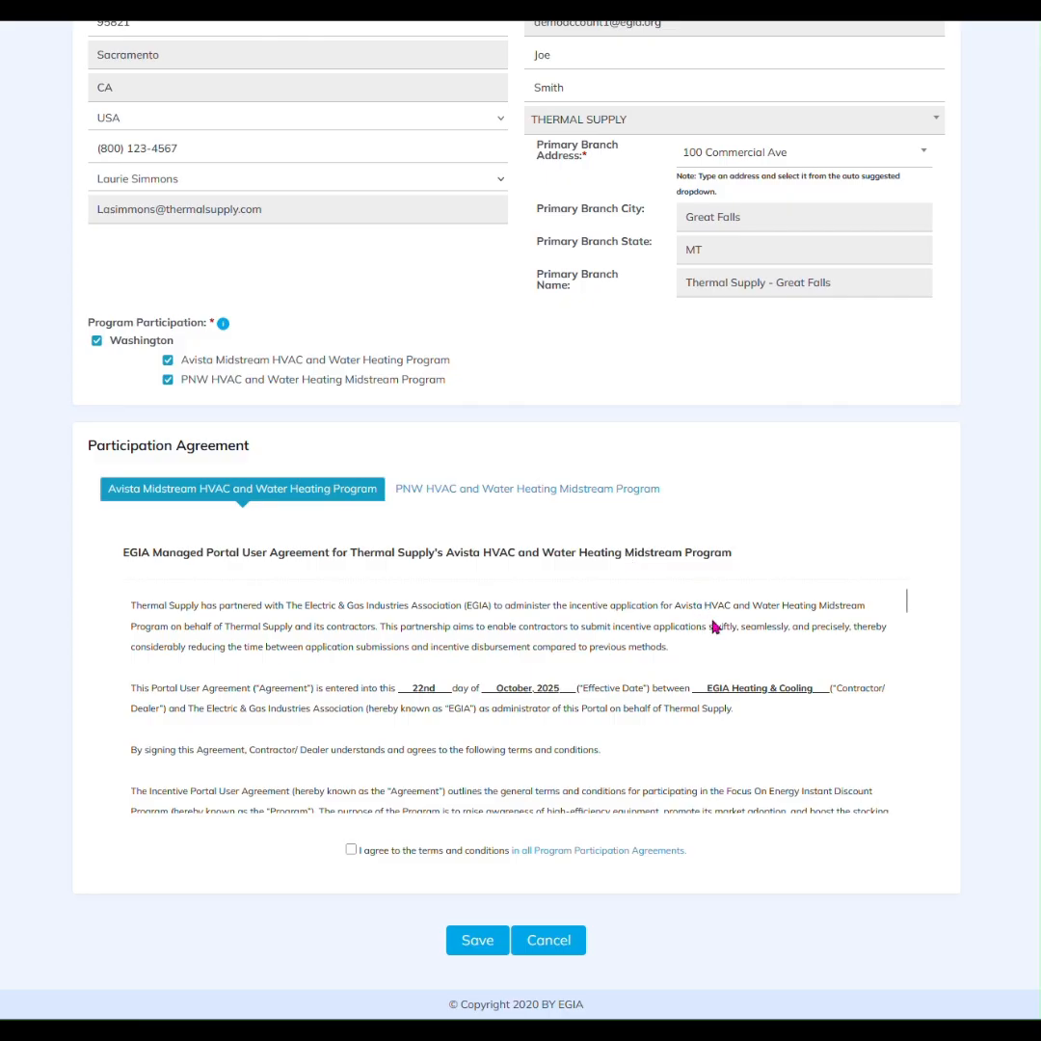
scroll(661, 665, "down", 1)
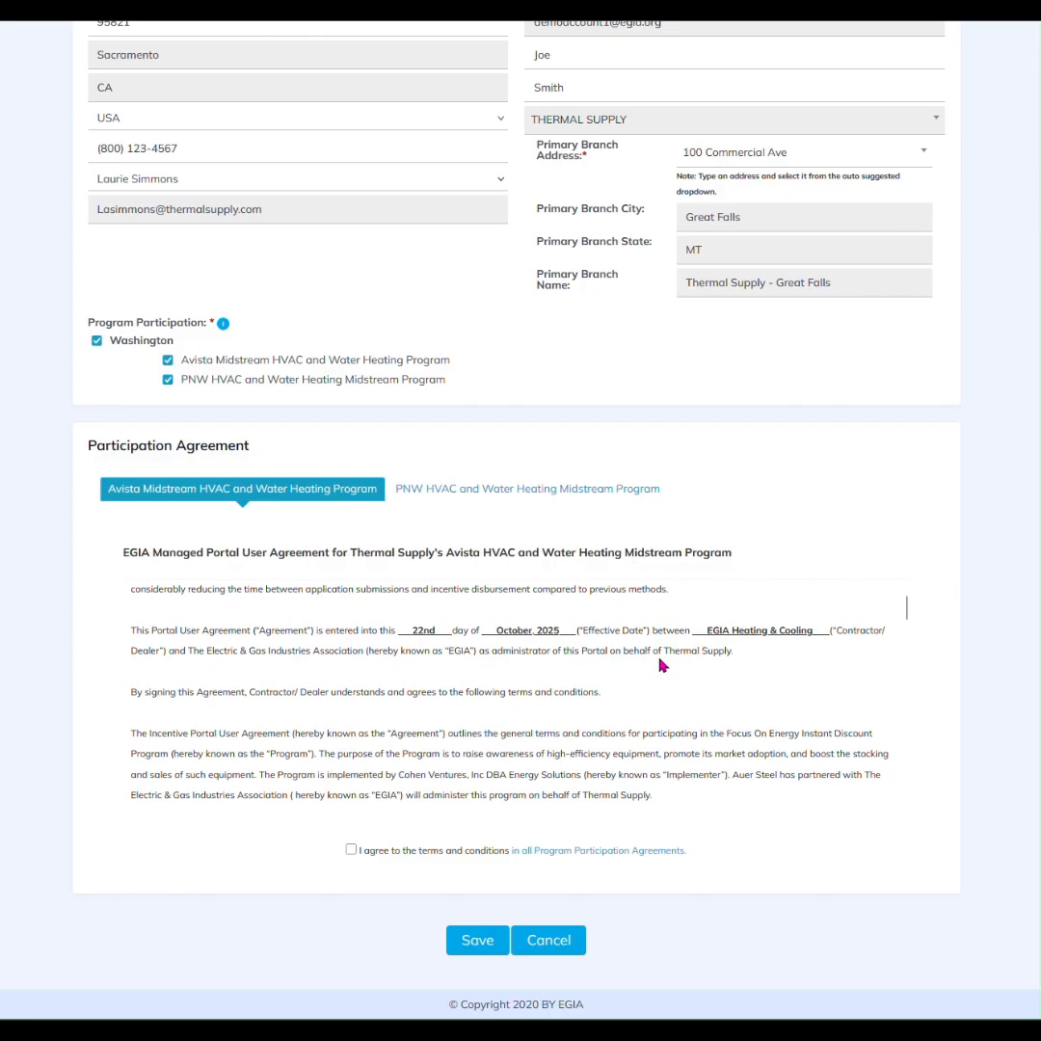
scroll(661, 665, "down", 10)
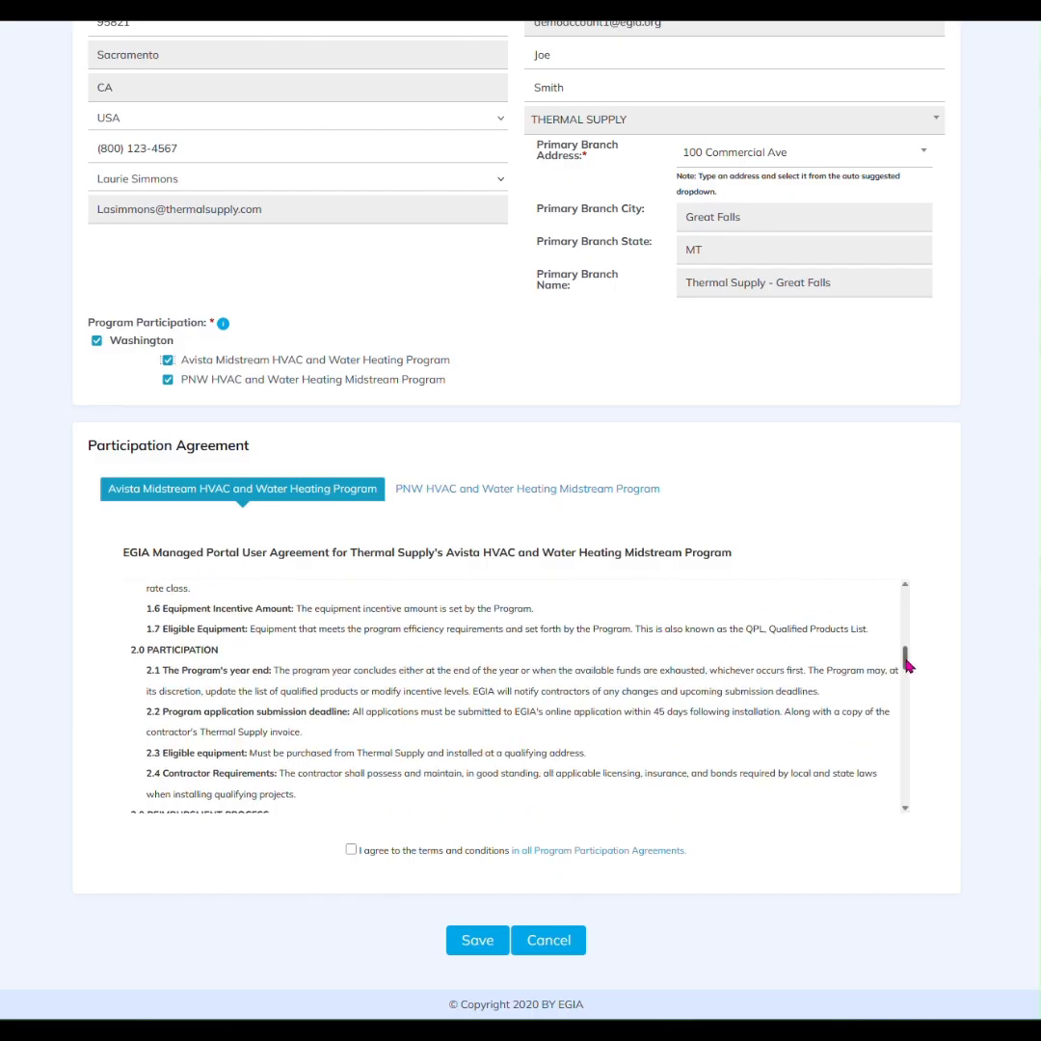
left_click_drag(906, 664, 905, 585)
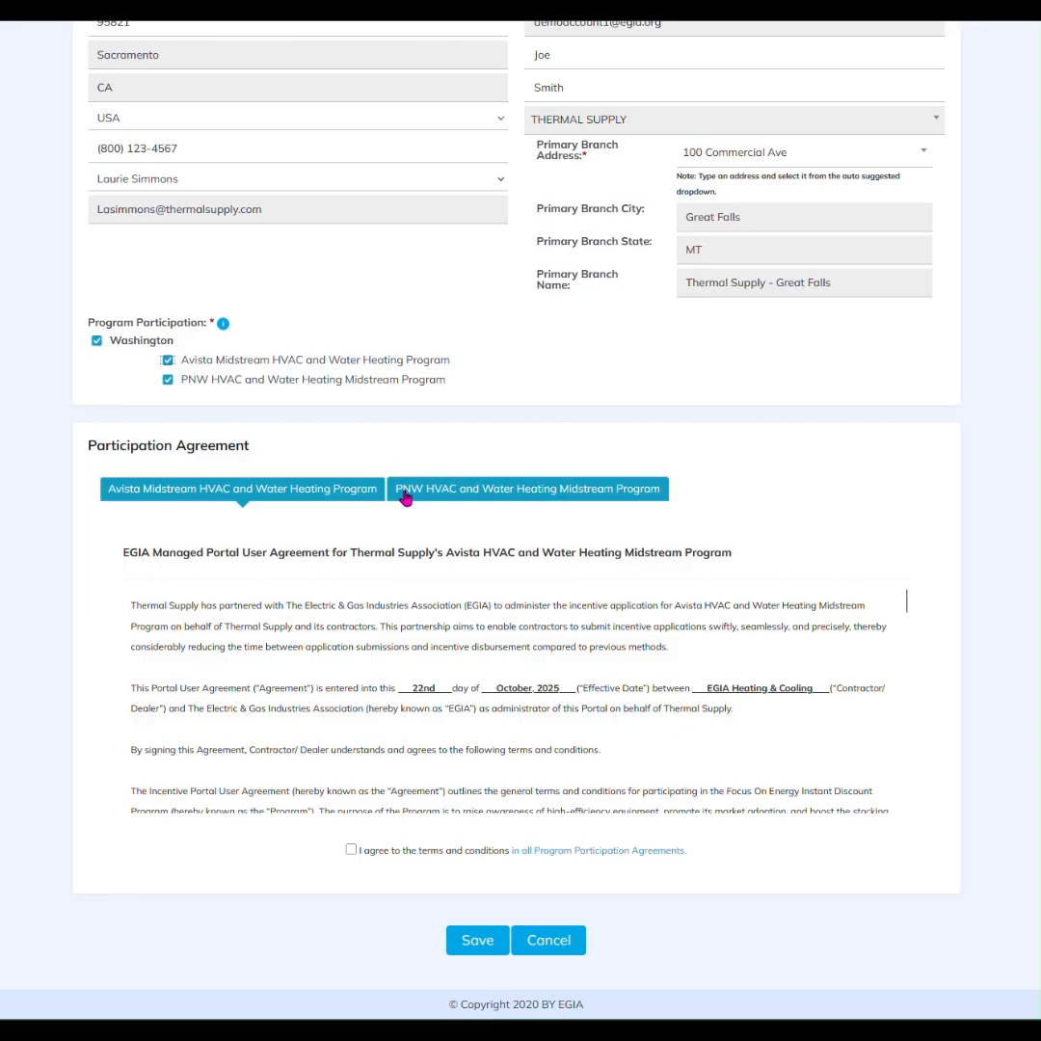
left_click(453, 494)
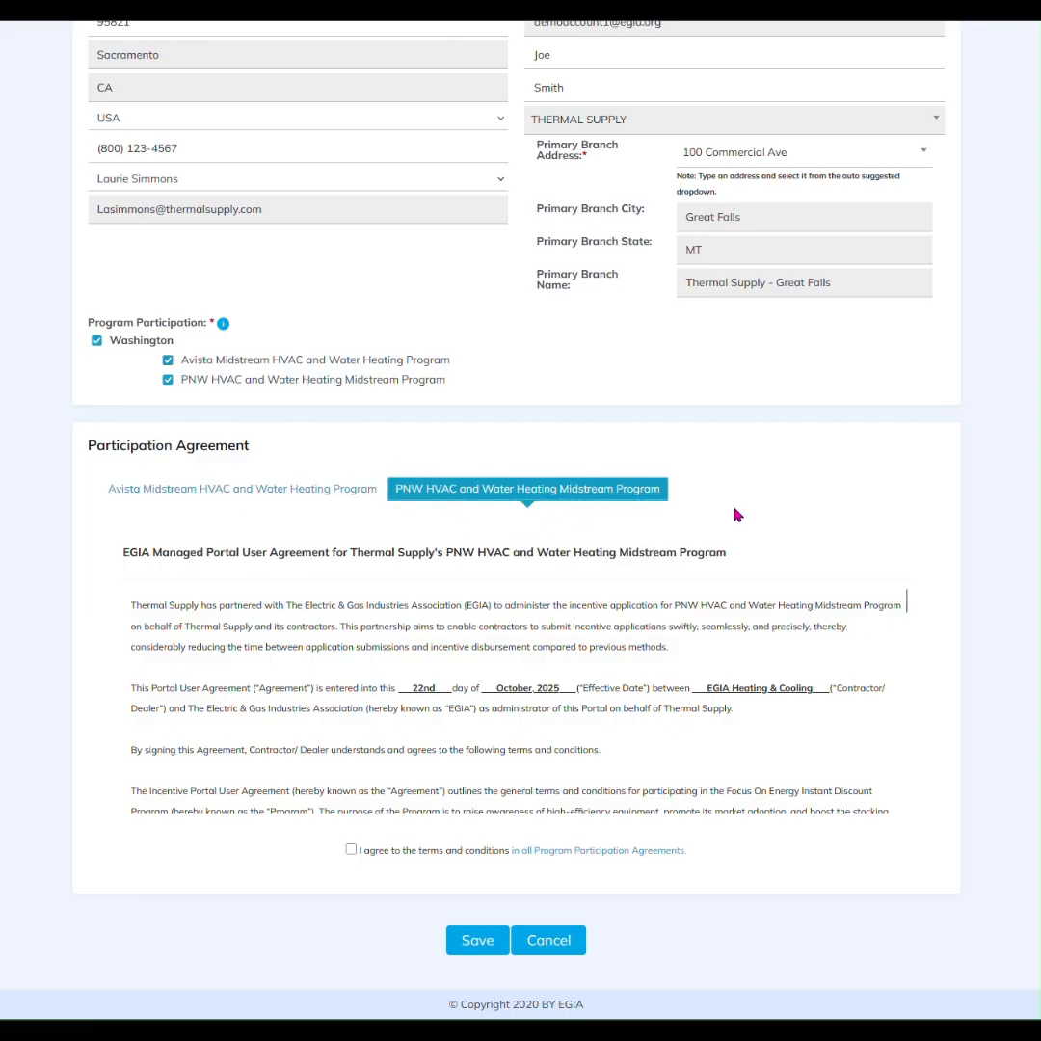
left_click_drag(904, 600, 914, 807)
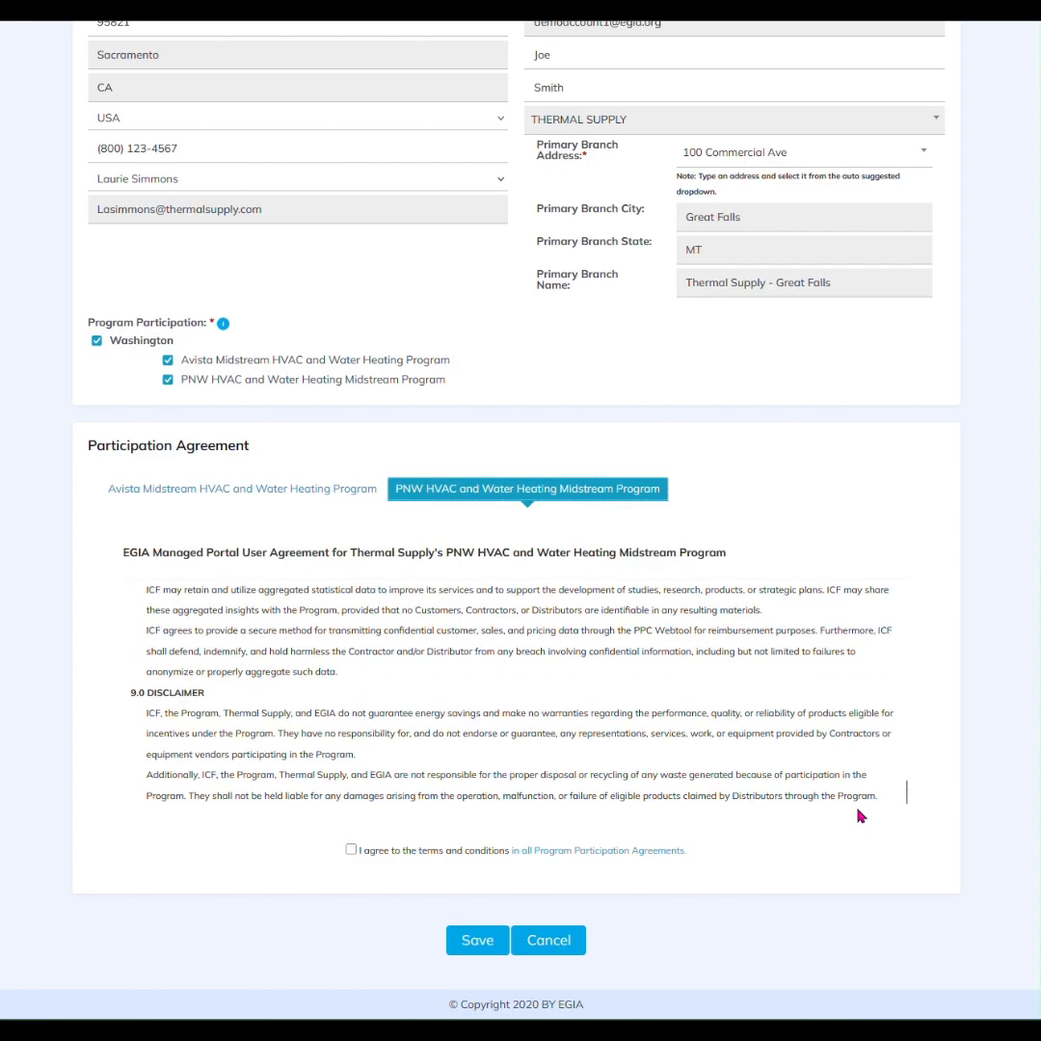
left_click(352, 851)
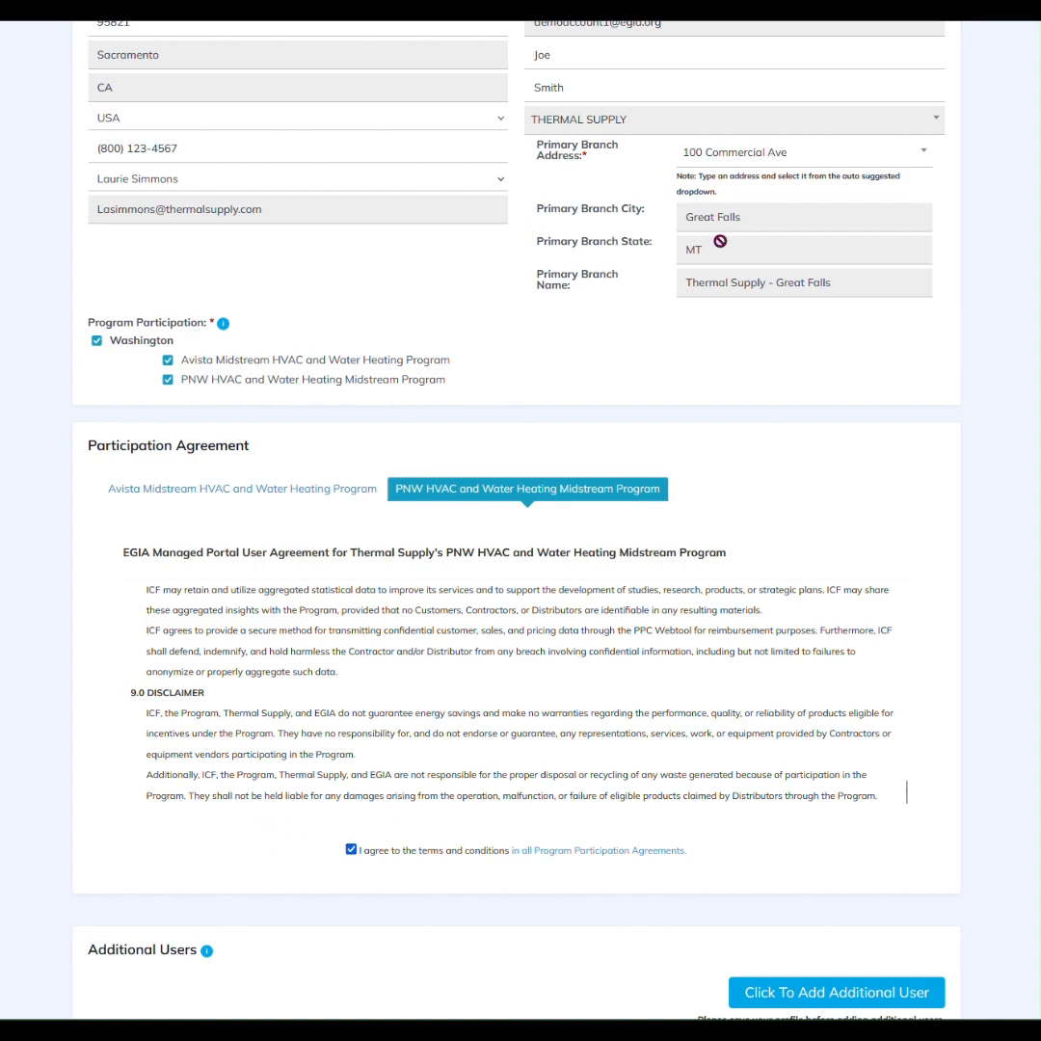
scroll(701, 174, "down", 2)
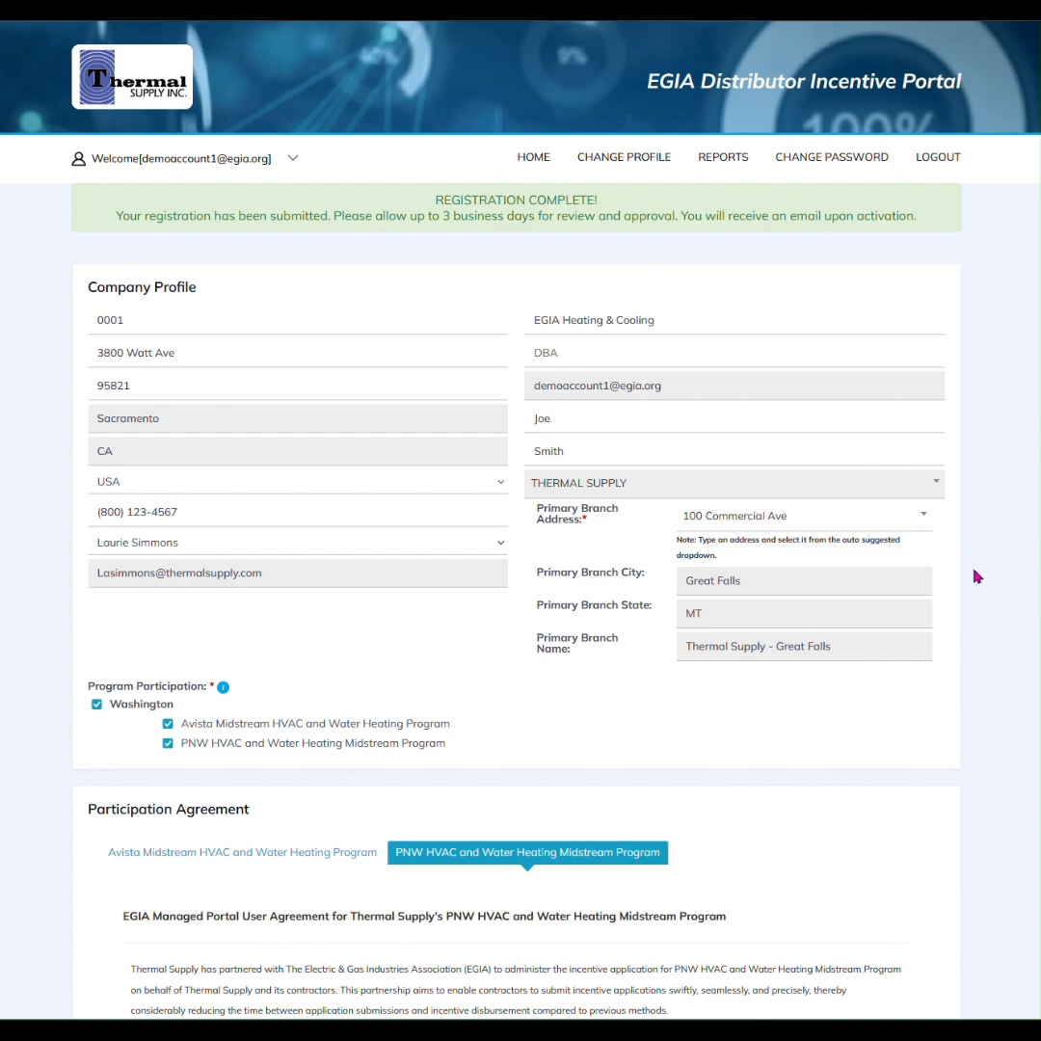
Scroll down the saved profile page to check the Registration Complete notice
scroll(976, 576, "down", 6)
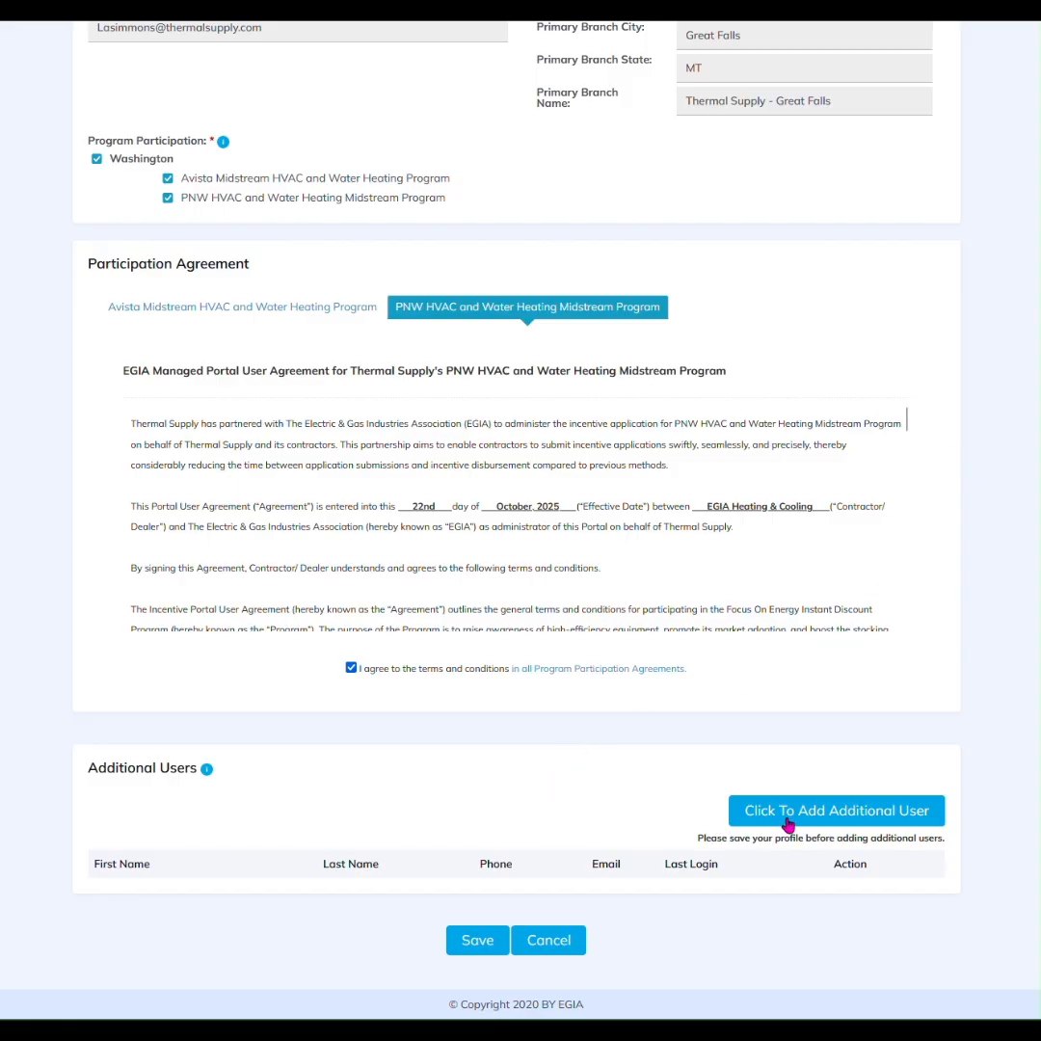
Open the Add Sub User form and close it without adding anyone
left_click(816, 820)
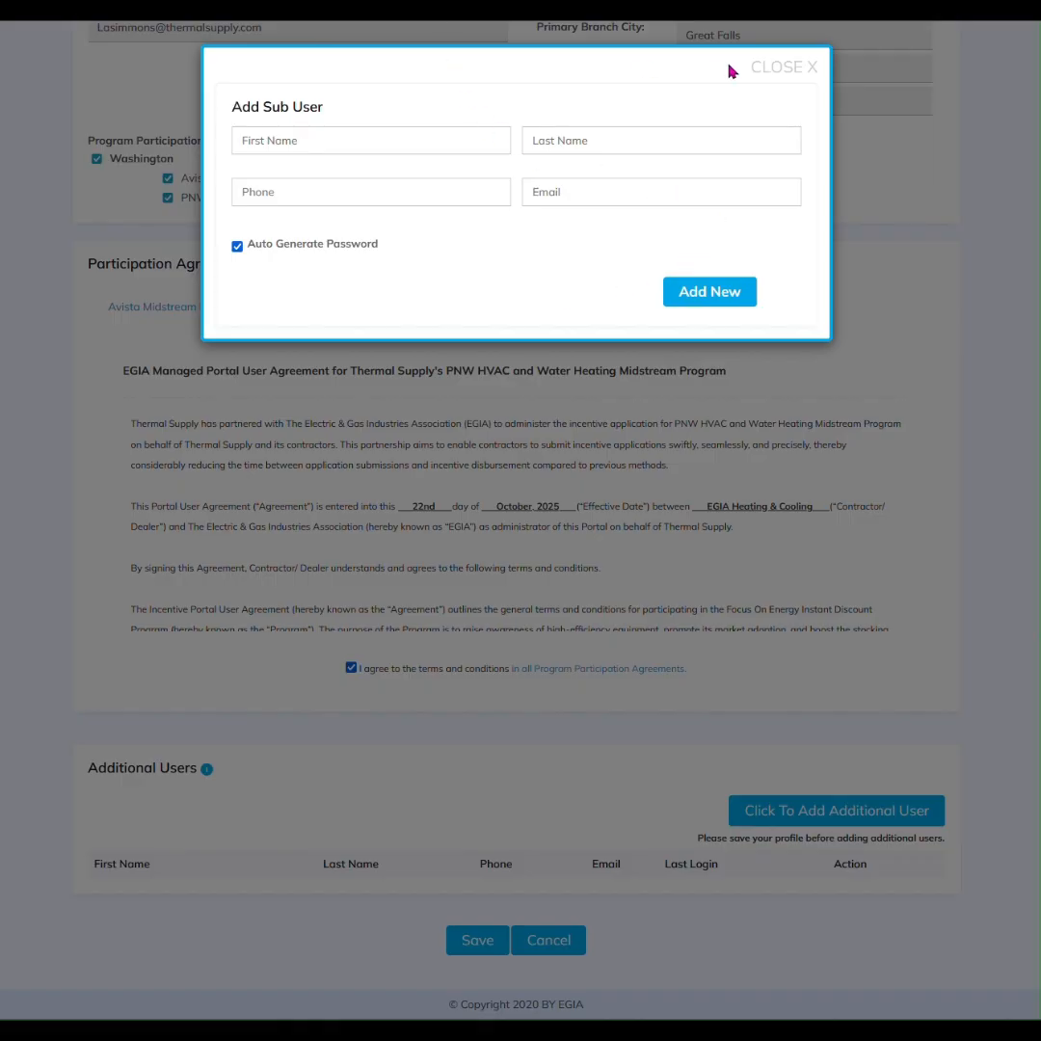
left_click(781, 68)
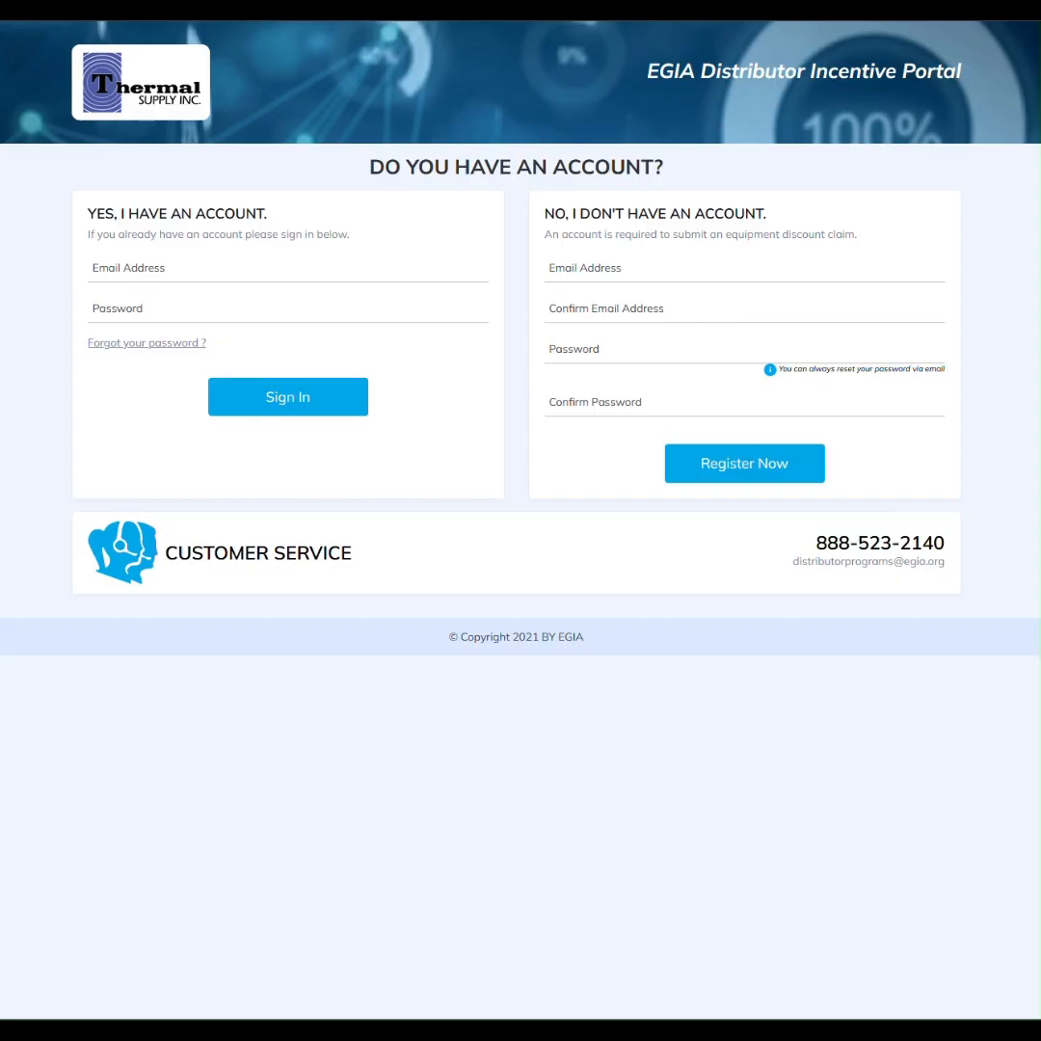
Sign back in with the account's e-mail and password
left_click(192, 271)
key("ctrl+v")
key("Tab")
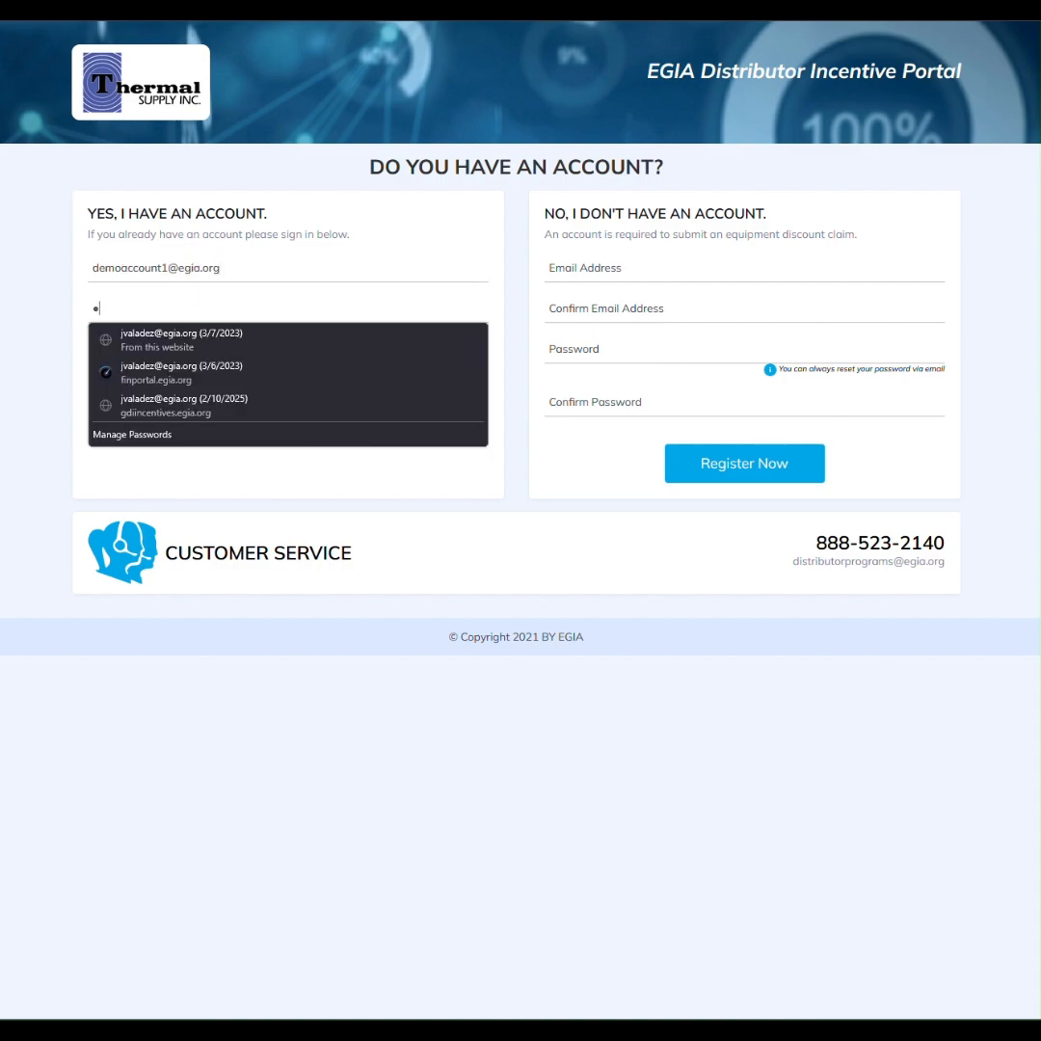
type("•••••••••")
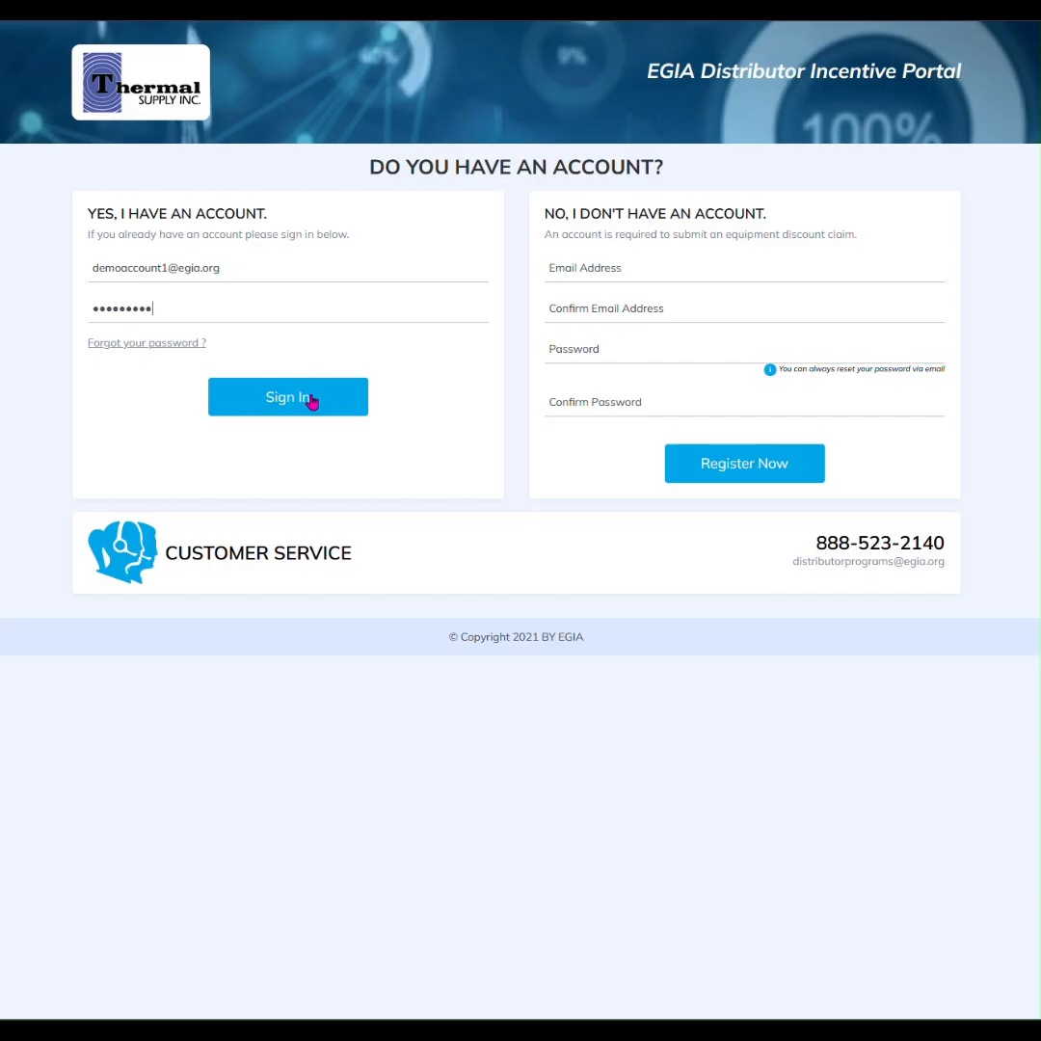
left_click(307, 413)
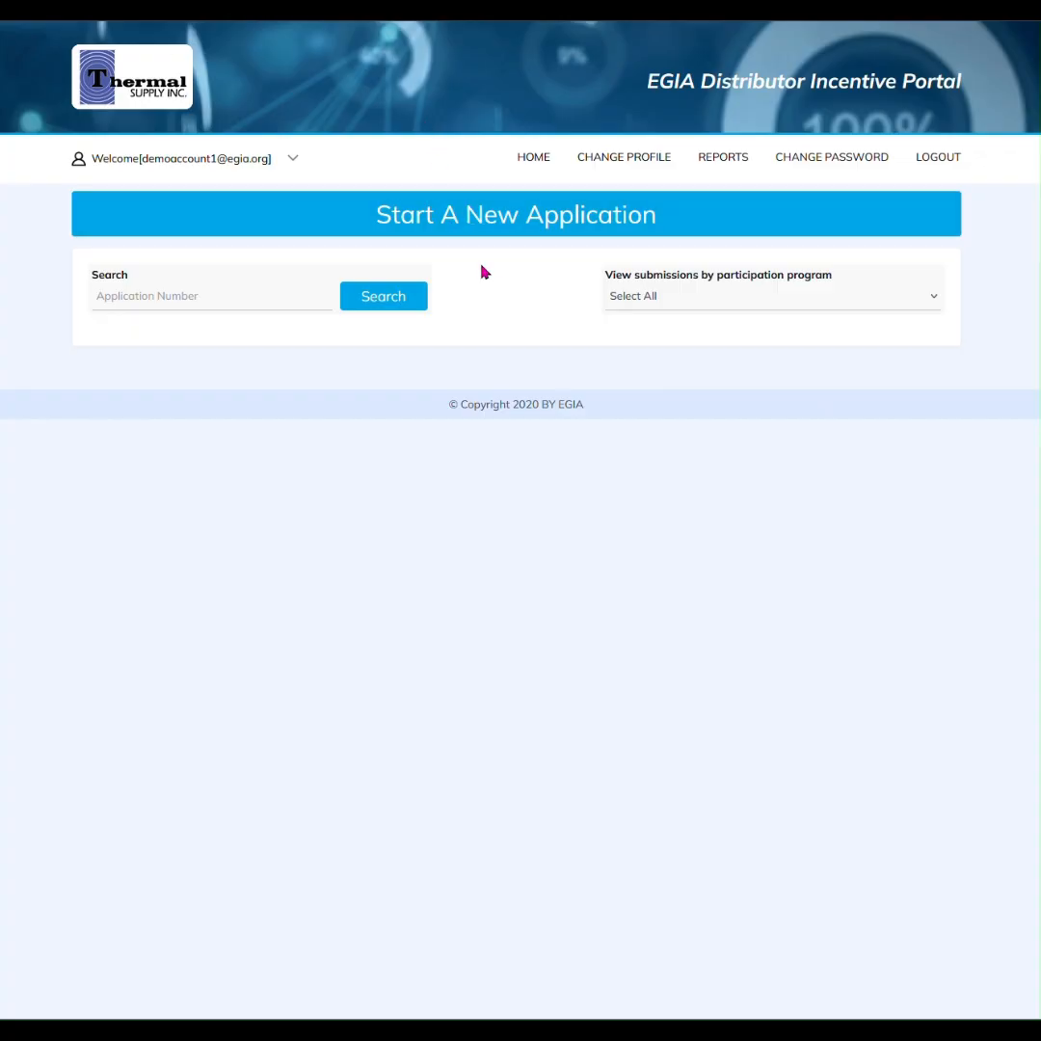
Start a new application under the PNW (Seattle Light) program
left_click(437, 228)
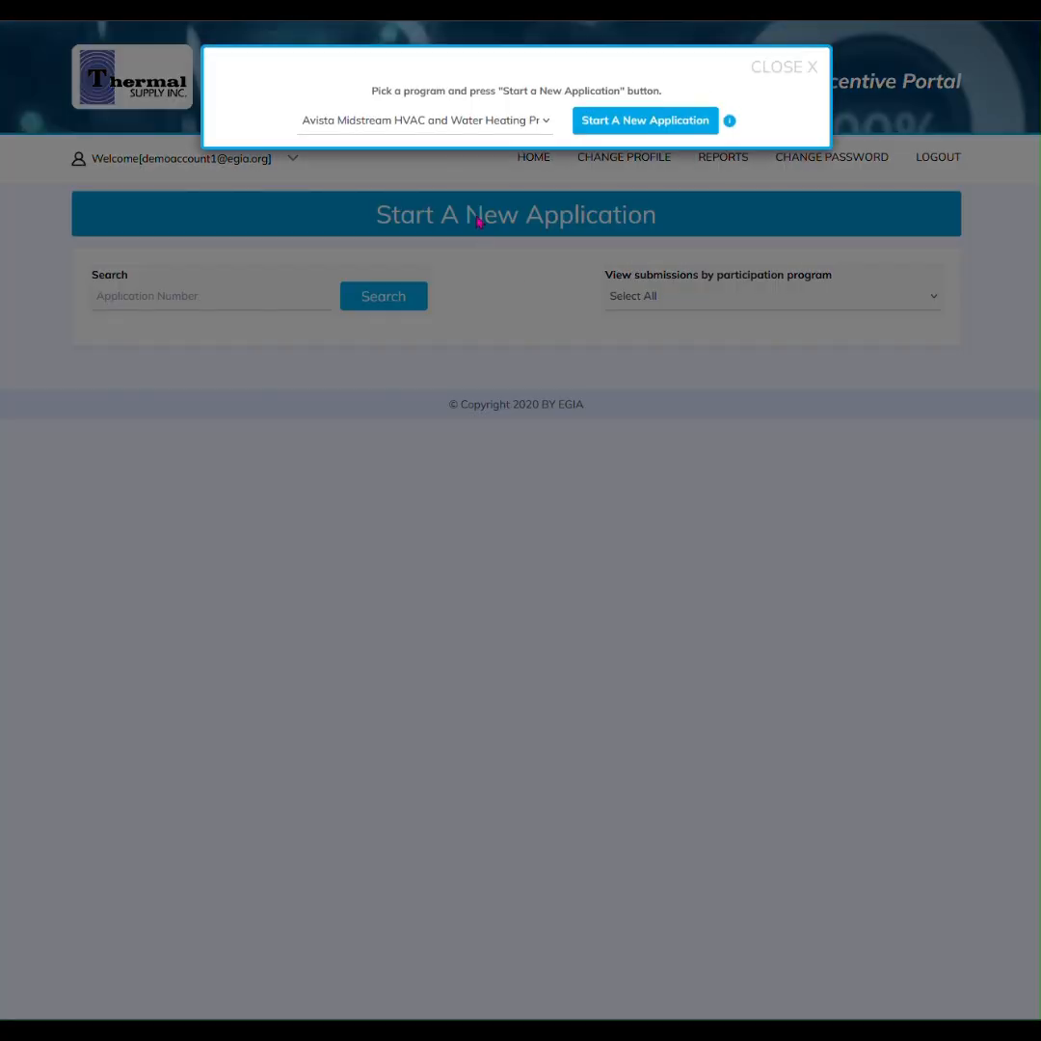
left_click(442, 122)
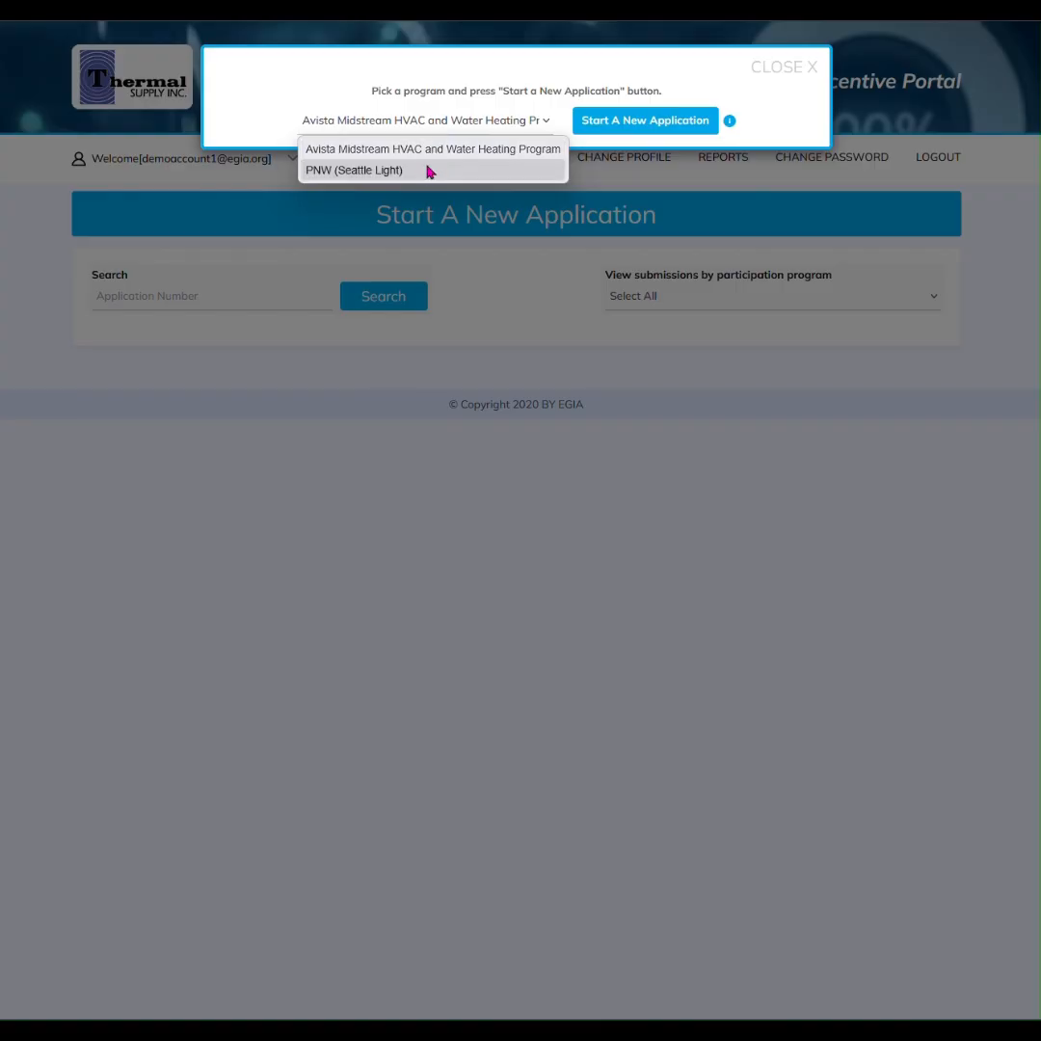
left_click(425, 172)
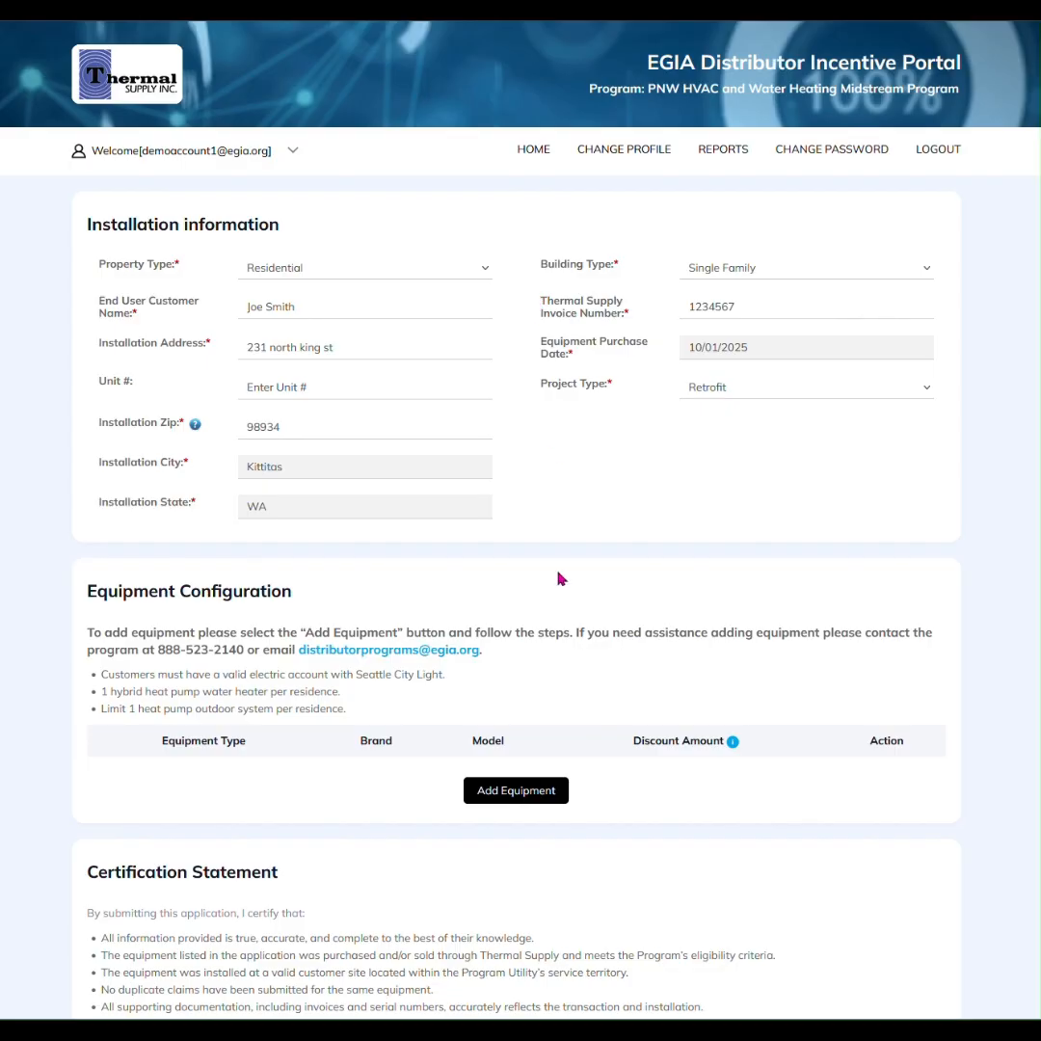
Add a Hybrid Heat Pump Water Heater, brand LOCHINVAR, model HPA052KD ***
scroll(565, 556, "down", 1)
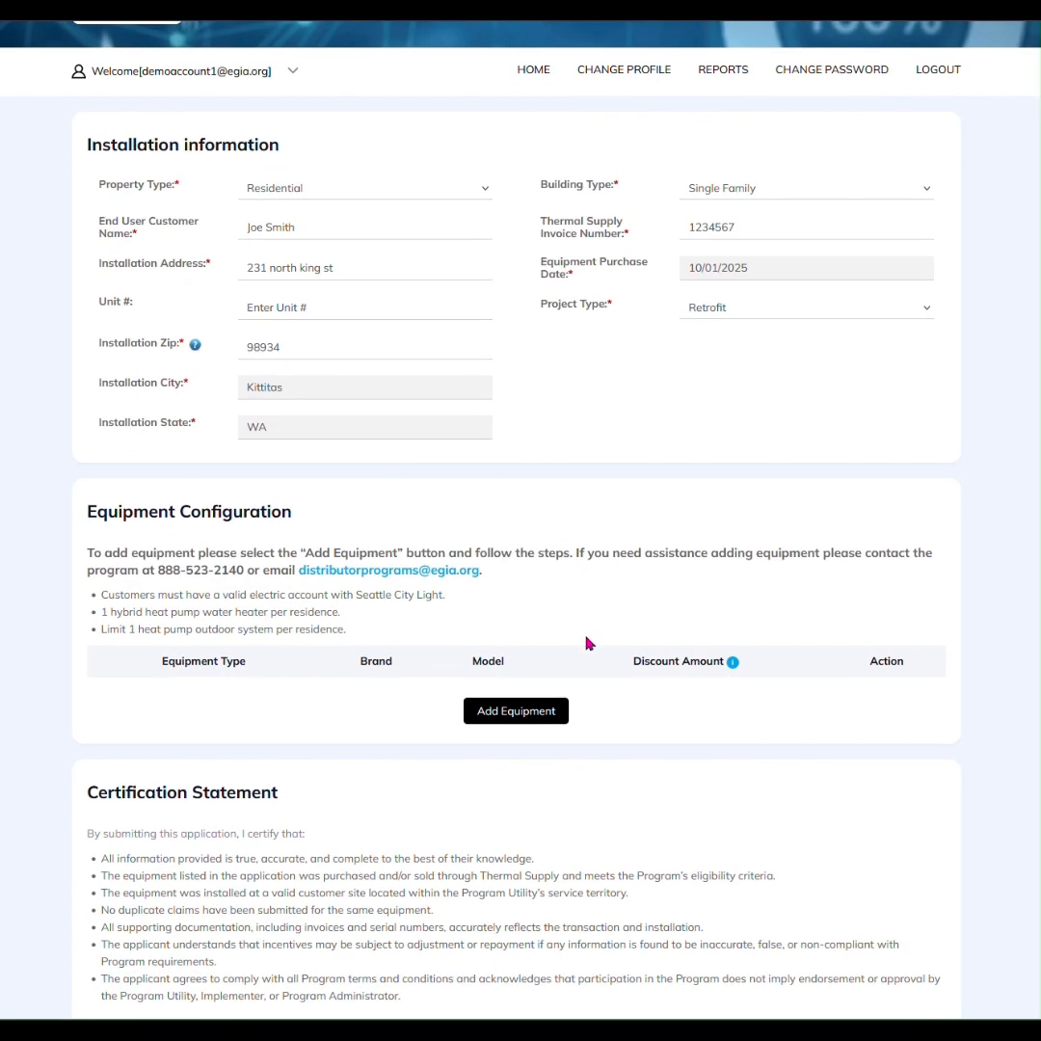
left_click(546, 718)
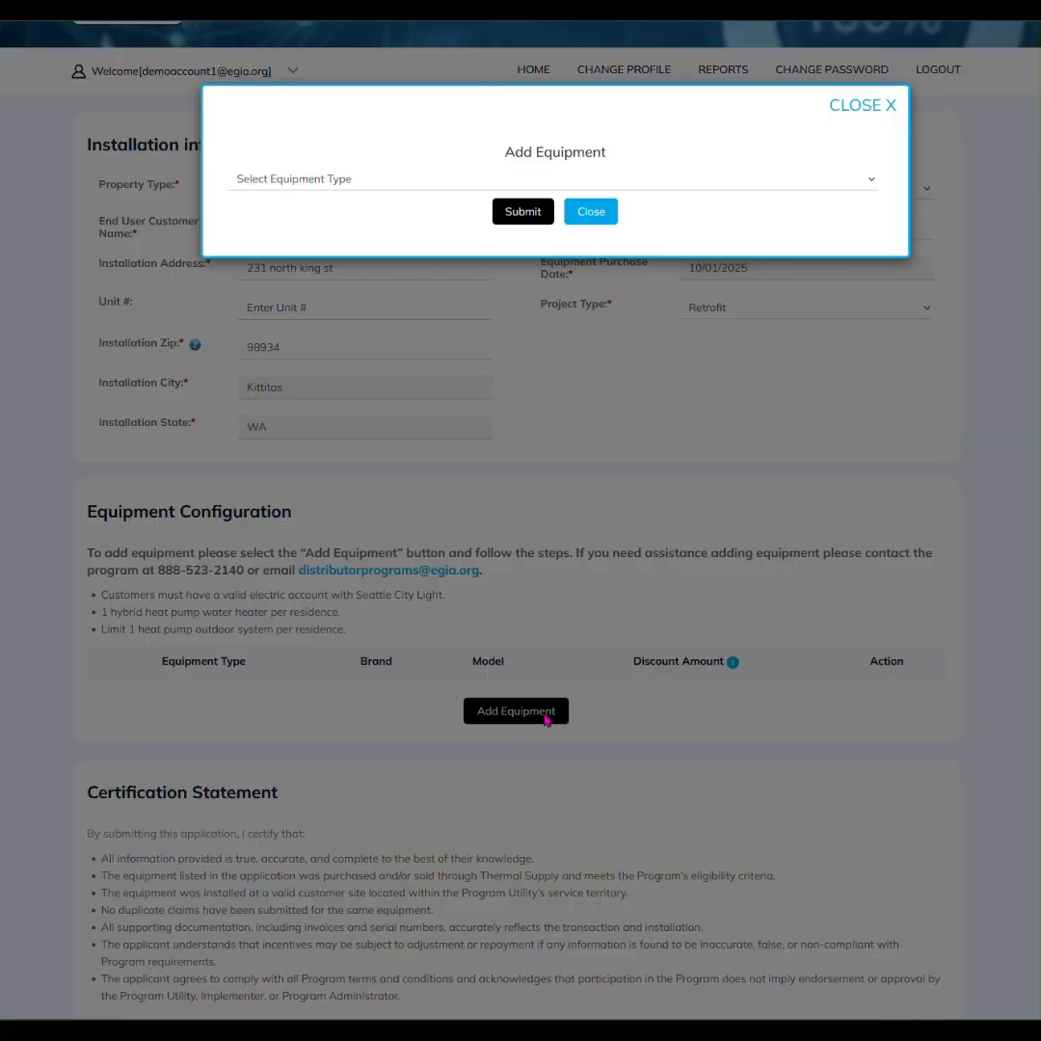
left_click(327, 185)
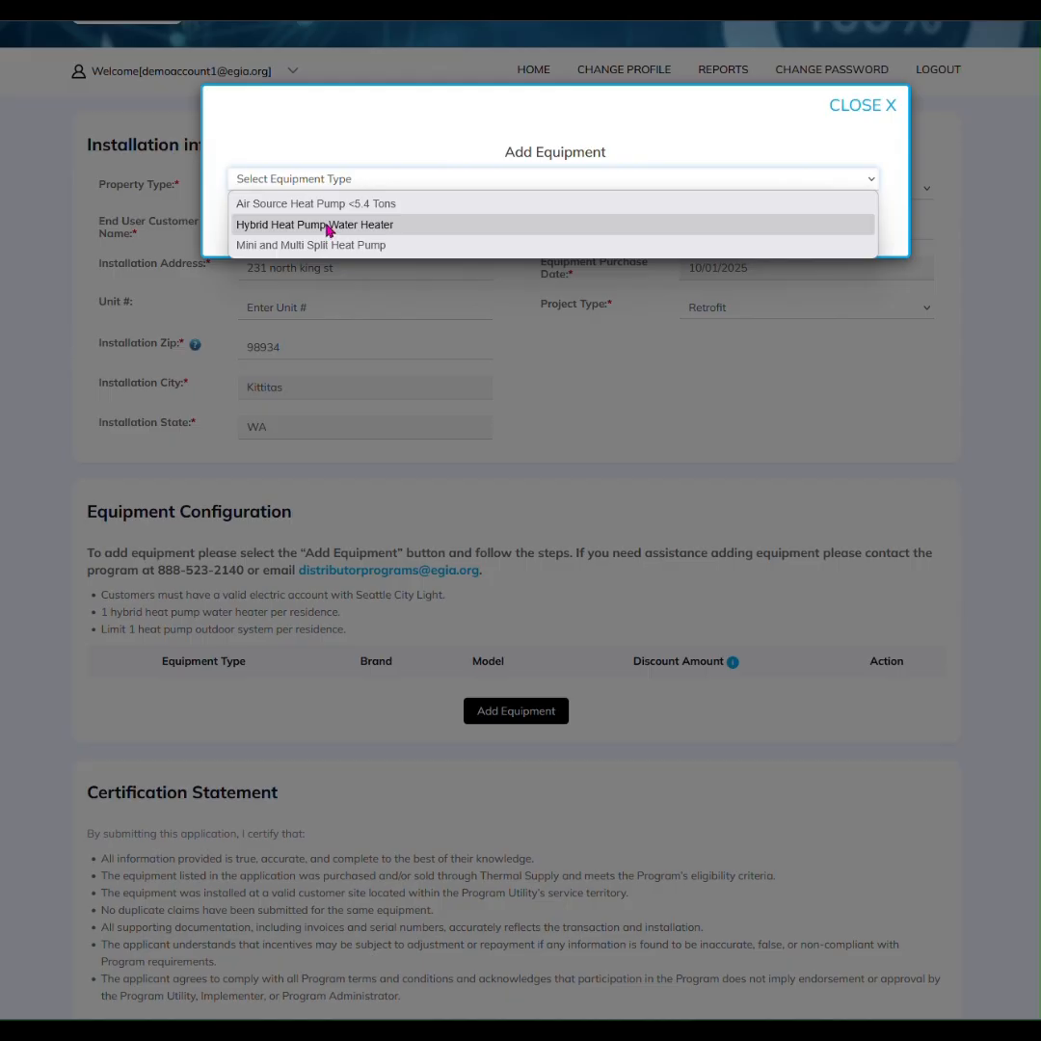
left_click(328, 226)
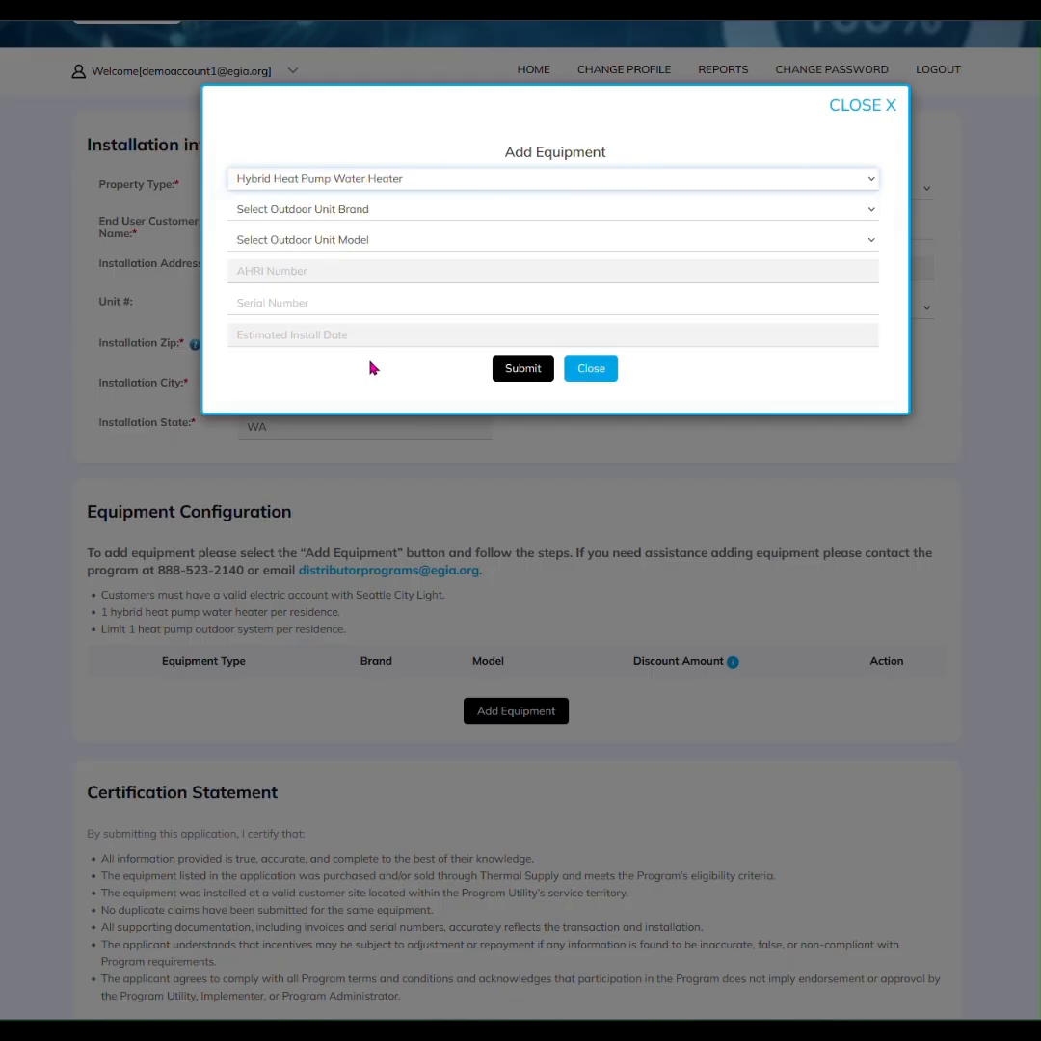
left_click(312, 216)
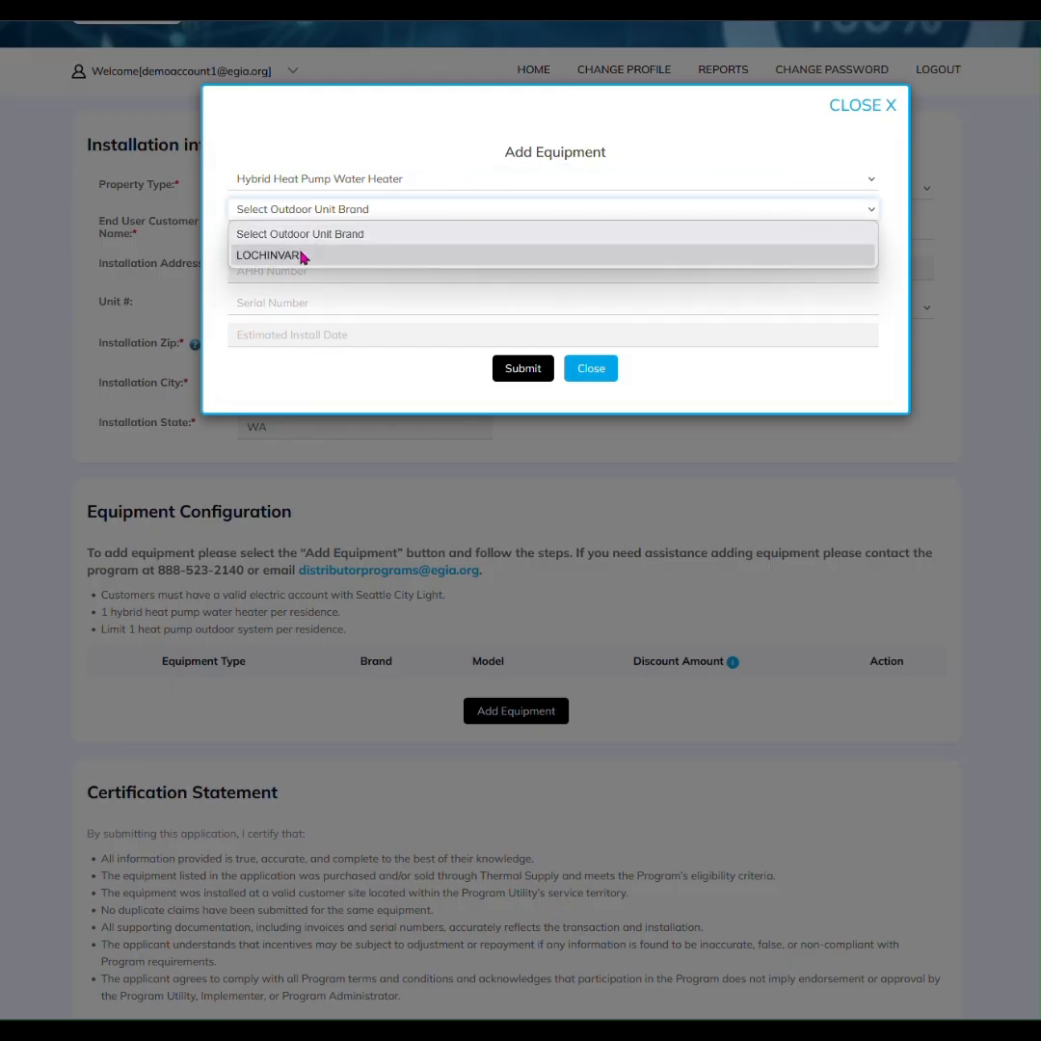
left_click(302, 256)
left_click(321, 243)
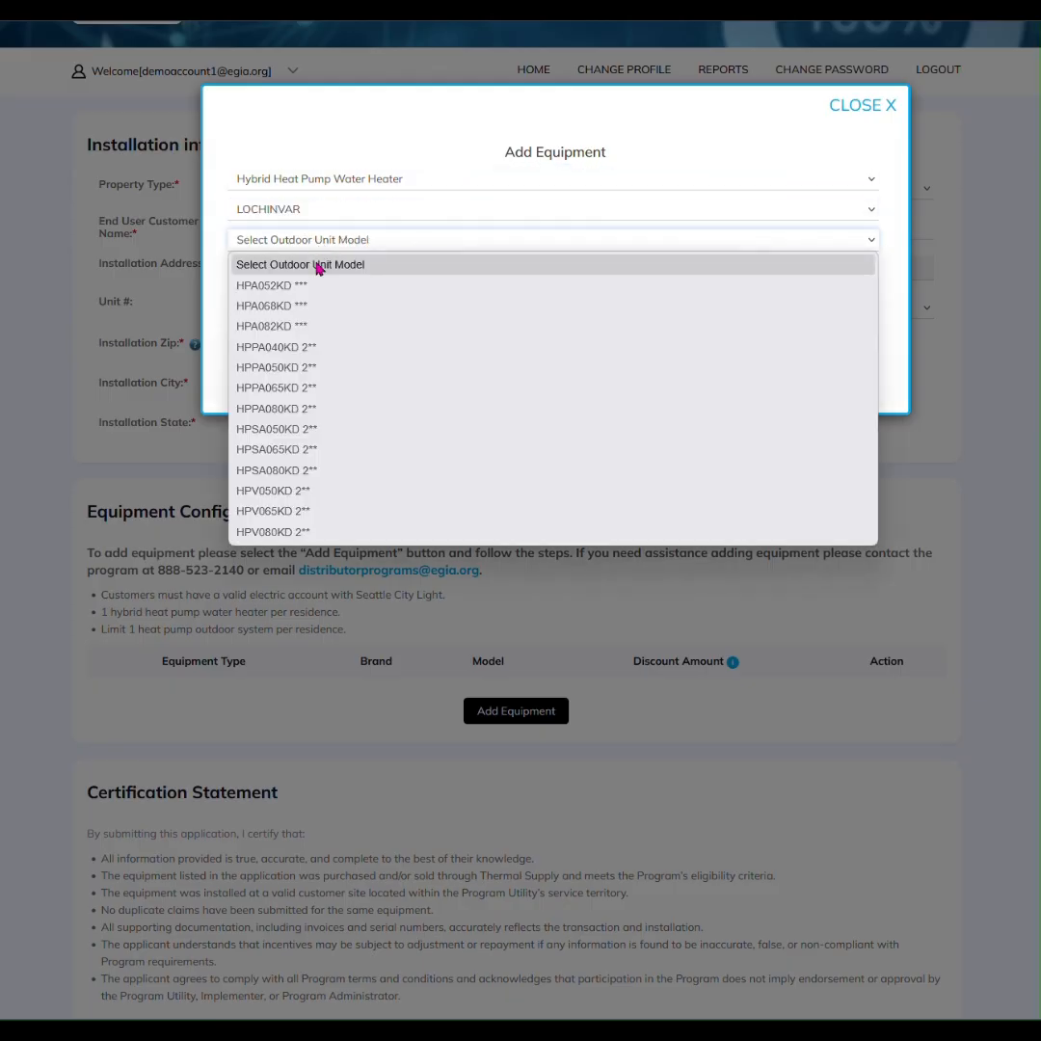
left_click(313, 285)
left_click(286, 305)
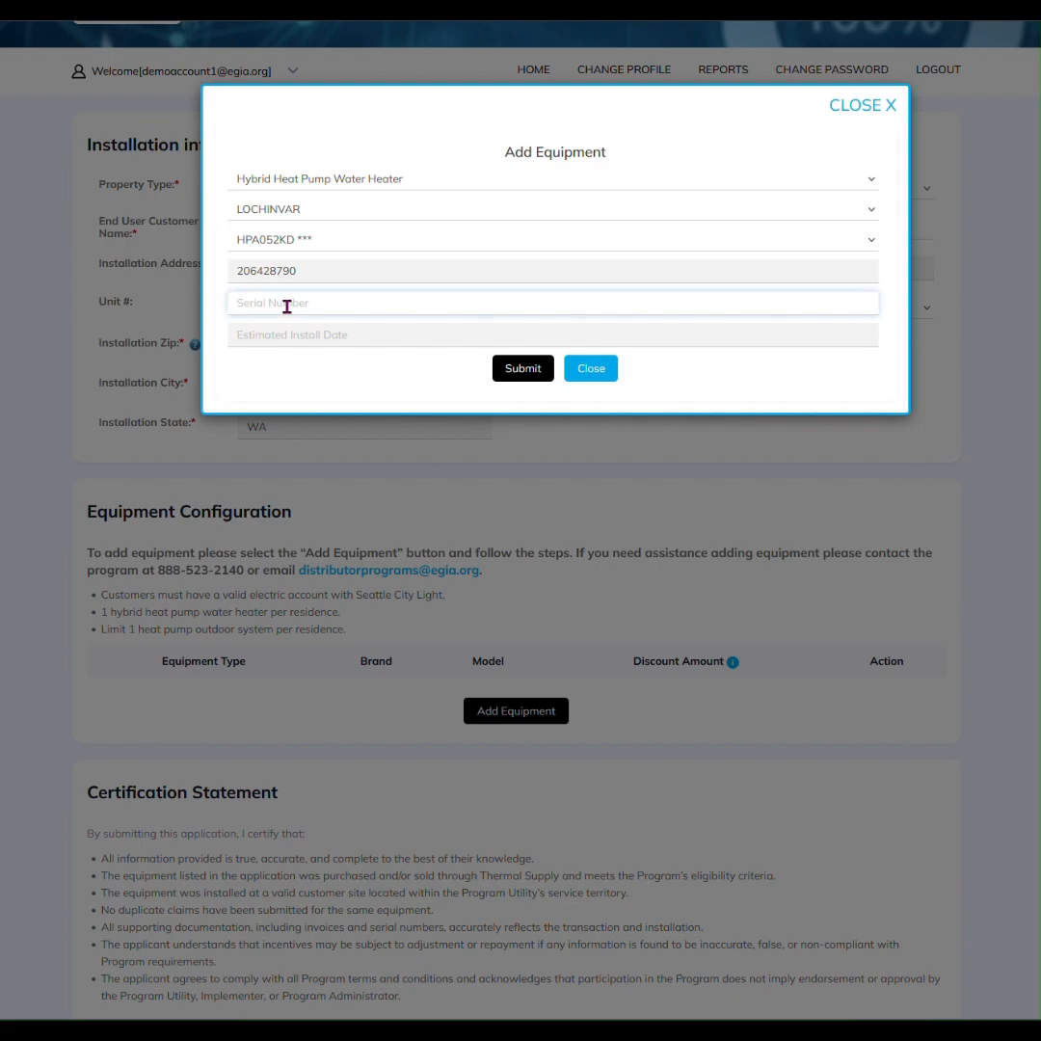
Enter serial 123456 and install date October 15, 2025, then submit the water heater
type("123456")
key("Tab")
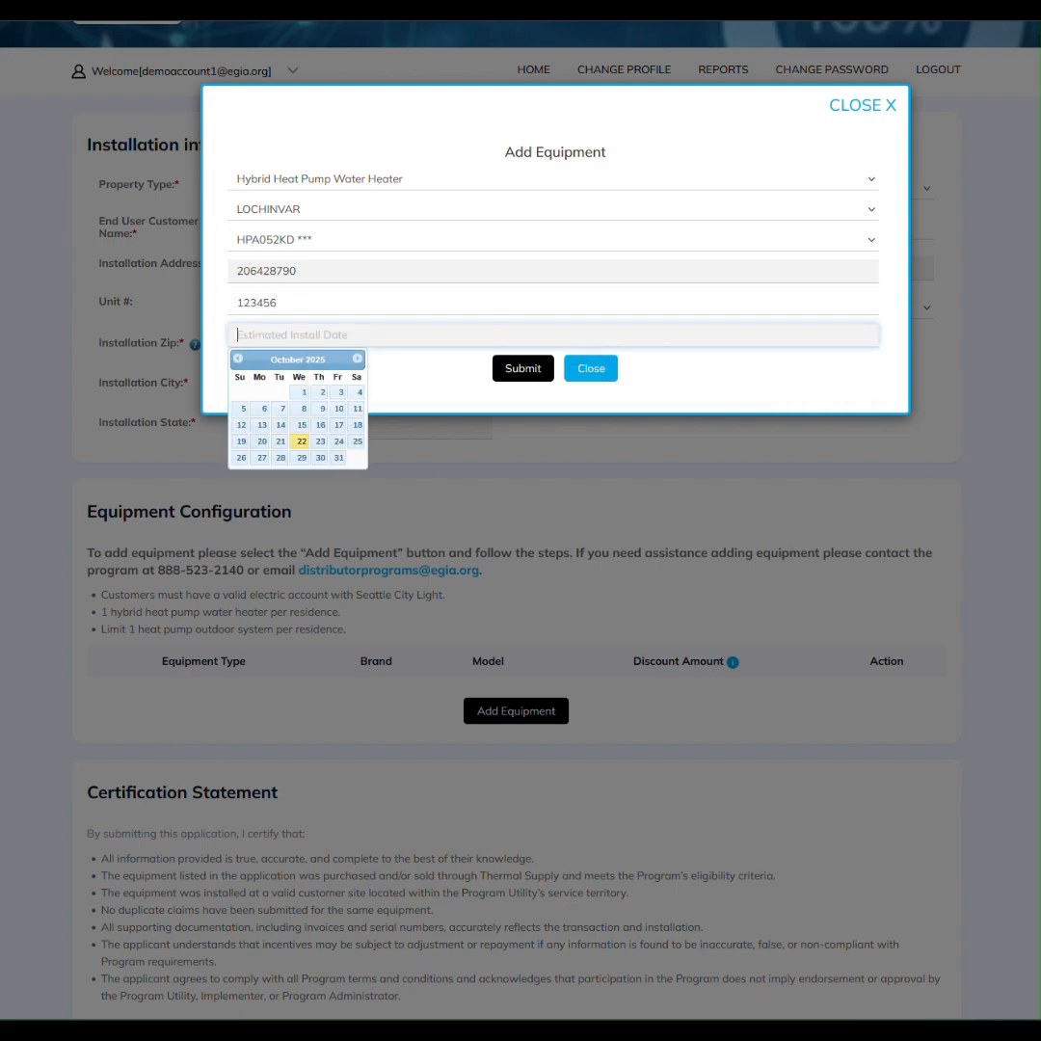
left_click(300, 431)
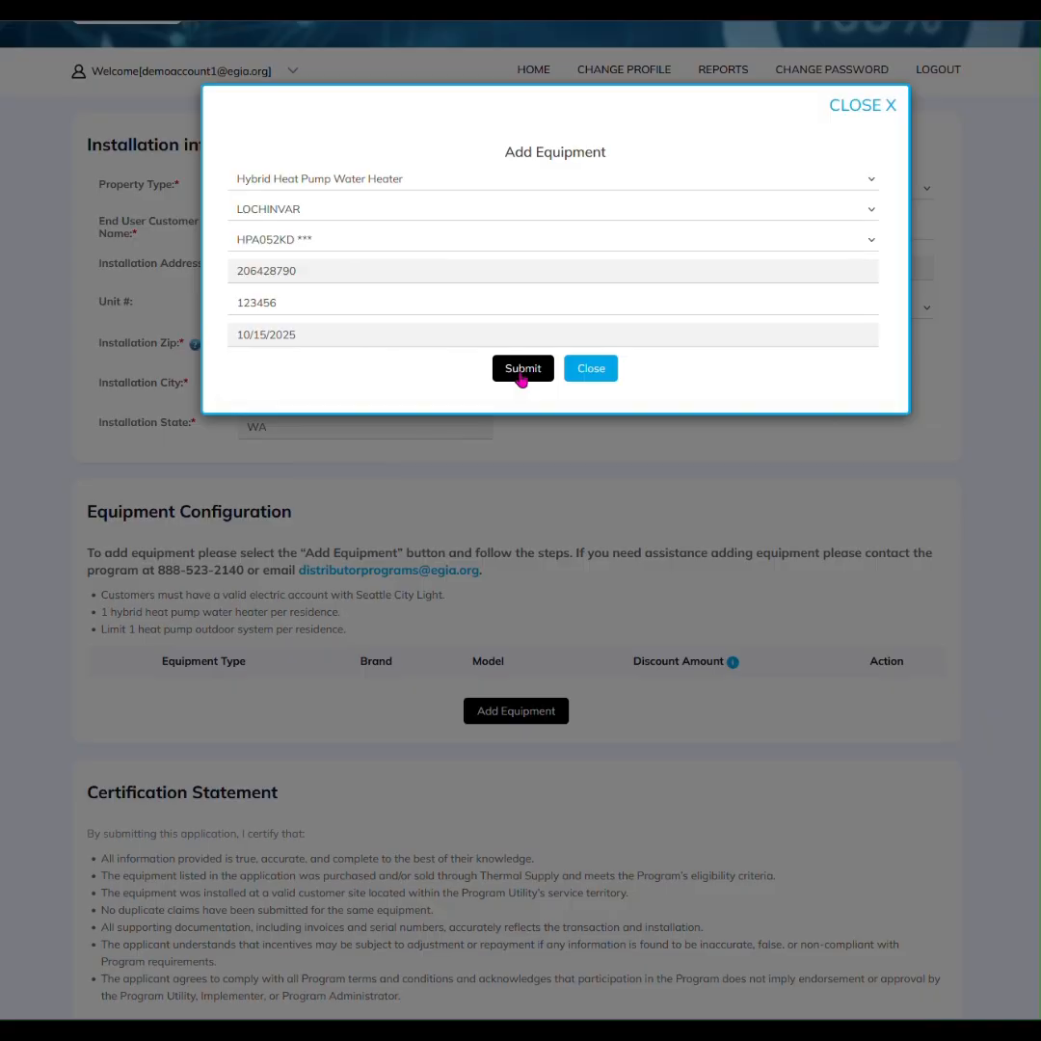
left_click(521, 374)
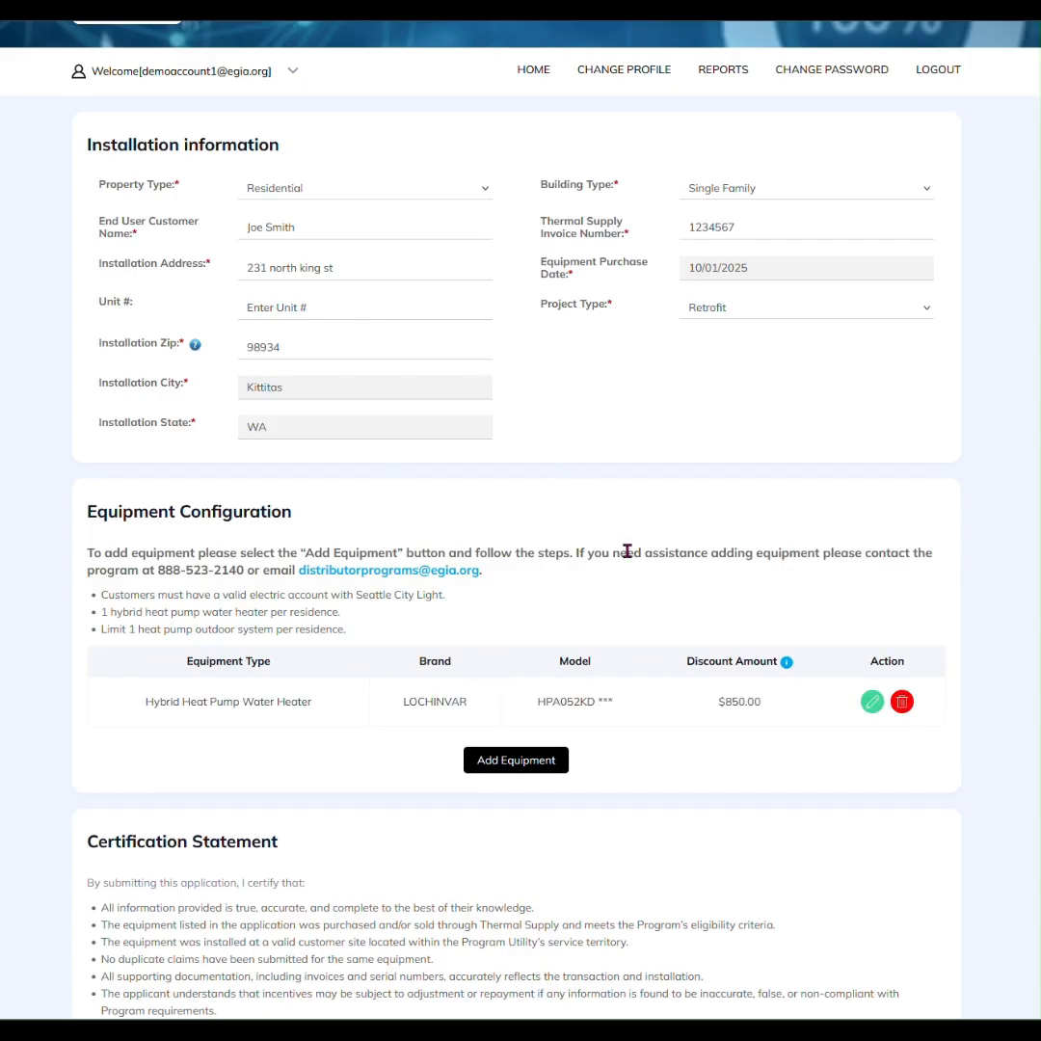
Cancel deleting and editing the water heater entry, then begin adding a second equipment item
left_click(903, 702)
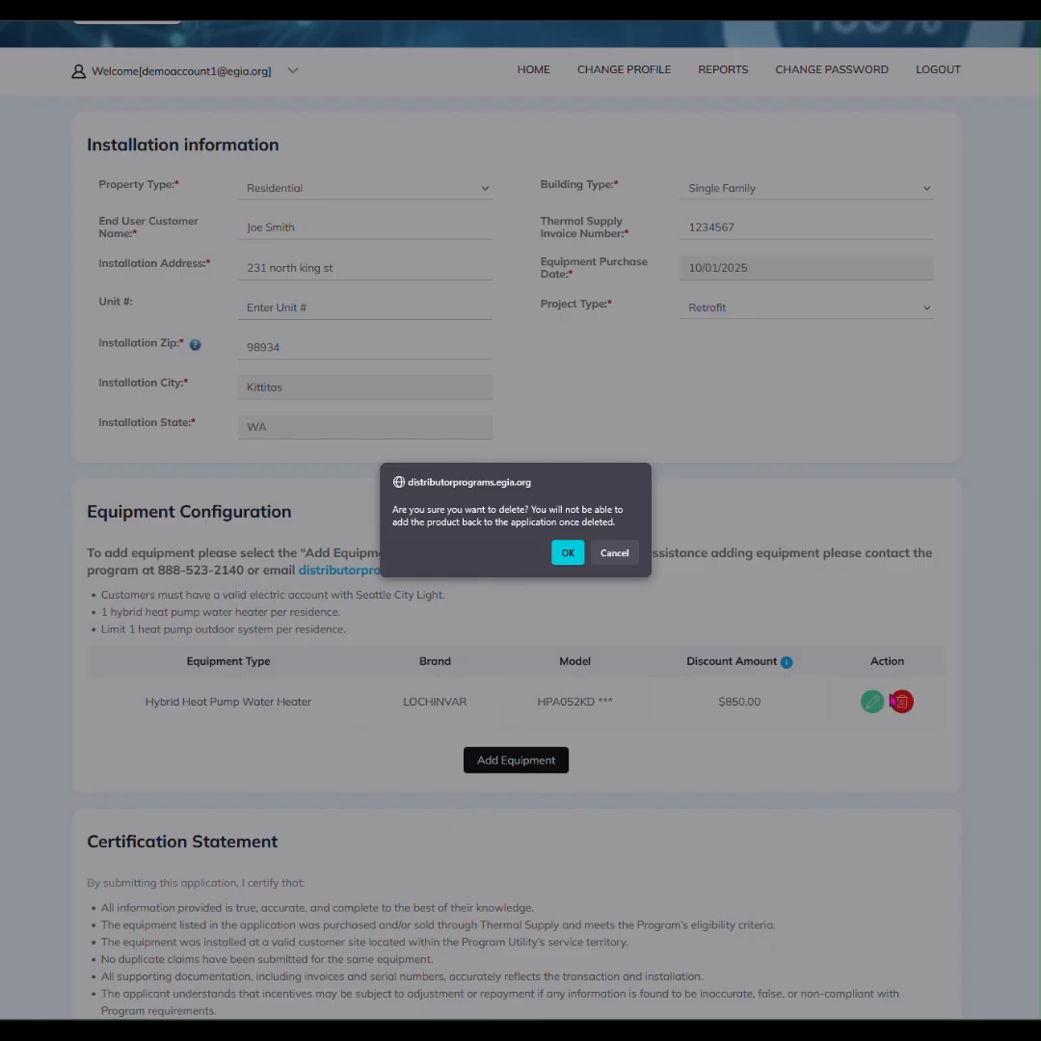
left_click(616, 553)
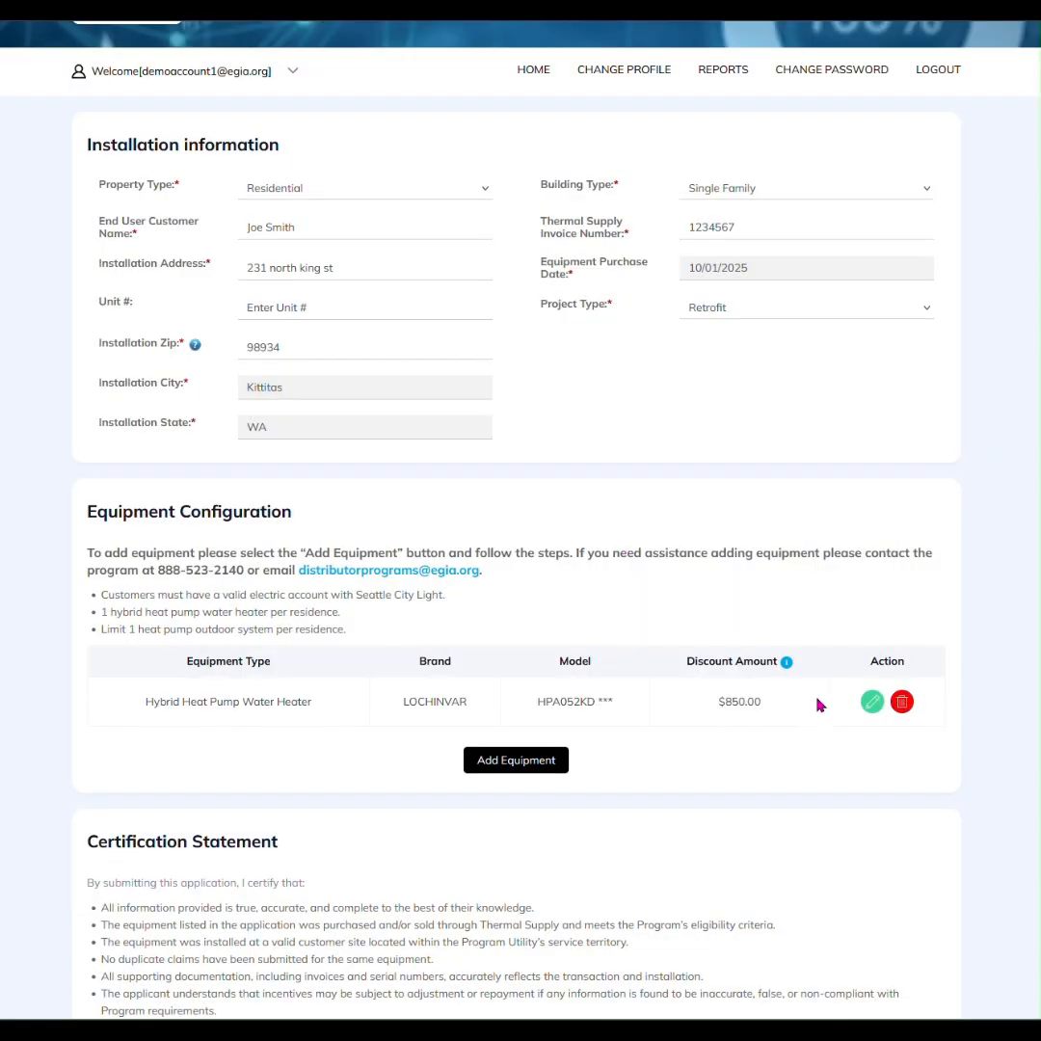
left_click(874, 703)
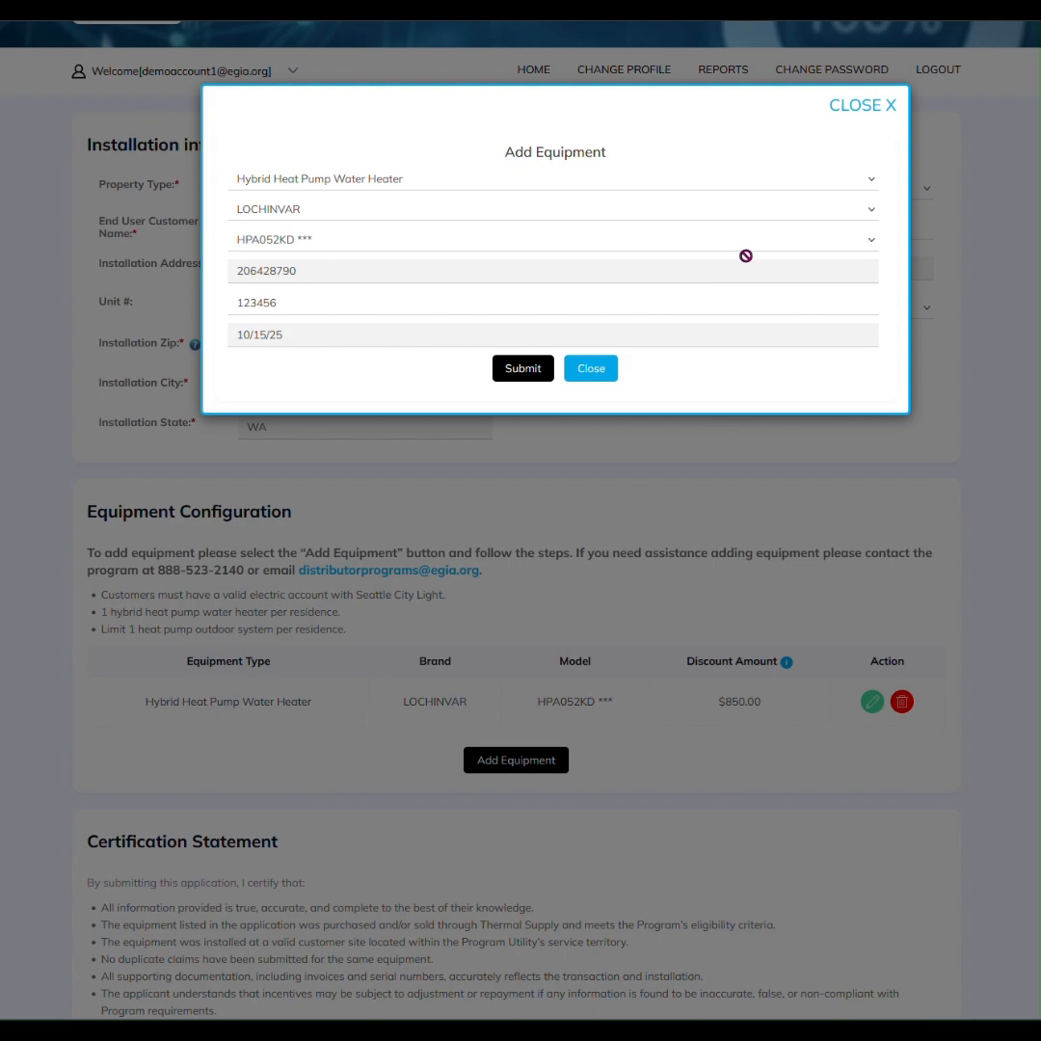
left_click(863, 106)
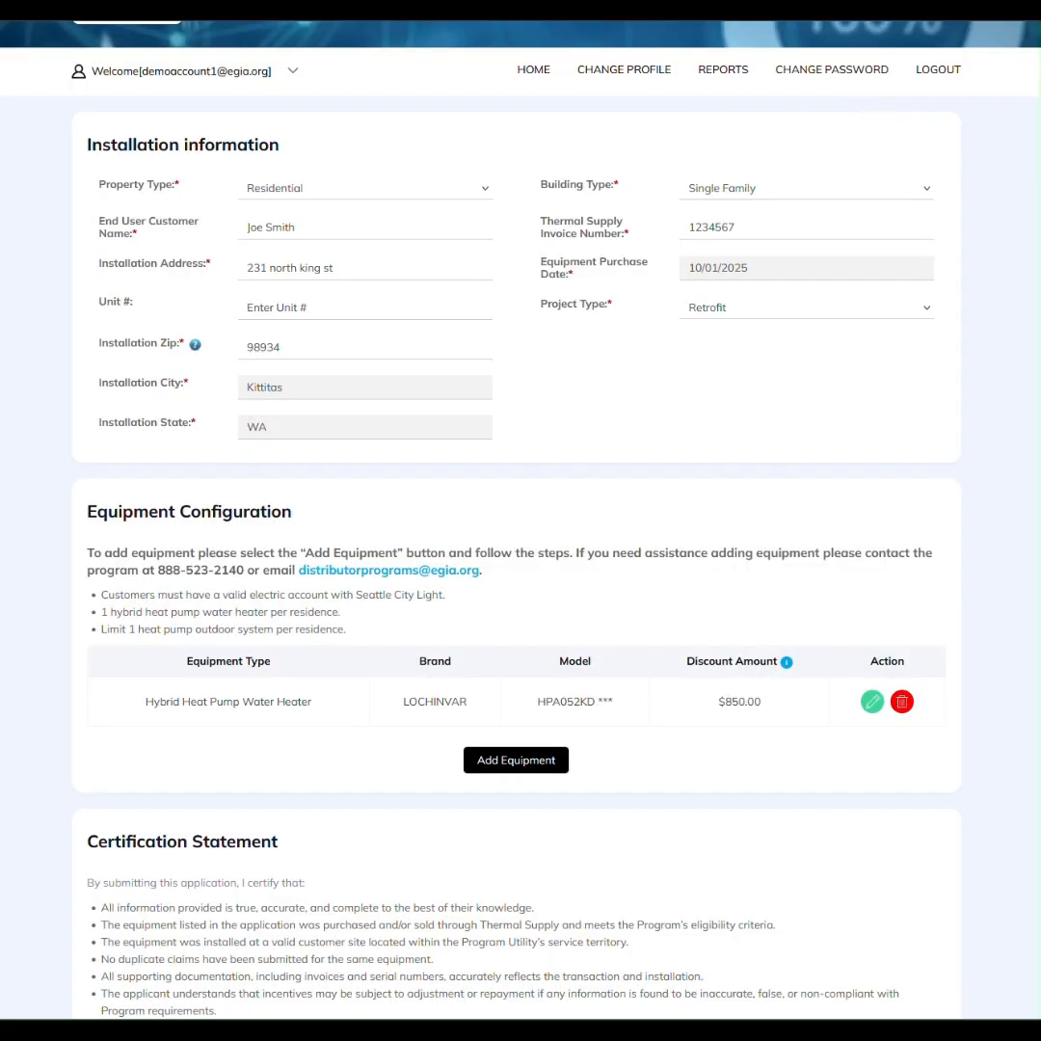
left_click(518, 775)
left_click(328, 182)
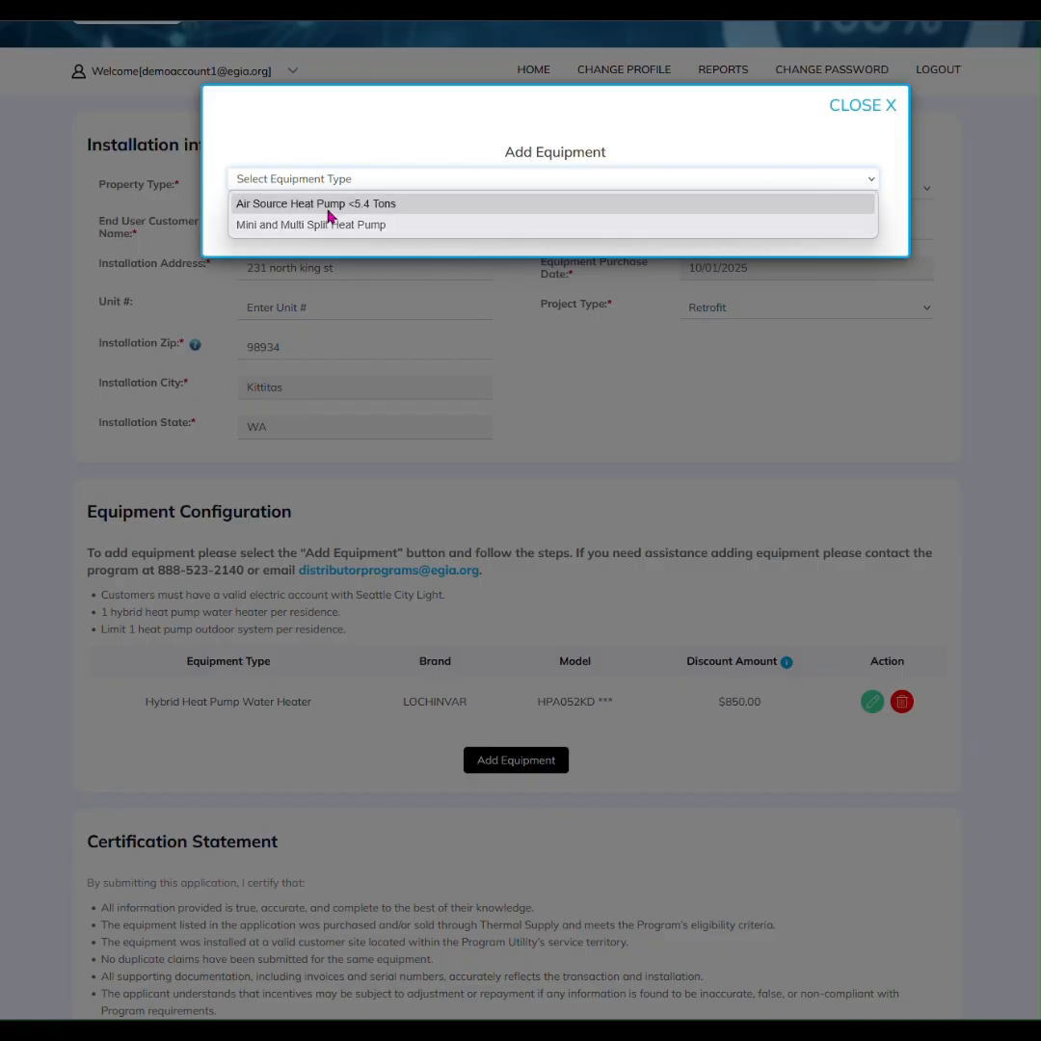
Choose Air Source Heat Pump <5.4 Tons, answer Yes with AHRI number 215381165, and add the Goodman unit
left_click(329, 205)
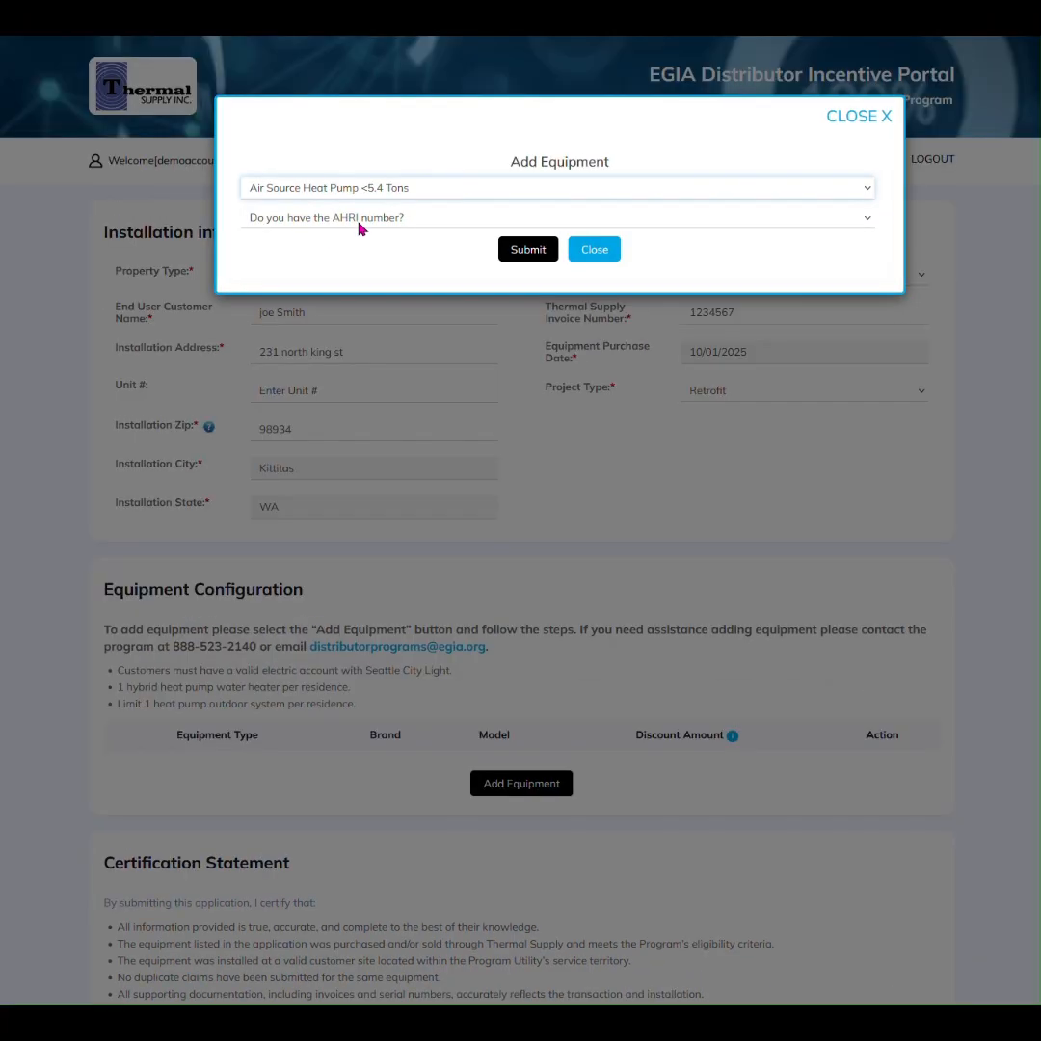
left_click(359, 224)
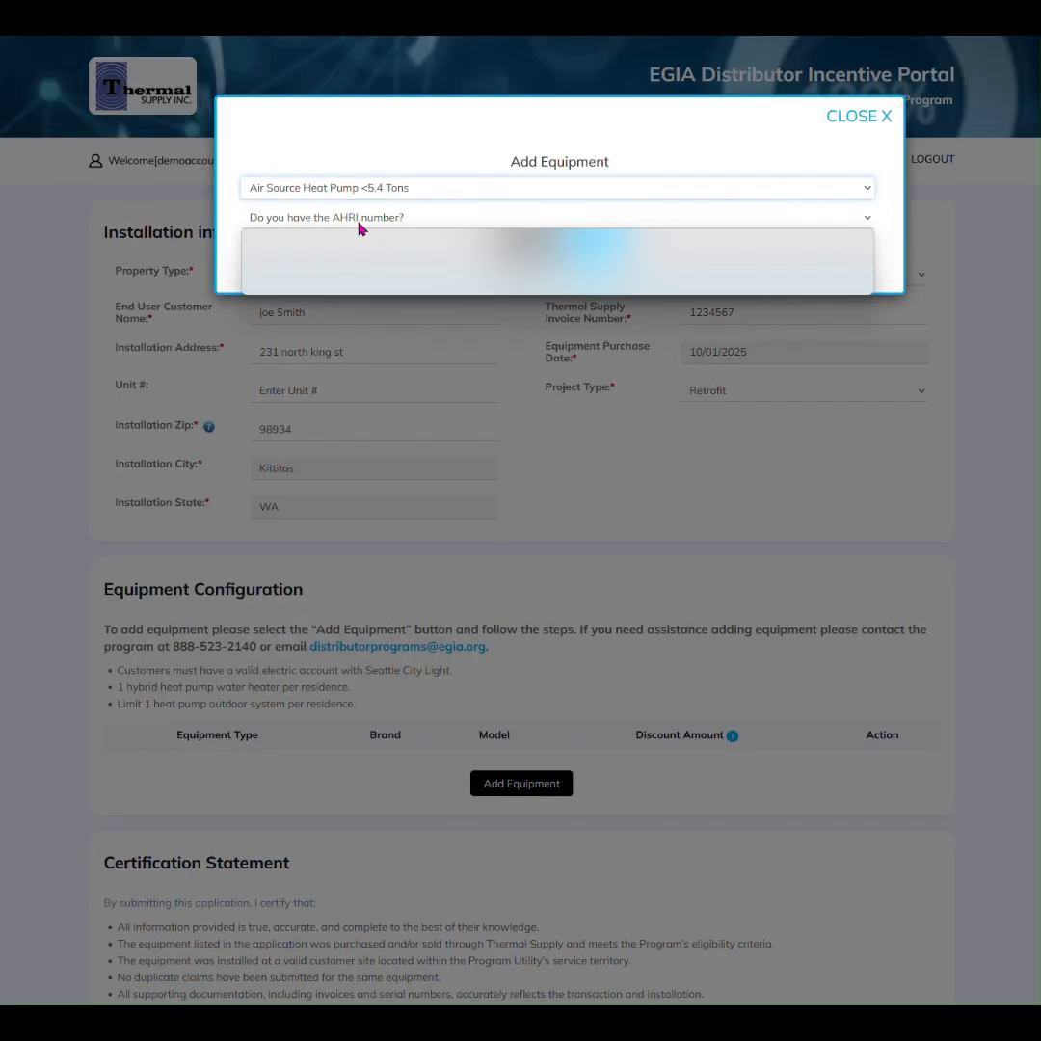
left_click(304, 267)
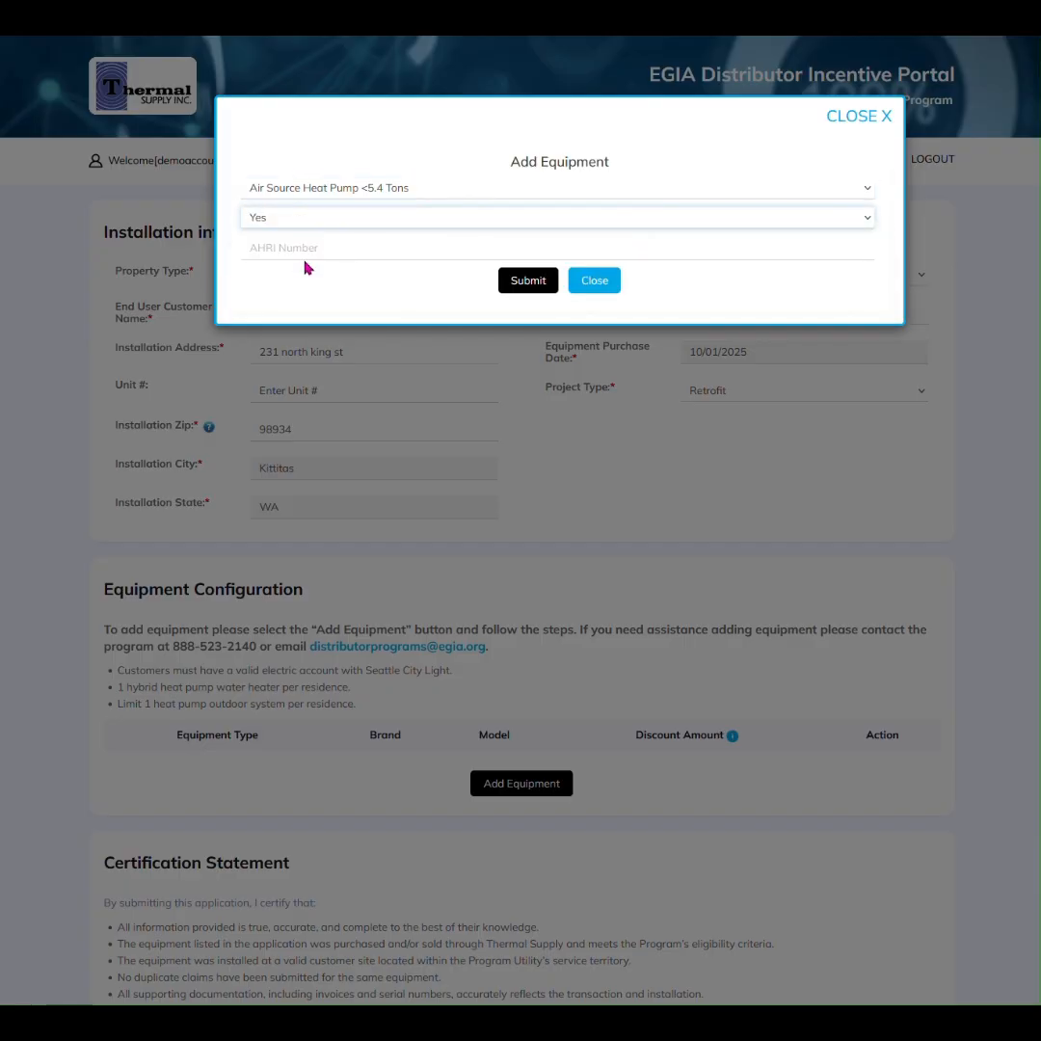
left_click(305, 248)
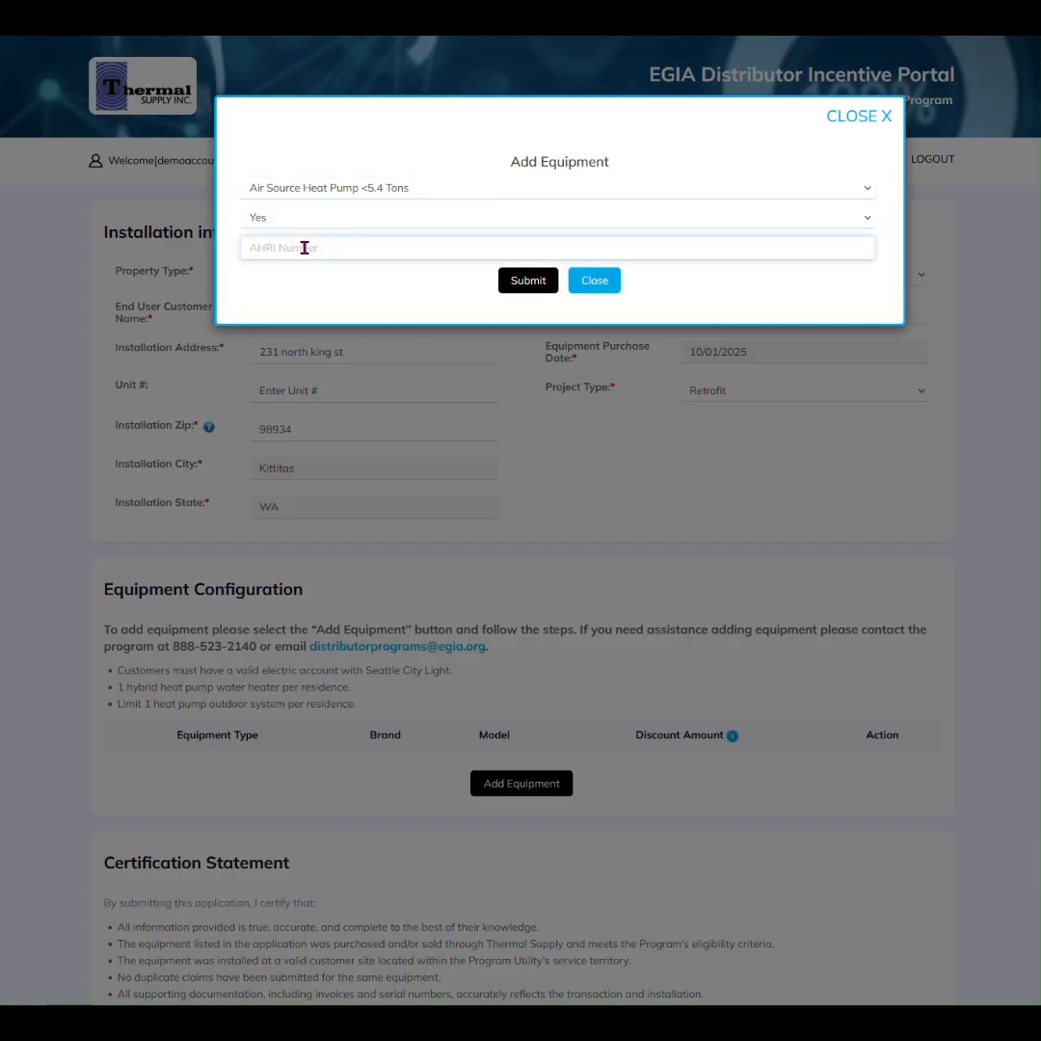
type("215381165")
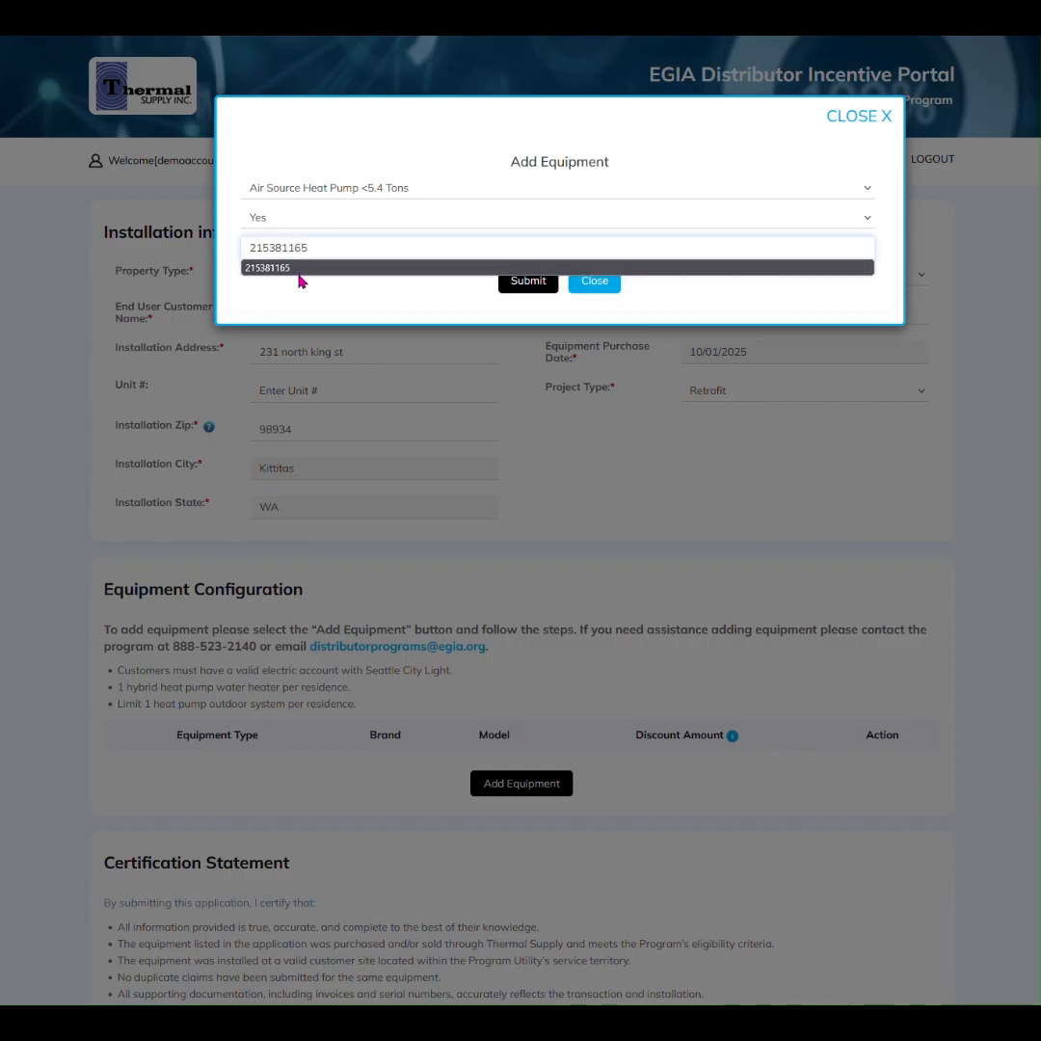
left_click(326, 291)
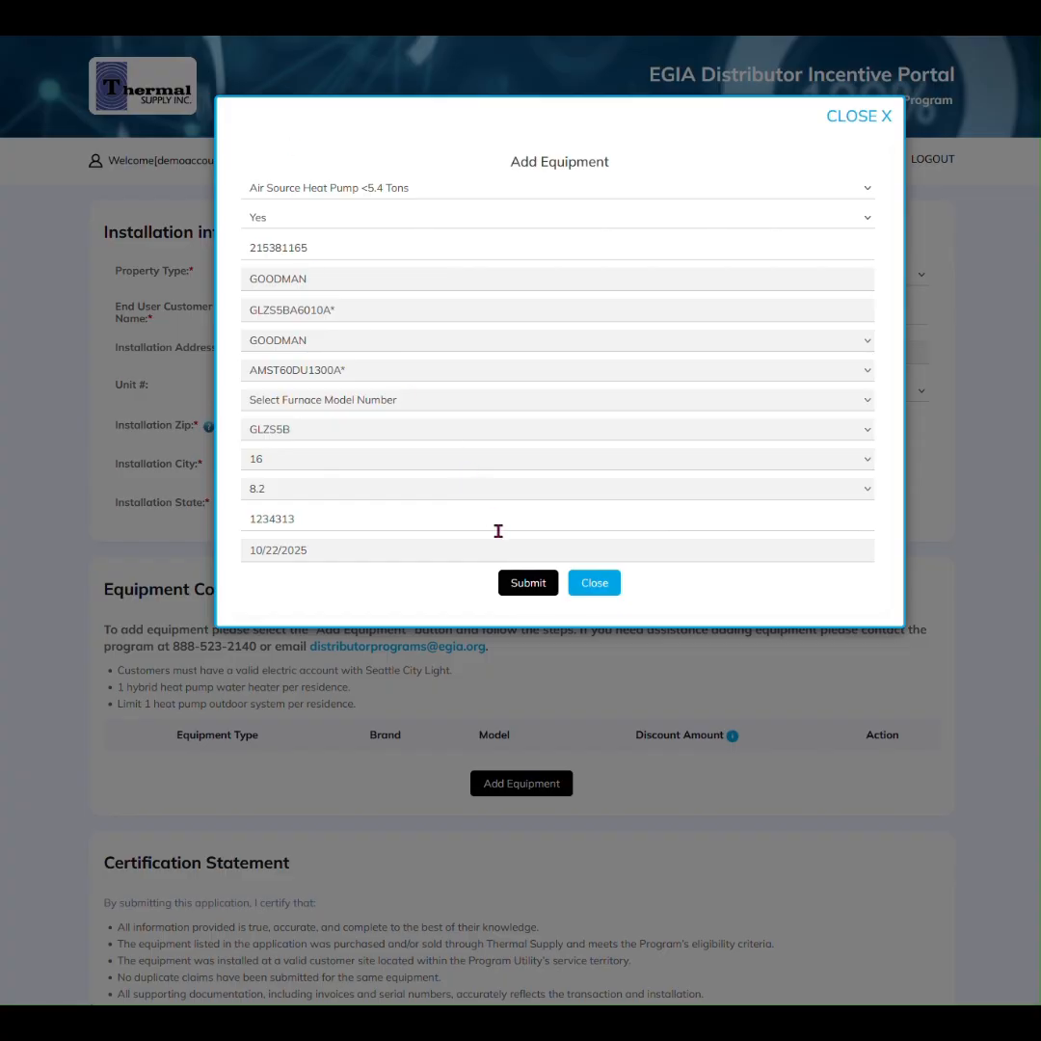
left_click(530, 585)
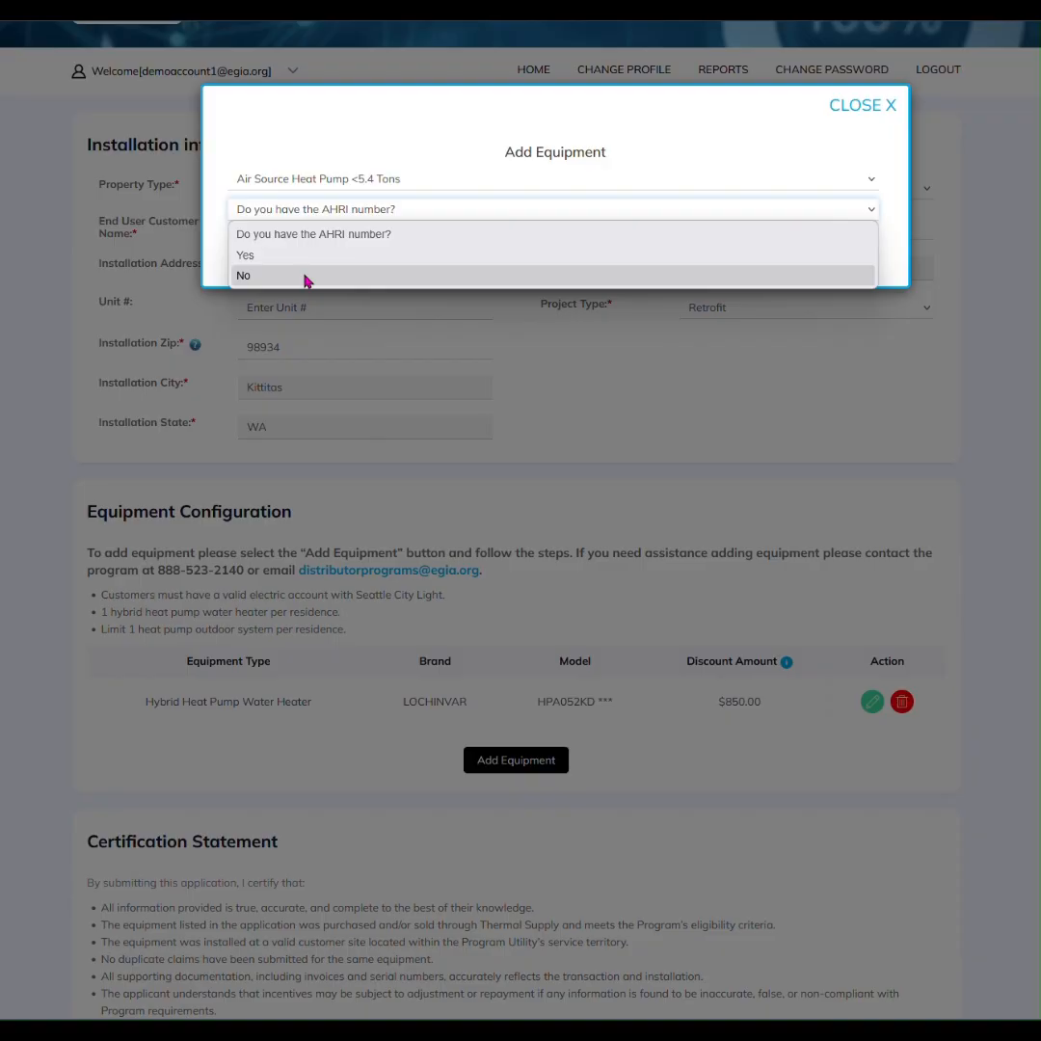
Answer No to the AHRI question, choose GOODMAN outdoor model GLZS5BA6010A*, and search for AHRI matches
left_click(306, 276)
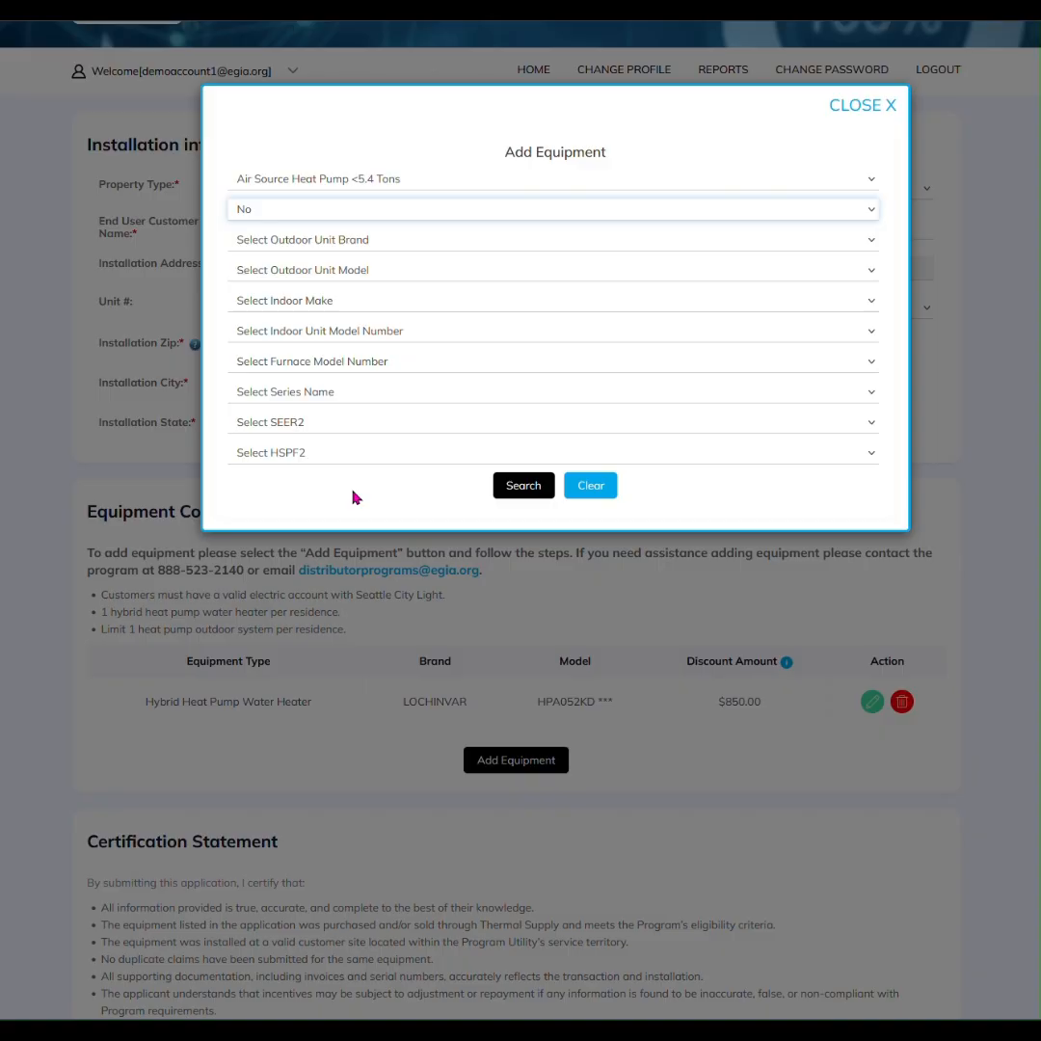
left_click(332, 247)
left_click(314, 304)
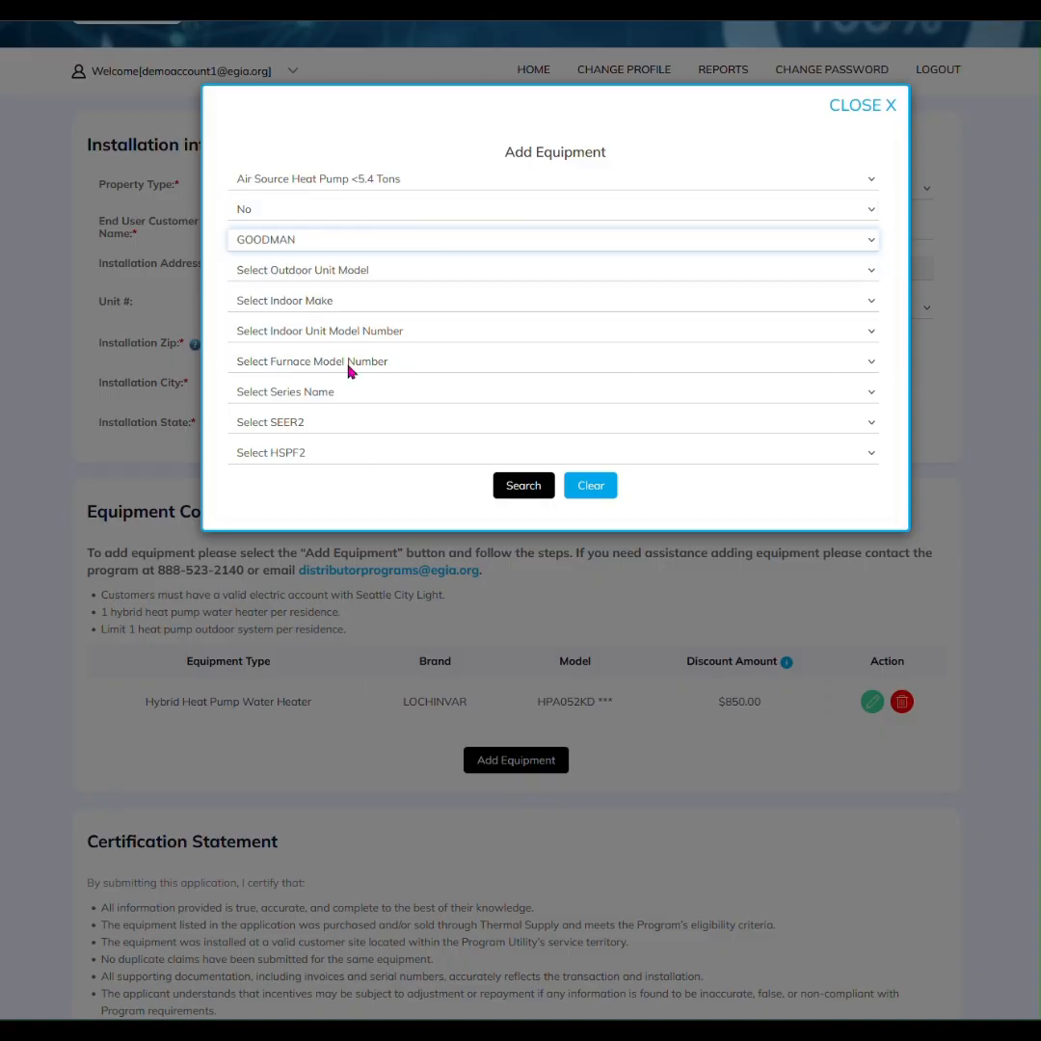
left_click(301, 273)
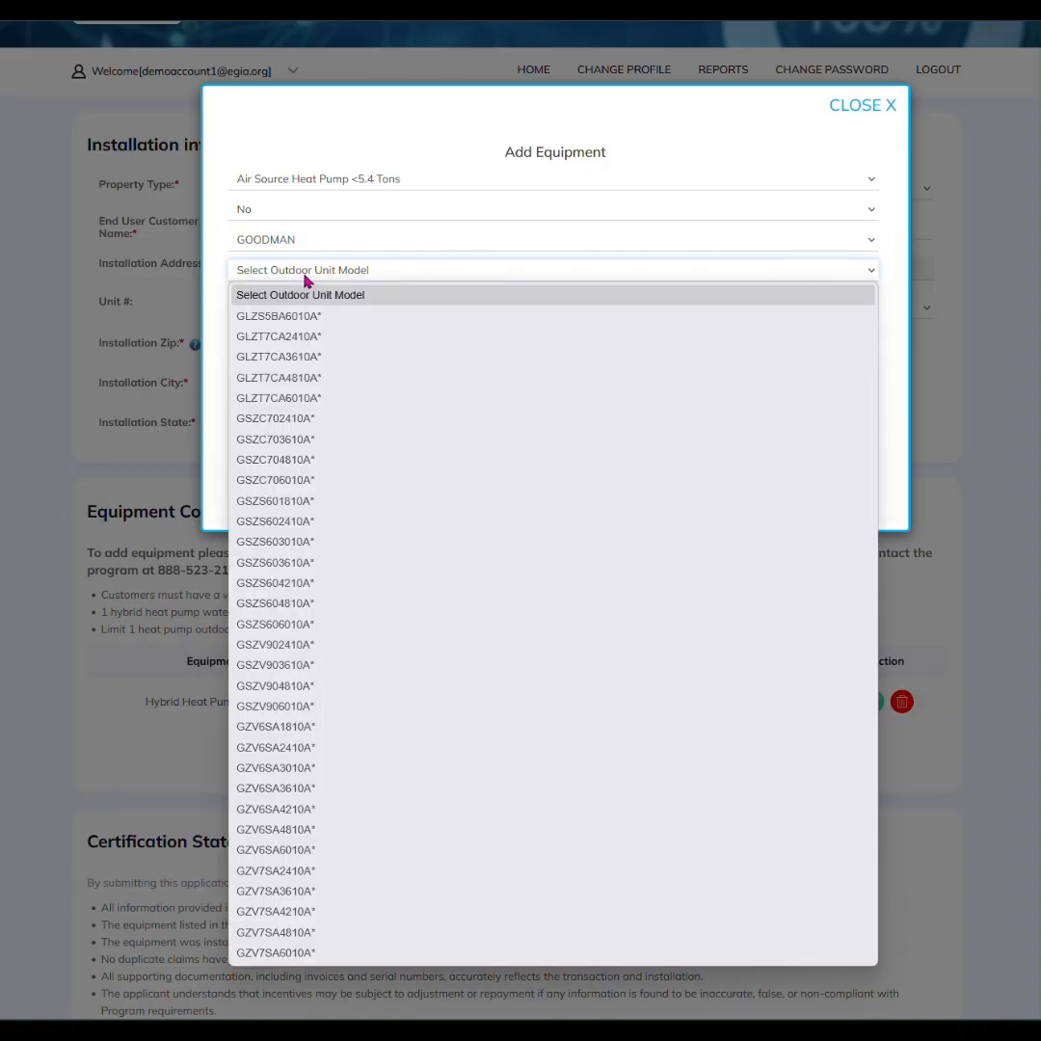
left_click(323, 318)
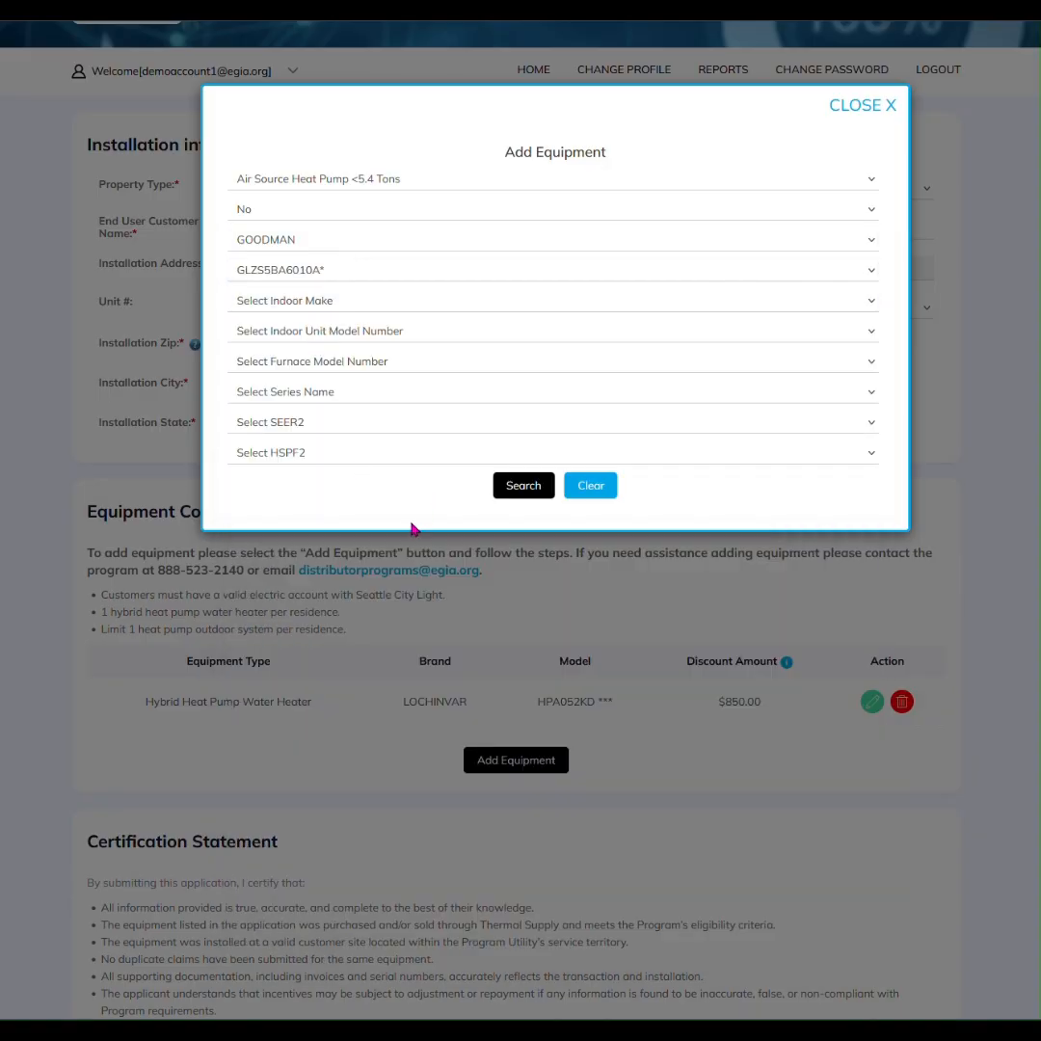
left_click(529, 491)
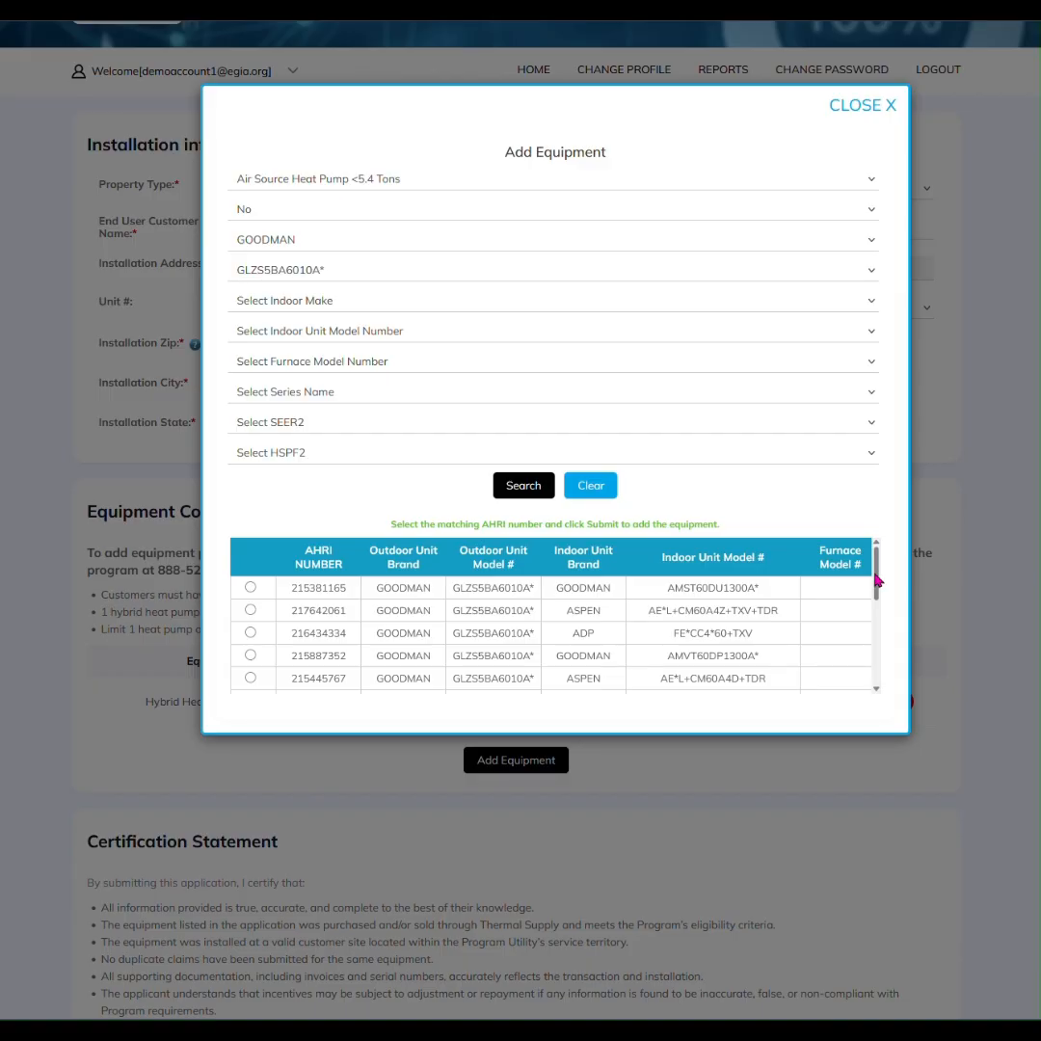
Set the indoor make to GOODMAN and rerun the AHRI search
left_click(324, 304)
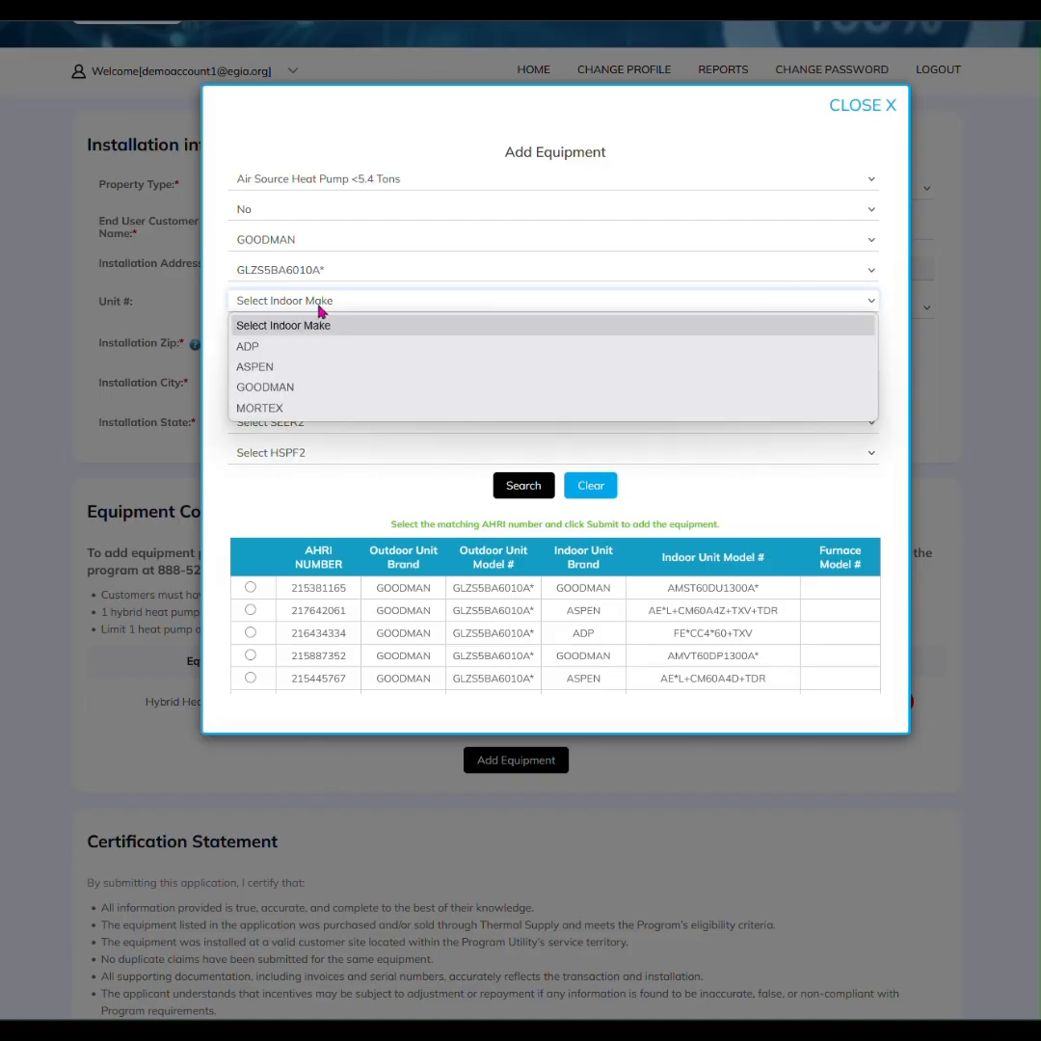
left_click(273, 386)
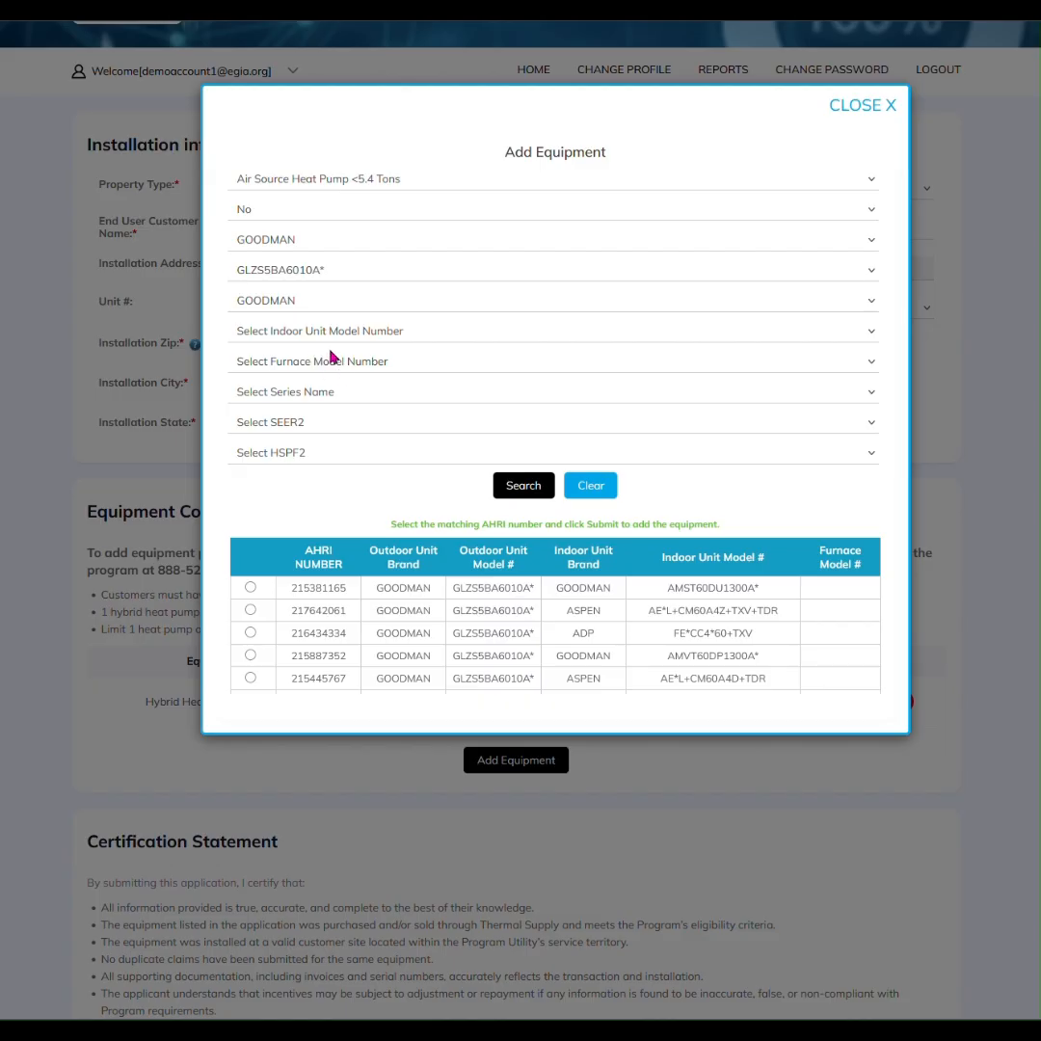
left_click(516, 487)
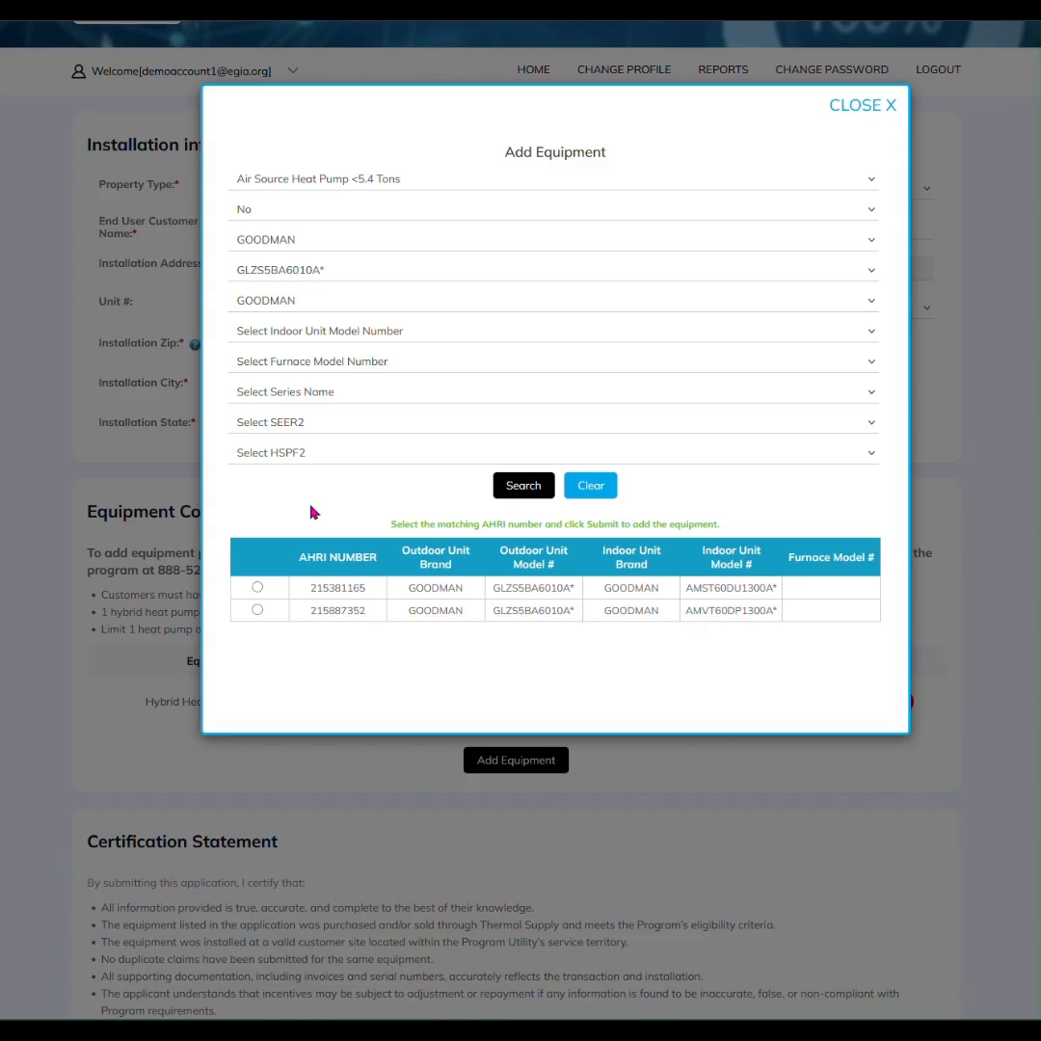
Review the Furnace, Series Name, SEER2 and HSPF2 options without selecting any
left_click(363, 361)
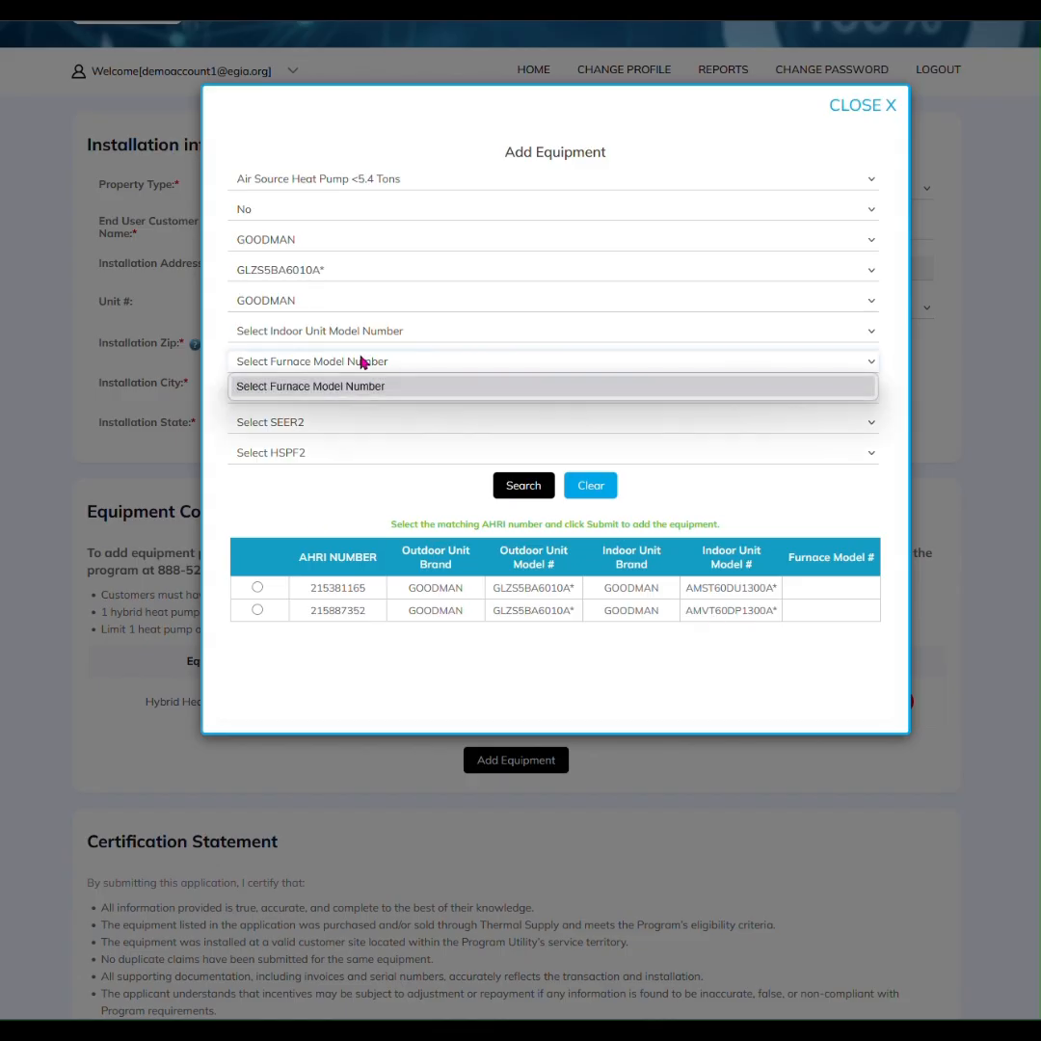
left_click(221, 357)
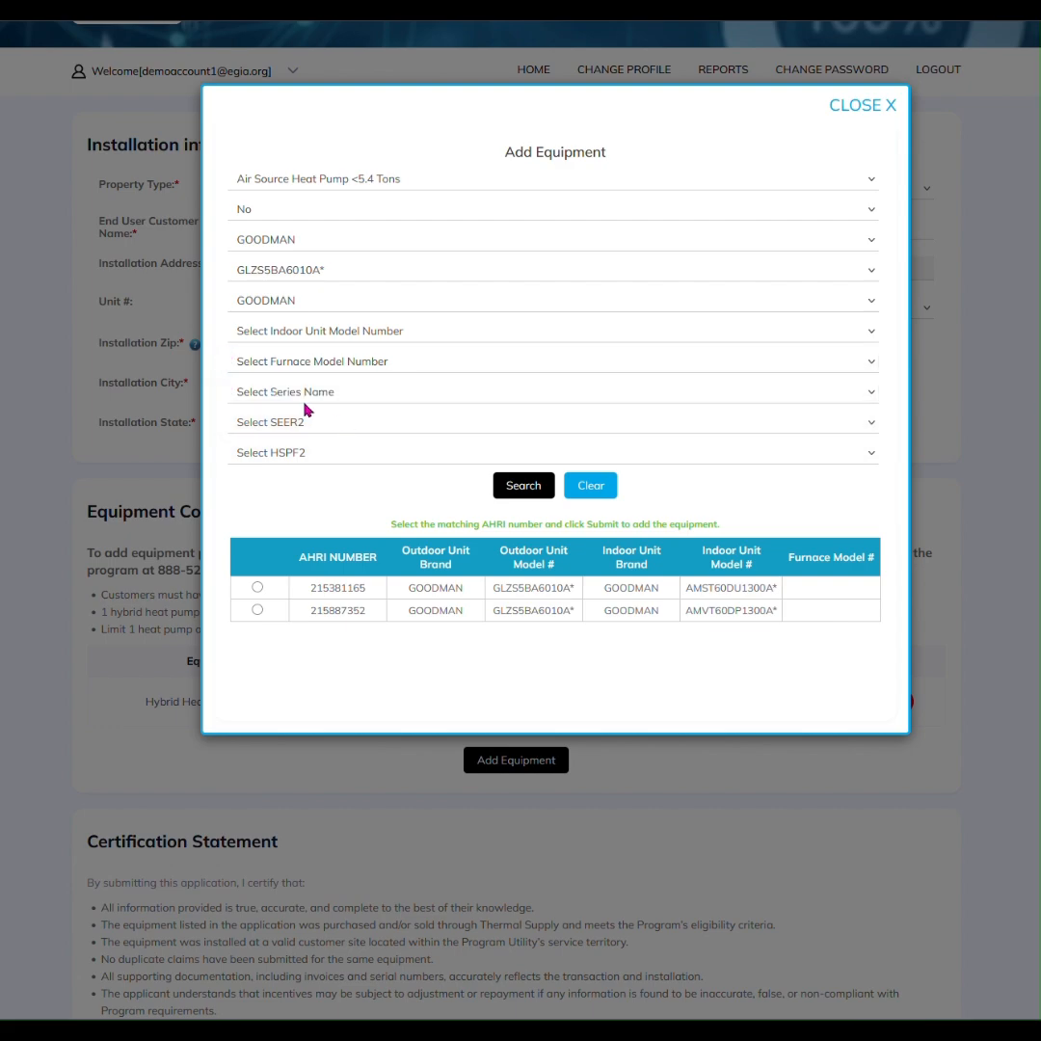
left_click(279, 396)
left_click(224, 364)
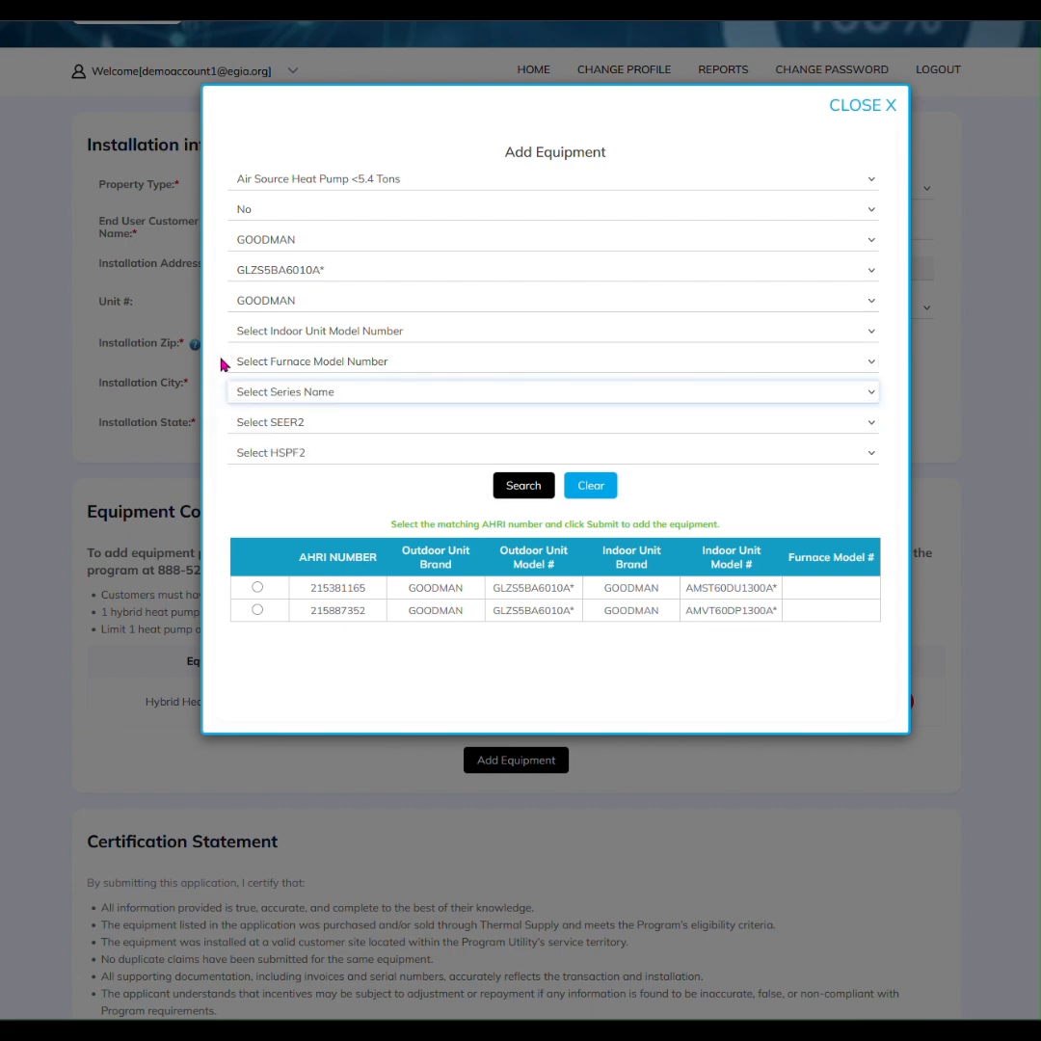
left_click(270, 423)
left_click(232, 408)
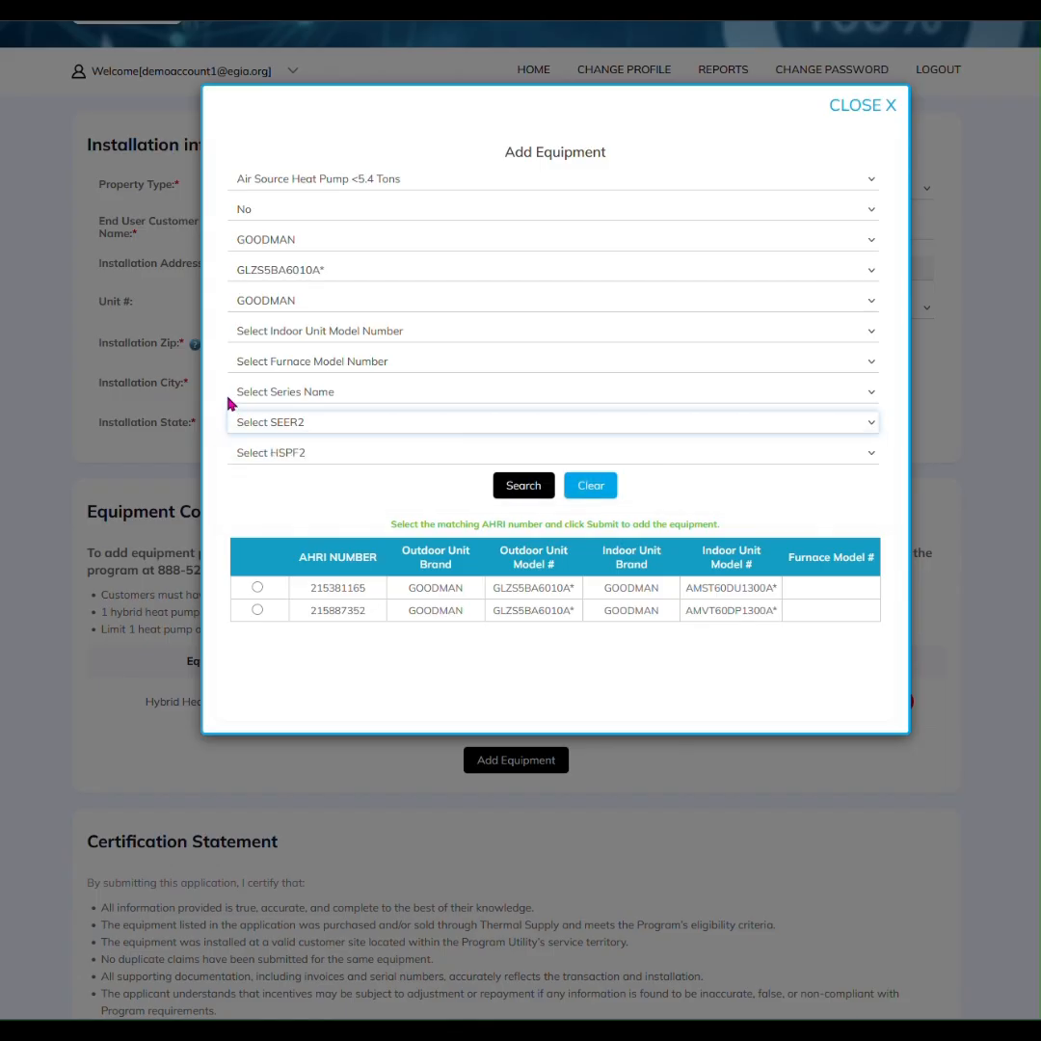
left_click(297, 454)
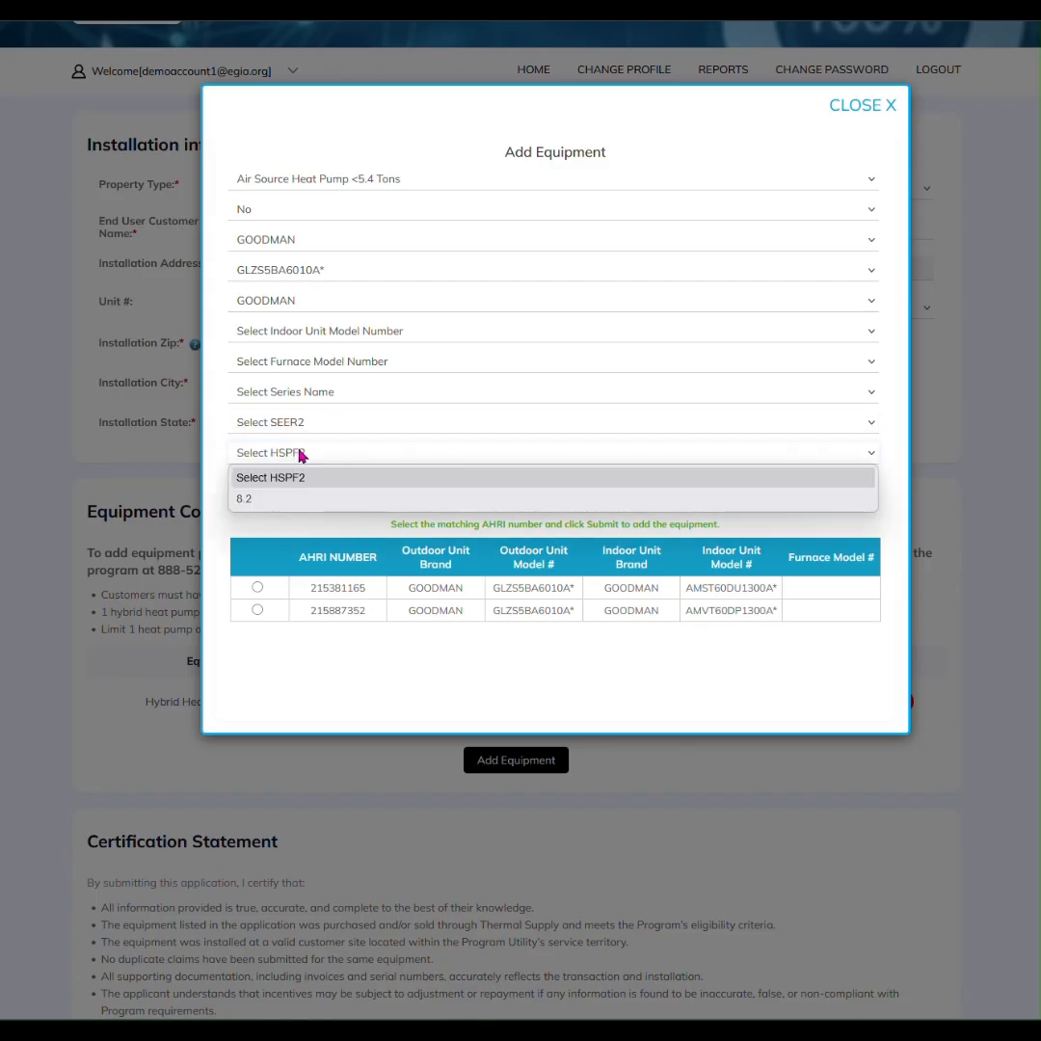
left_click(223, 419)
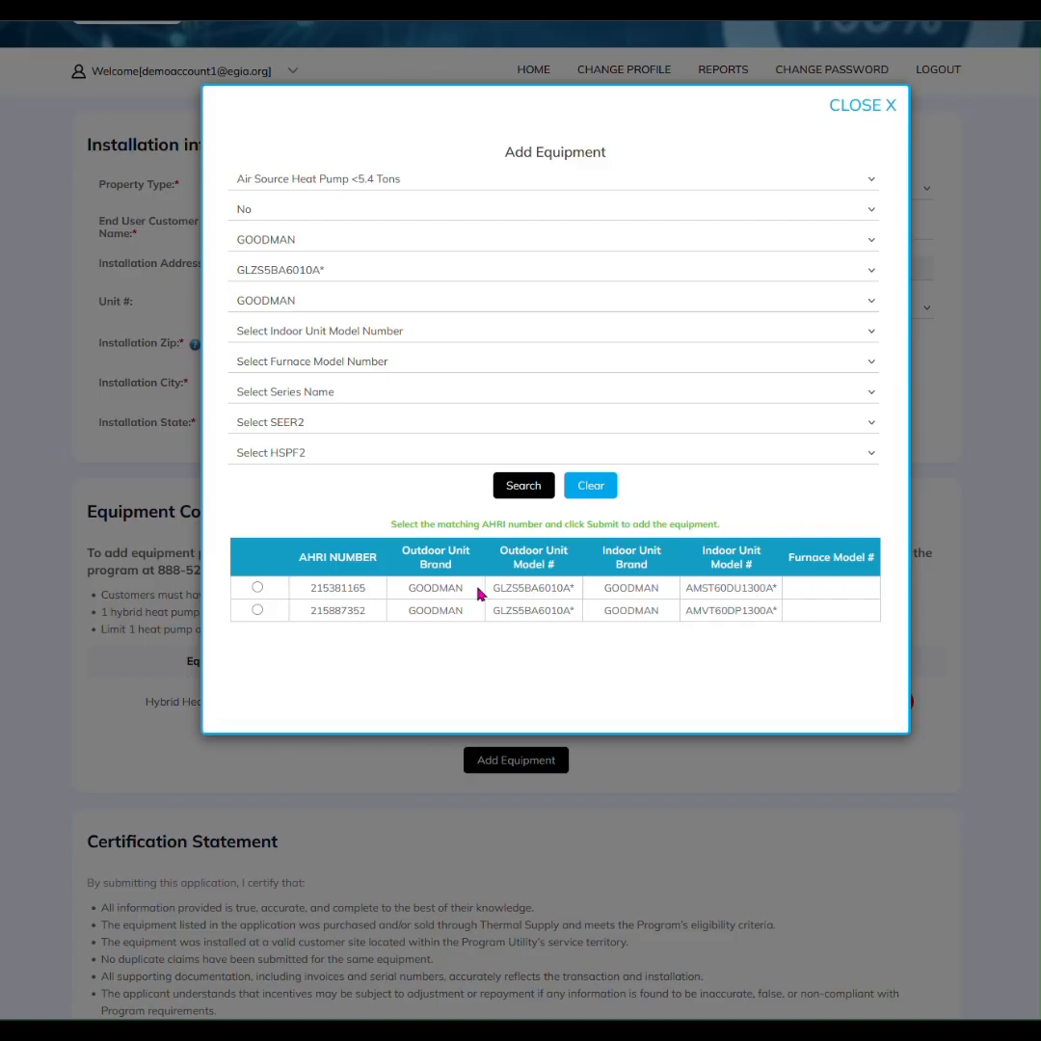
Select AHRI 215381165, enter serial 123123 and install date October 22, and submit the heat pump
left_click(258, 588)
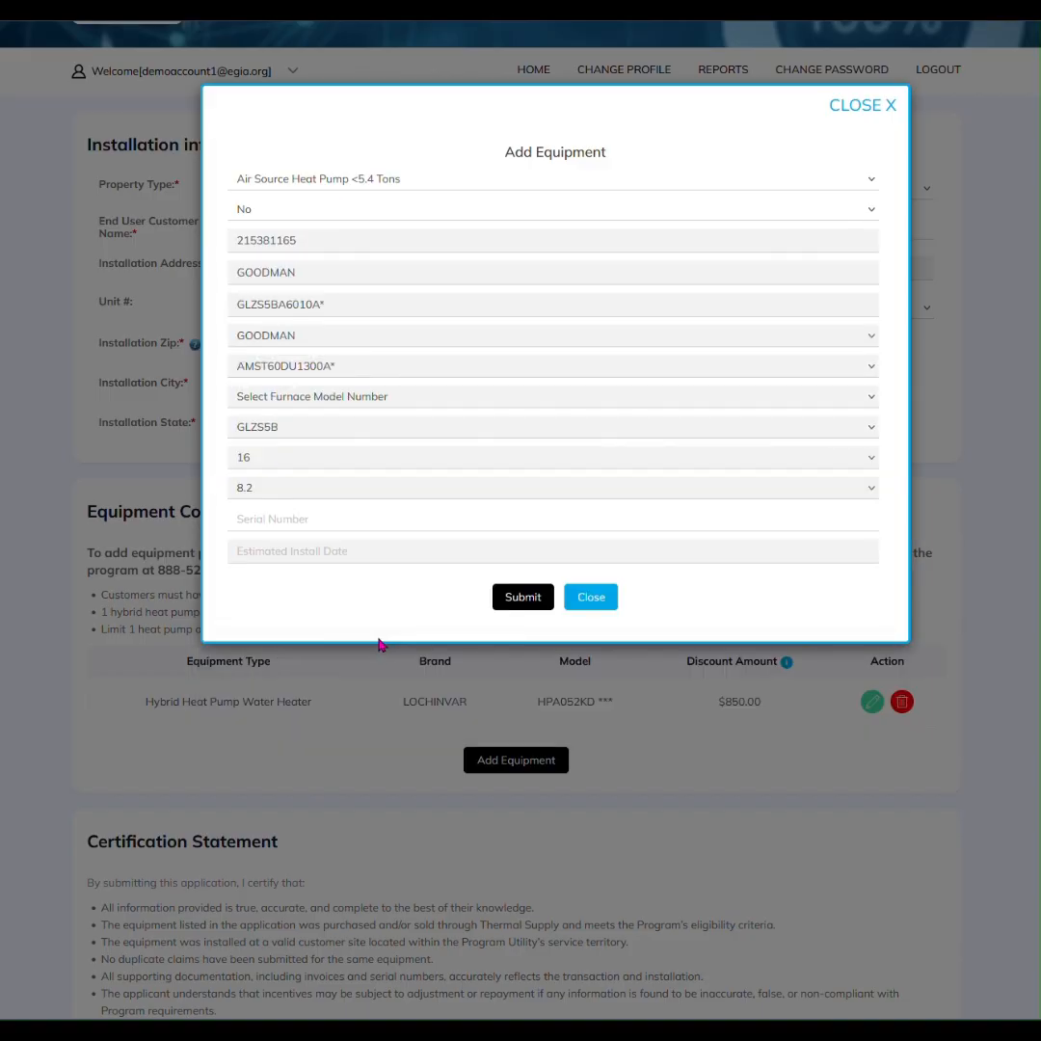
left_click(325, 514)
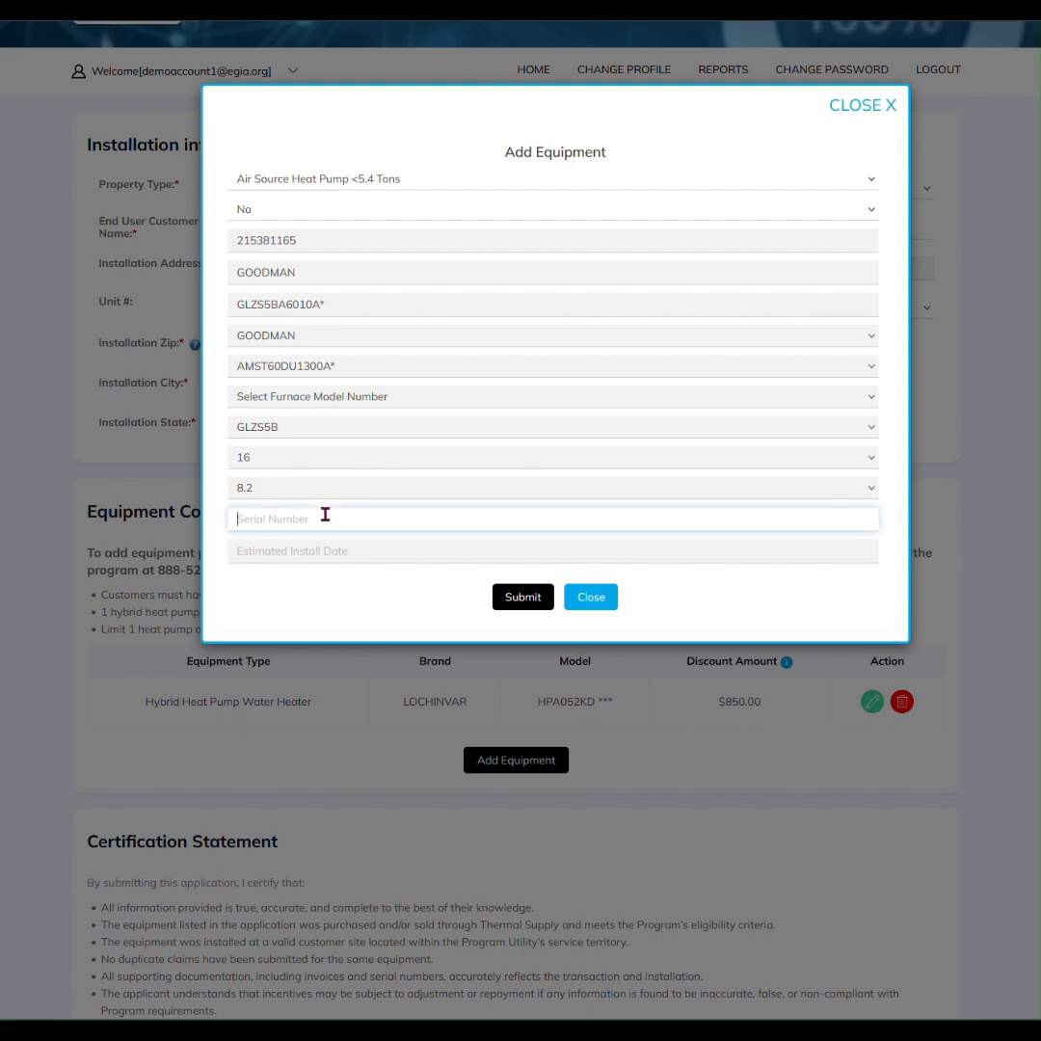
type("123123")
key("Tab")
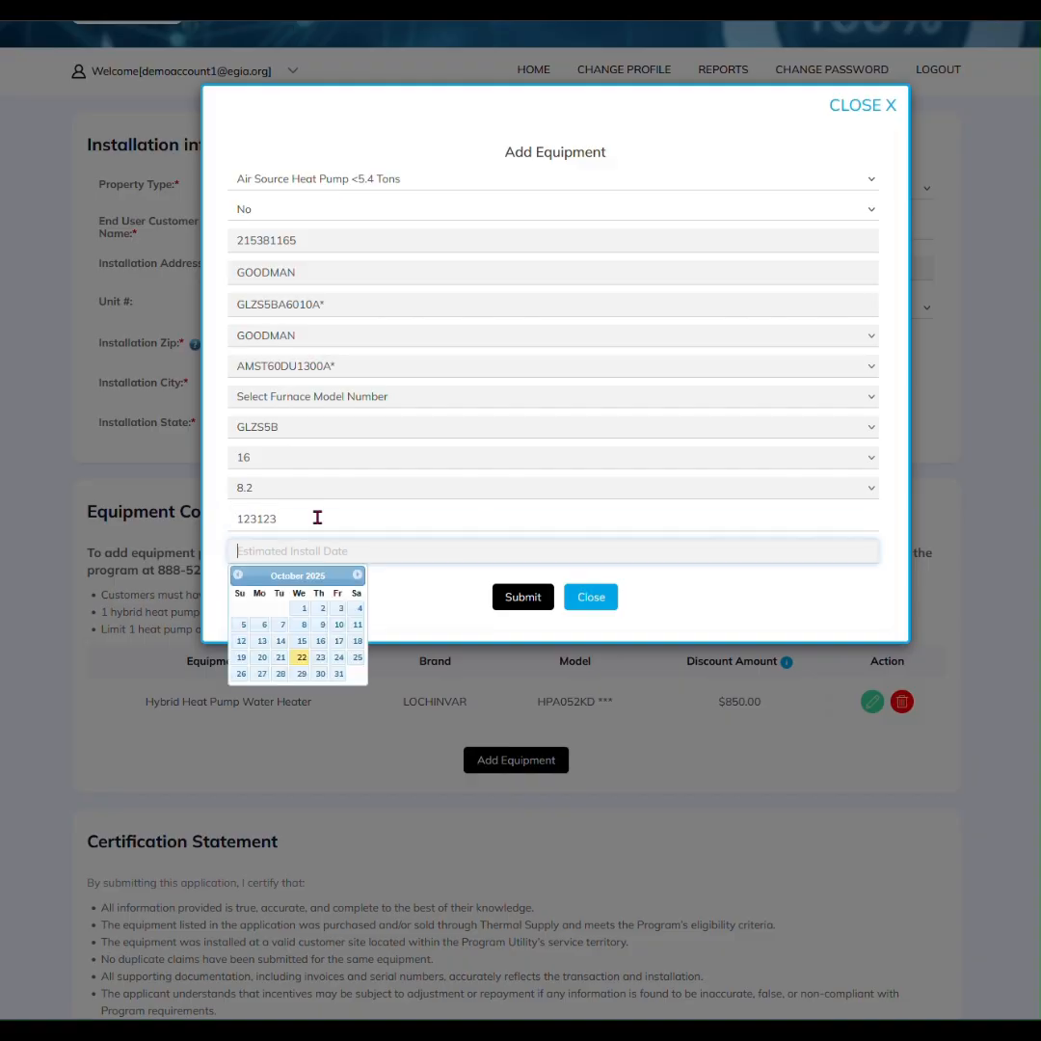
left_click(302, 662)
left_click(522, 597)
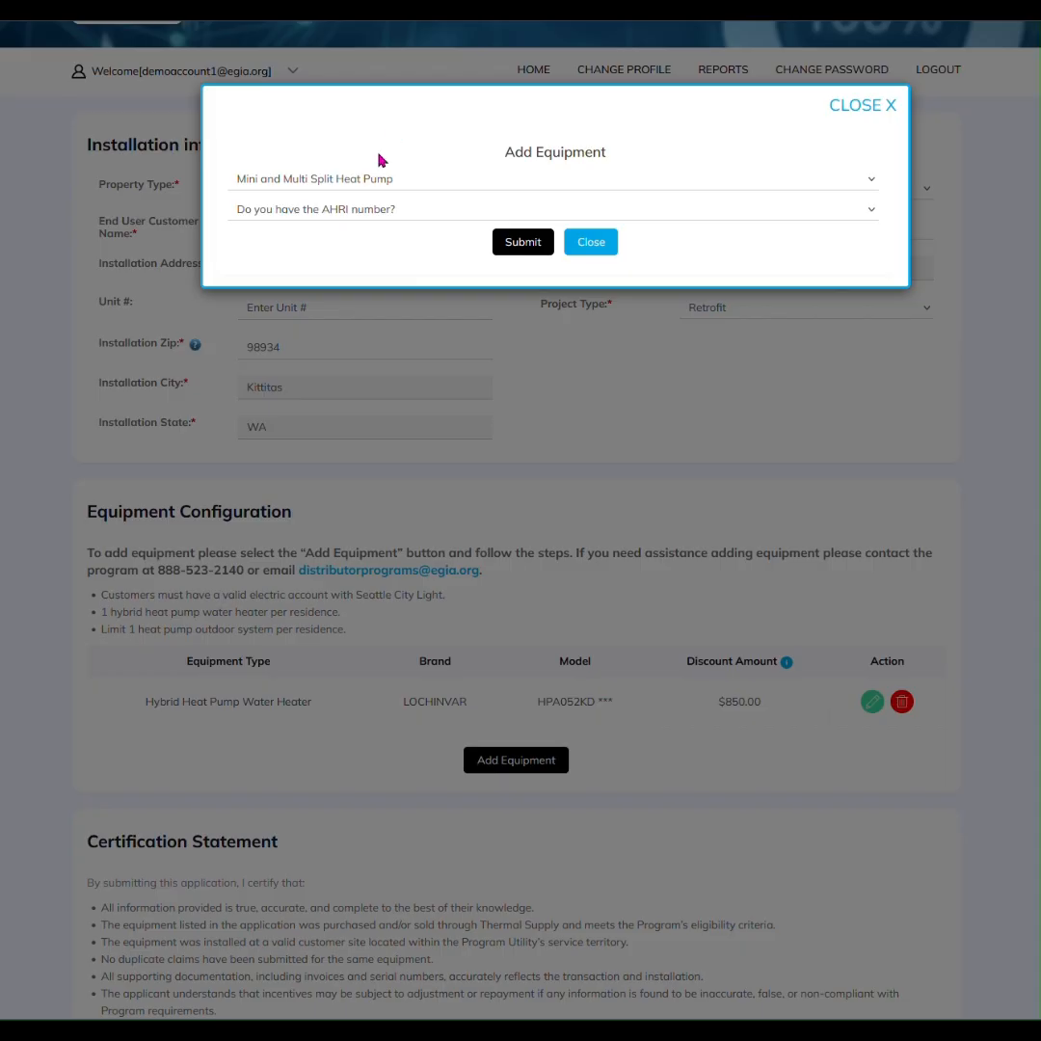
left_click(379, 217)
Search without an AHRI number for DAIKIN RX18WMVJU* and filter to Mini-Splits(Non-Ducted)
left_click(279, 276)
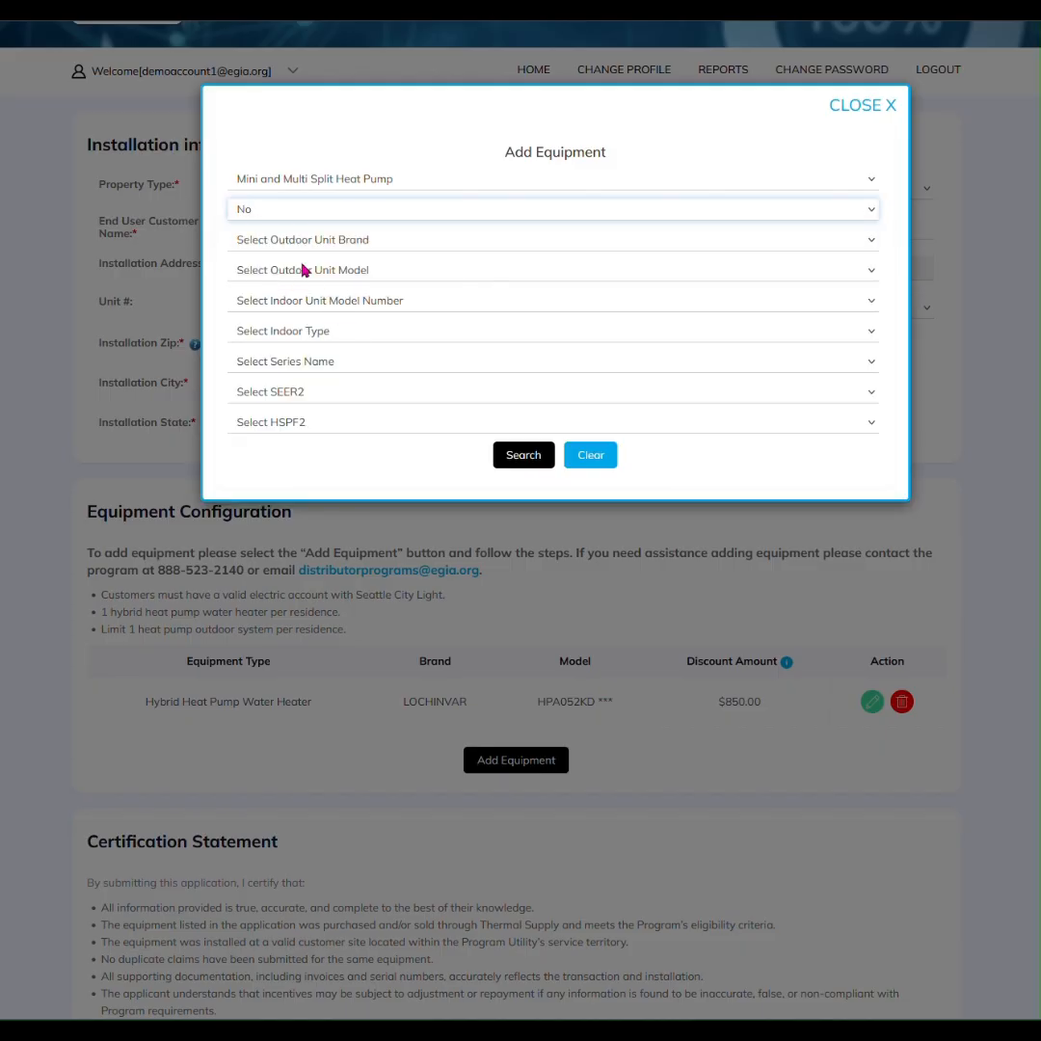
left_click(299, 243)
left_click(284, 292)
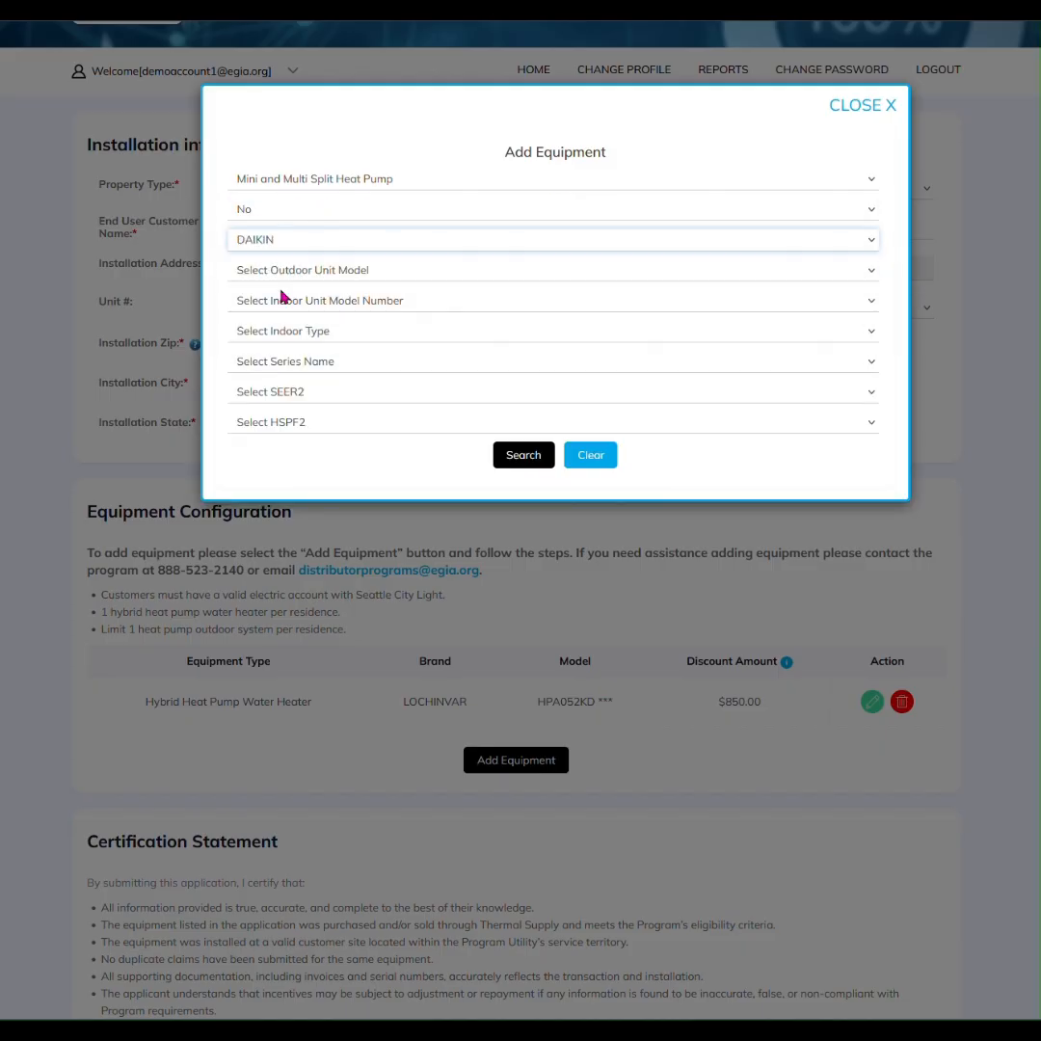
left_click(280, 272)
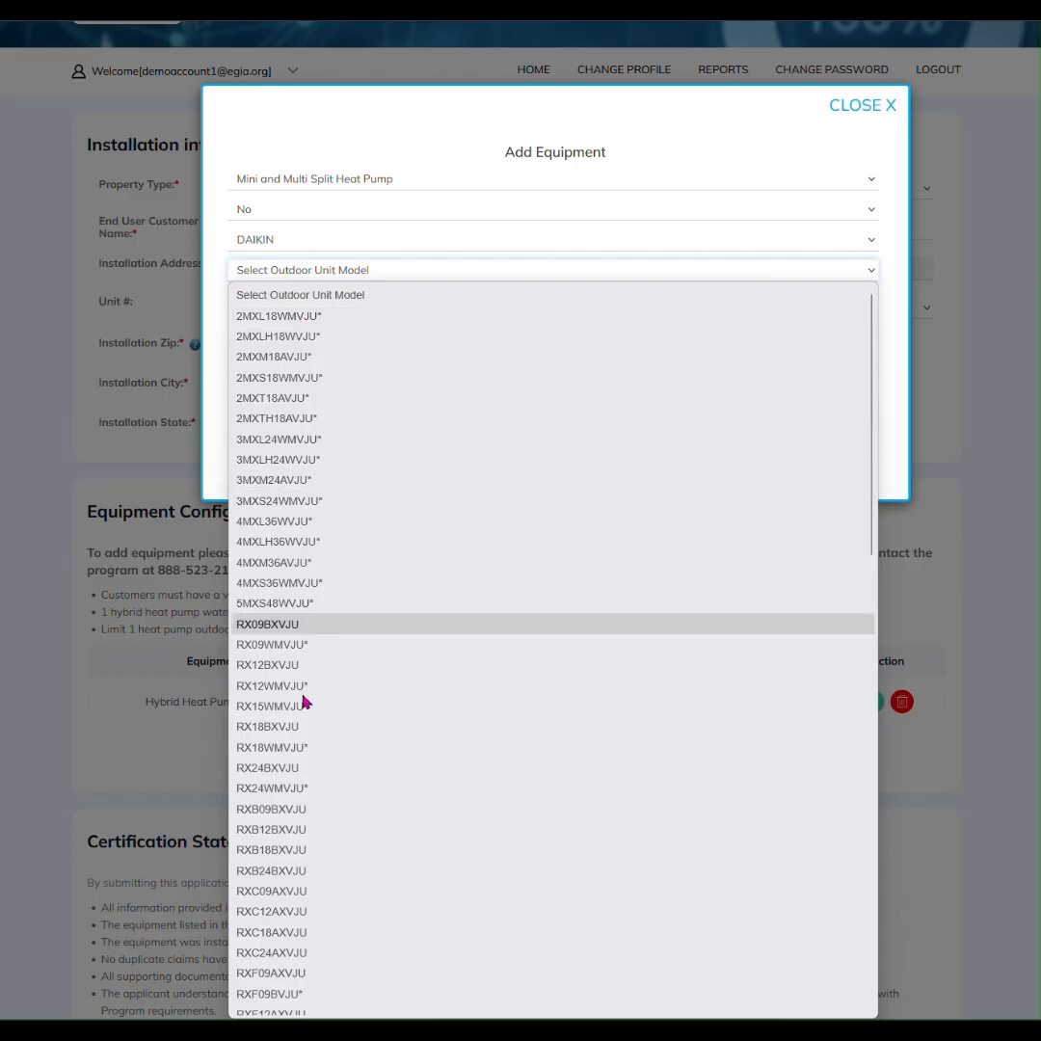
left_click(290, 748)
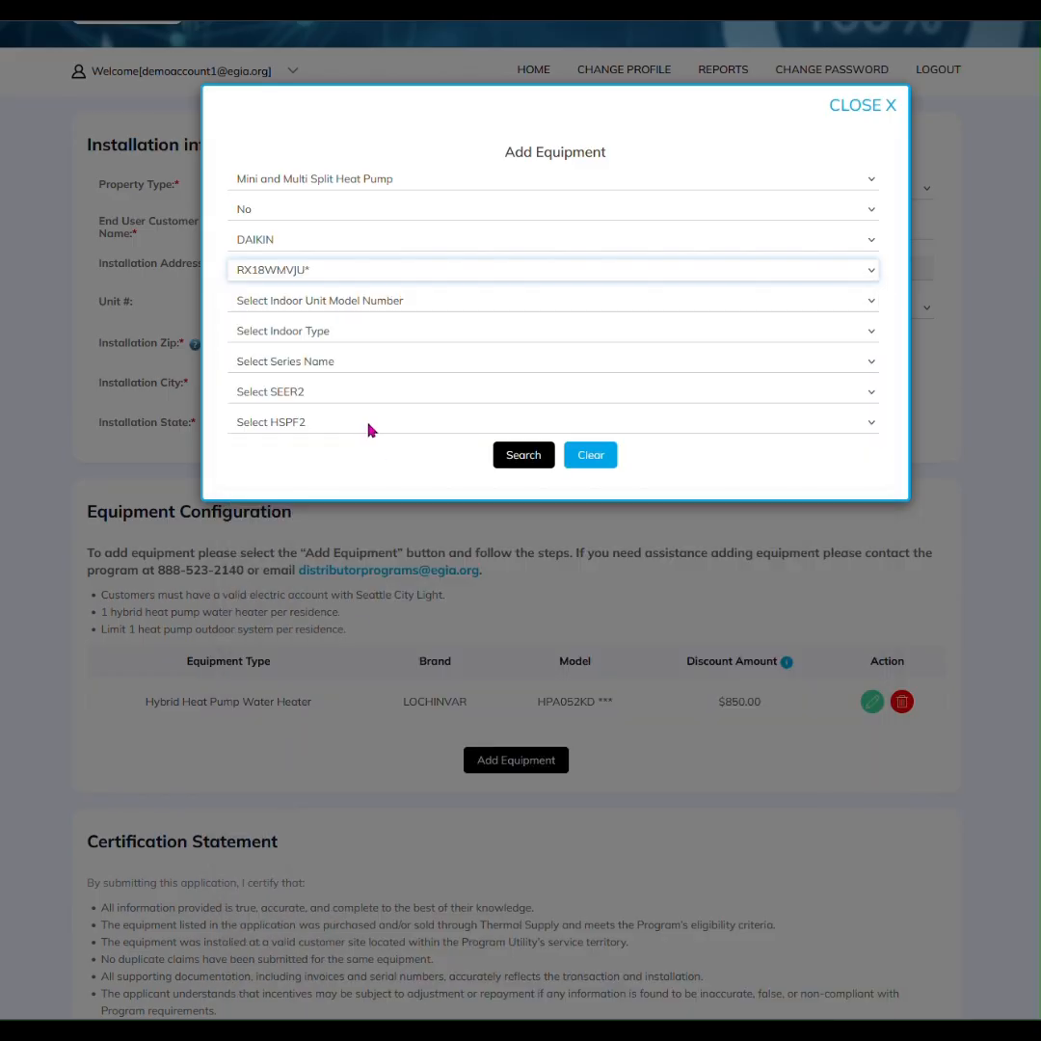
left_click(514, 459)
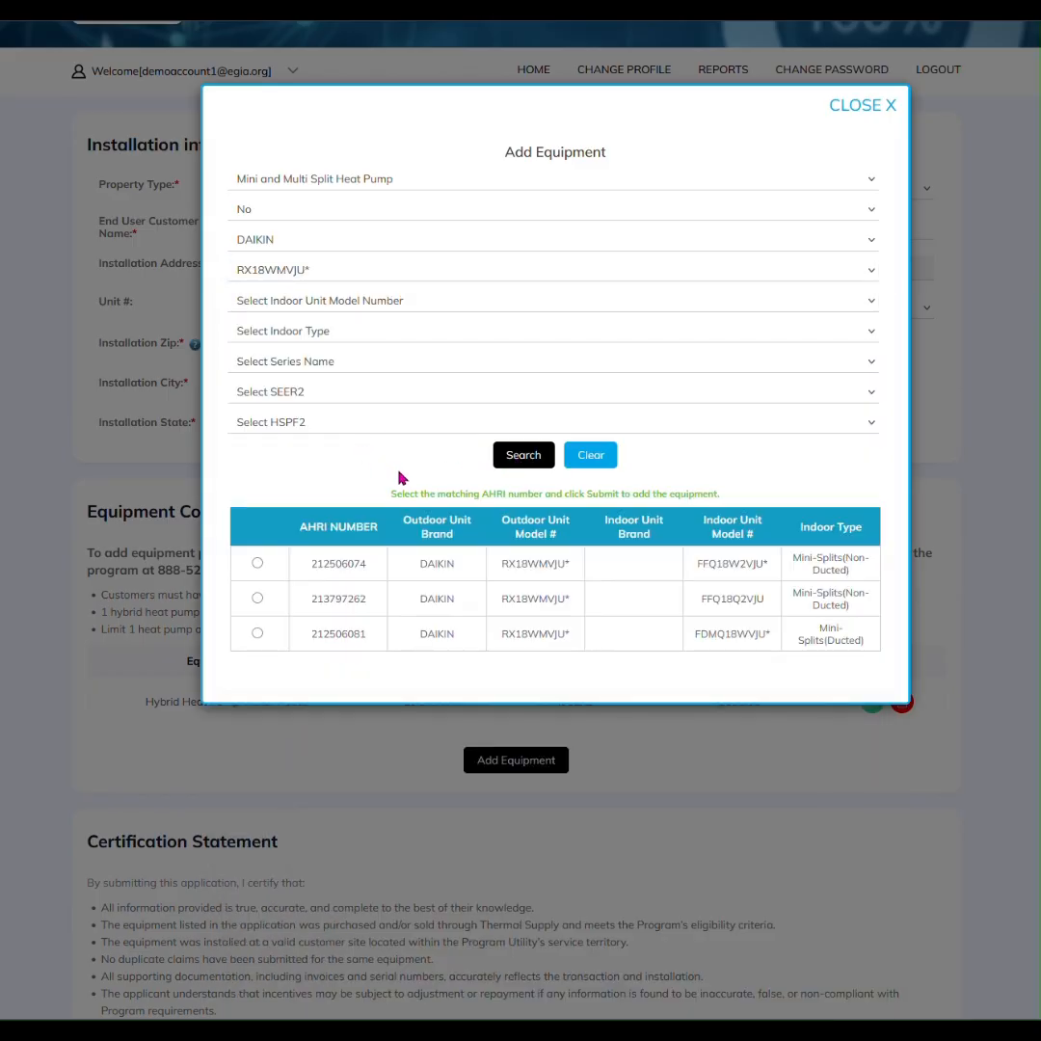
left_click(318, 335)
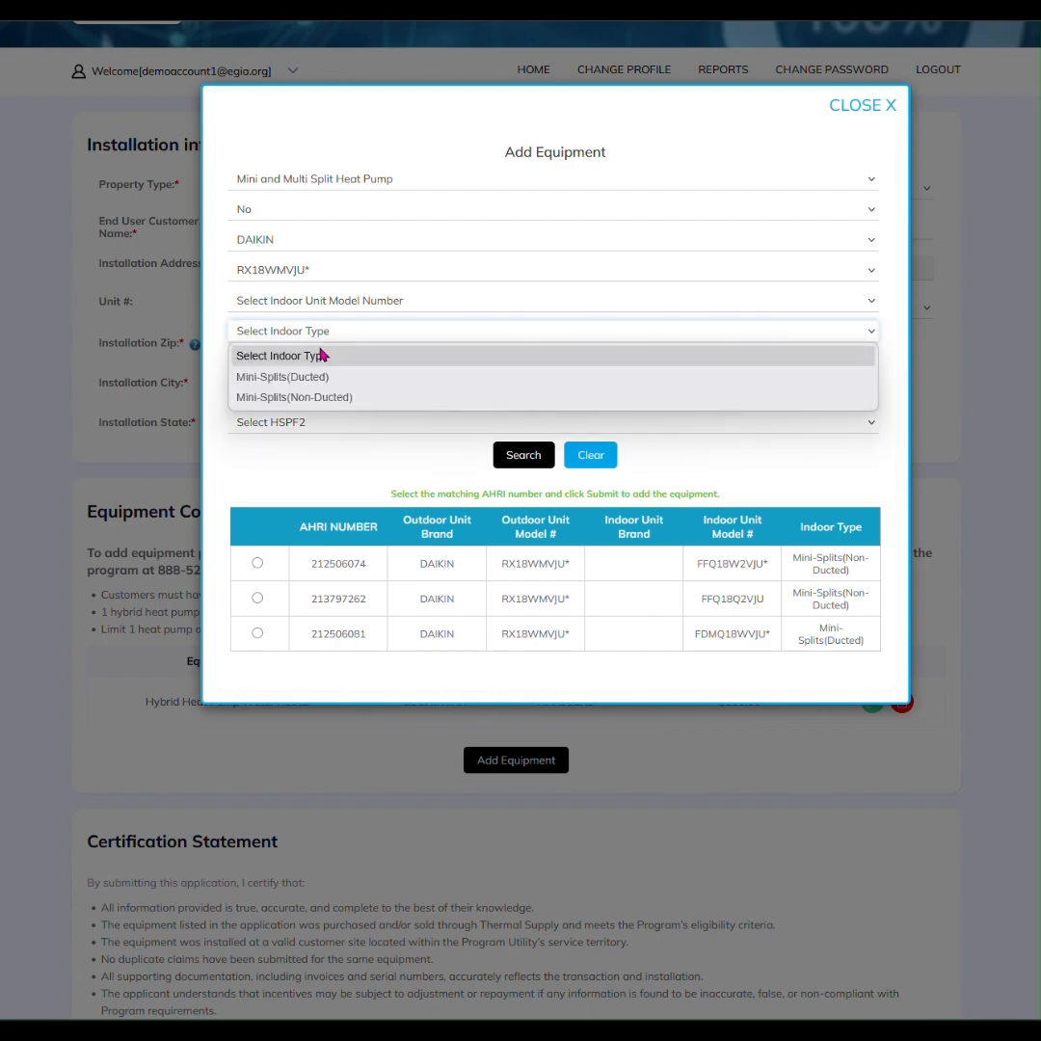
left_click(345, 399)
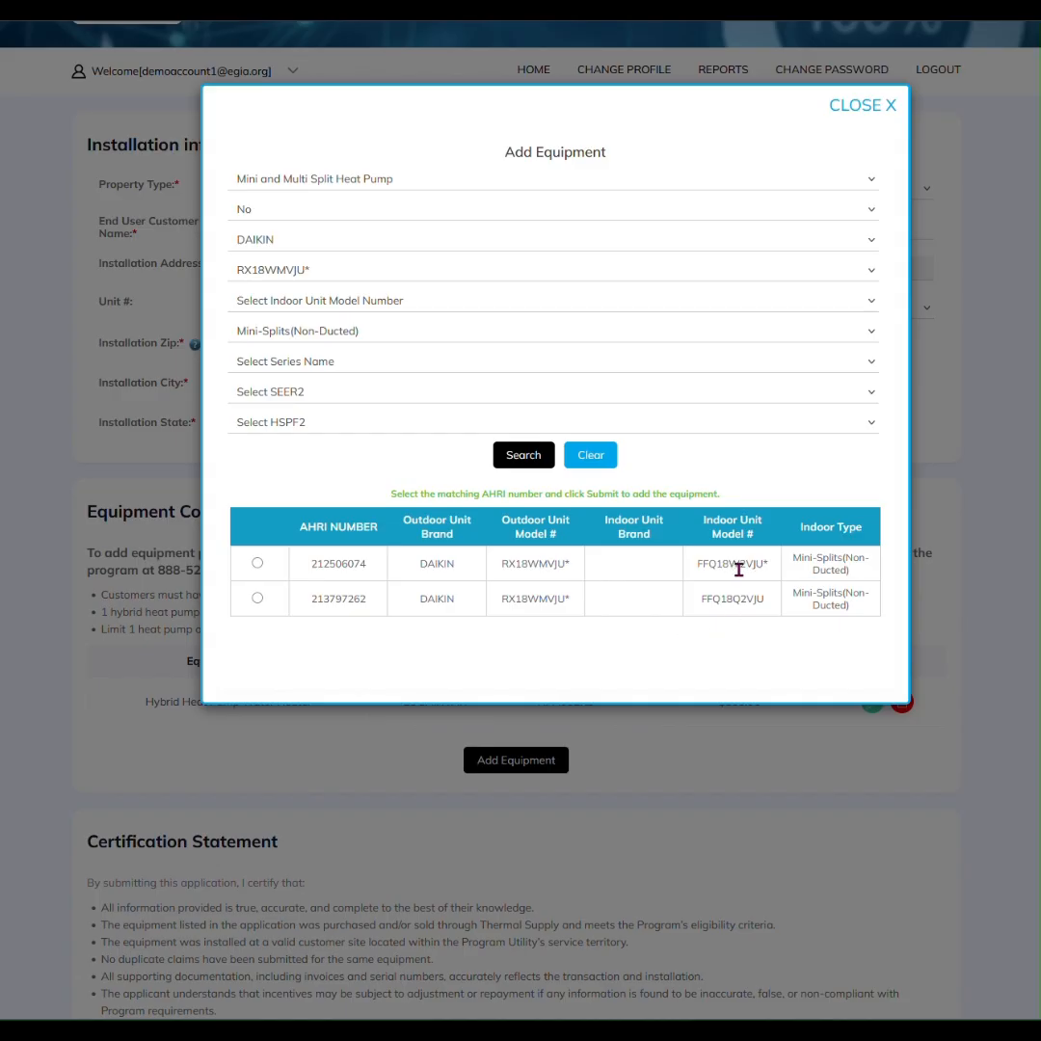
Select AHRI 212506074, enter the serial number, and submit the DAIKIN mini-split
left_click(257, 564)
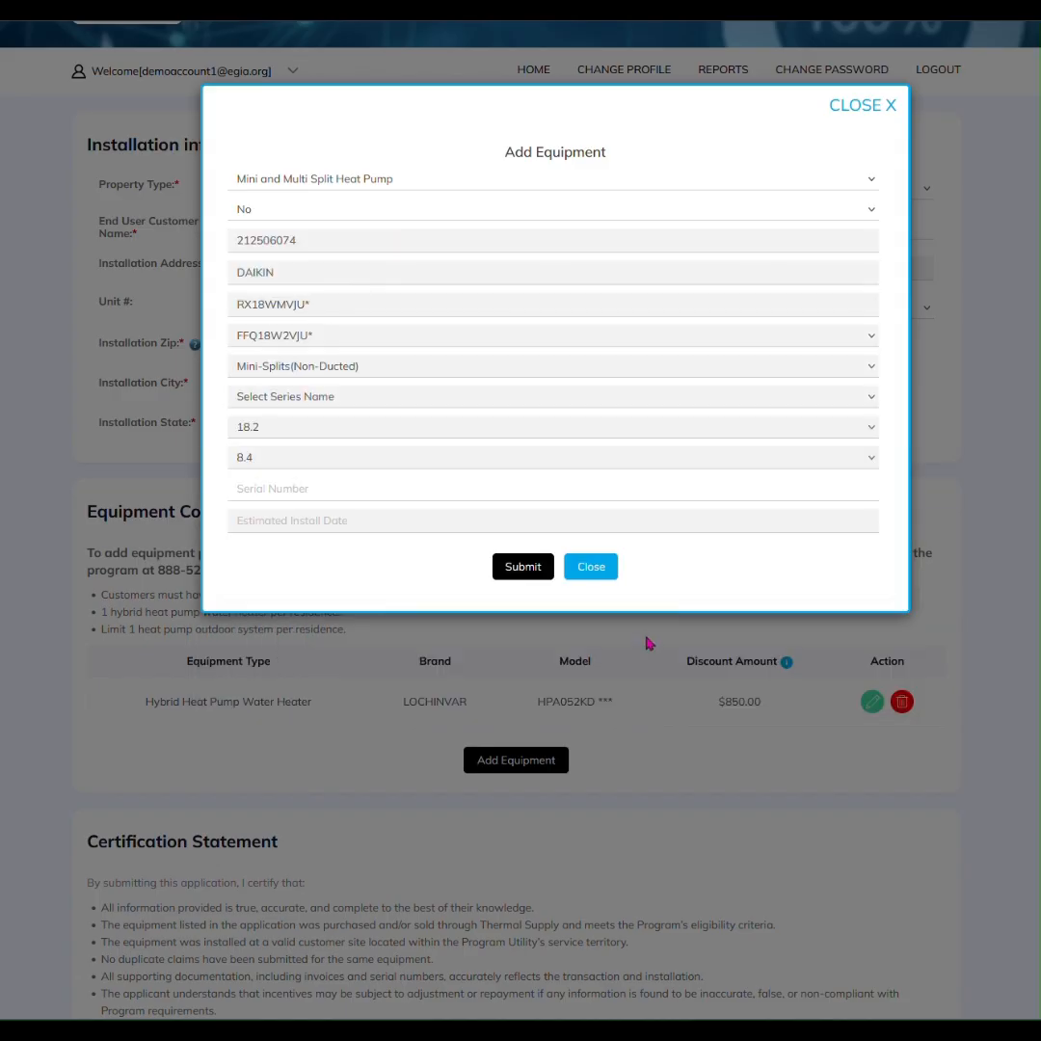
left_click(309, 491)
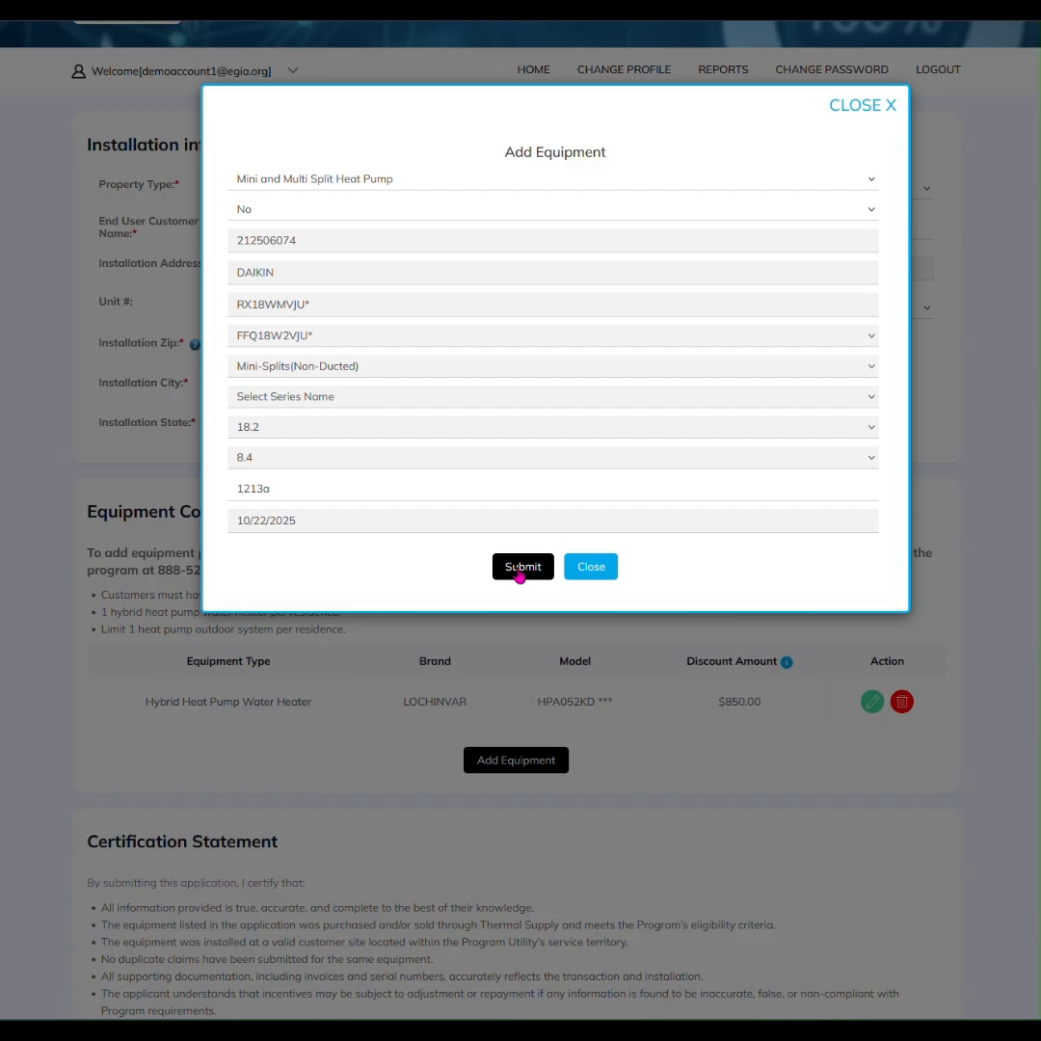
left_click(521, 567)
scroll(661, 357, "down", 3)
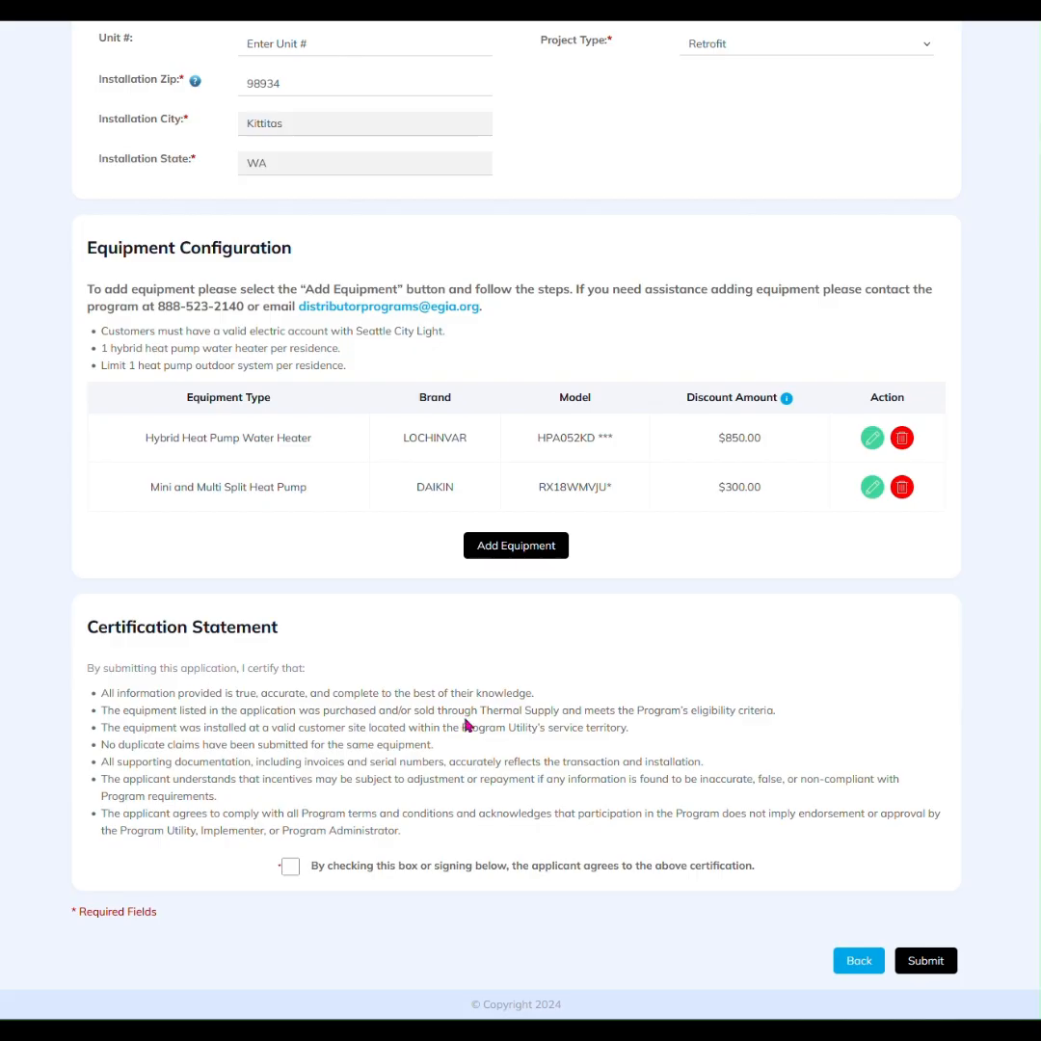
Accept the certification statement and submit the application
left_click(290, 869)
left_click(935, 971)
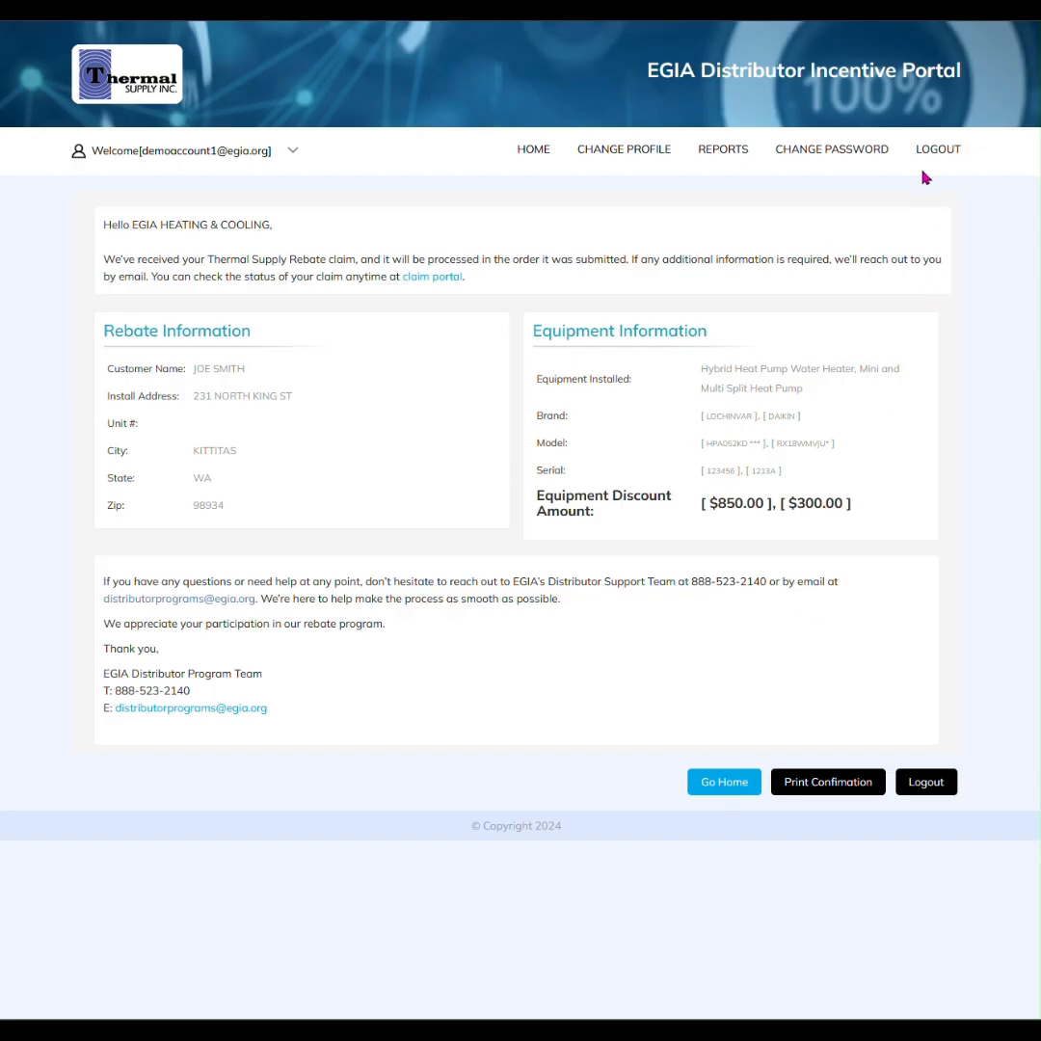
Go back to the home page to see the PNW application listed as In Progress
left_click(699, 798)
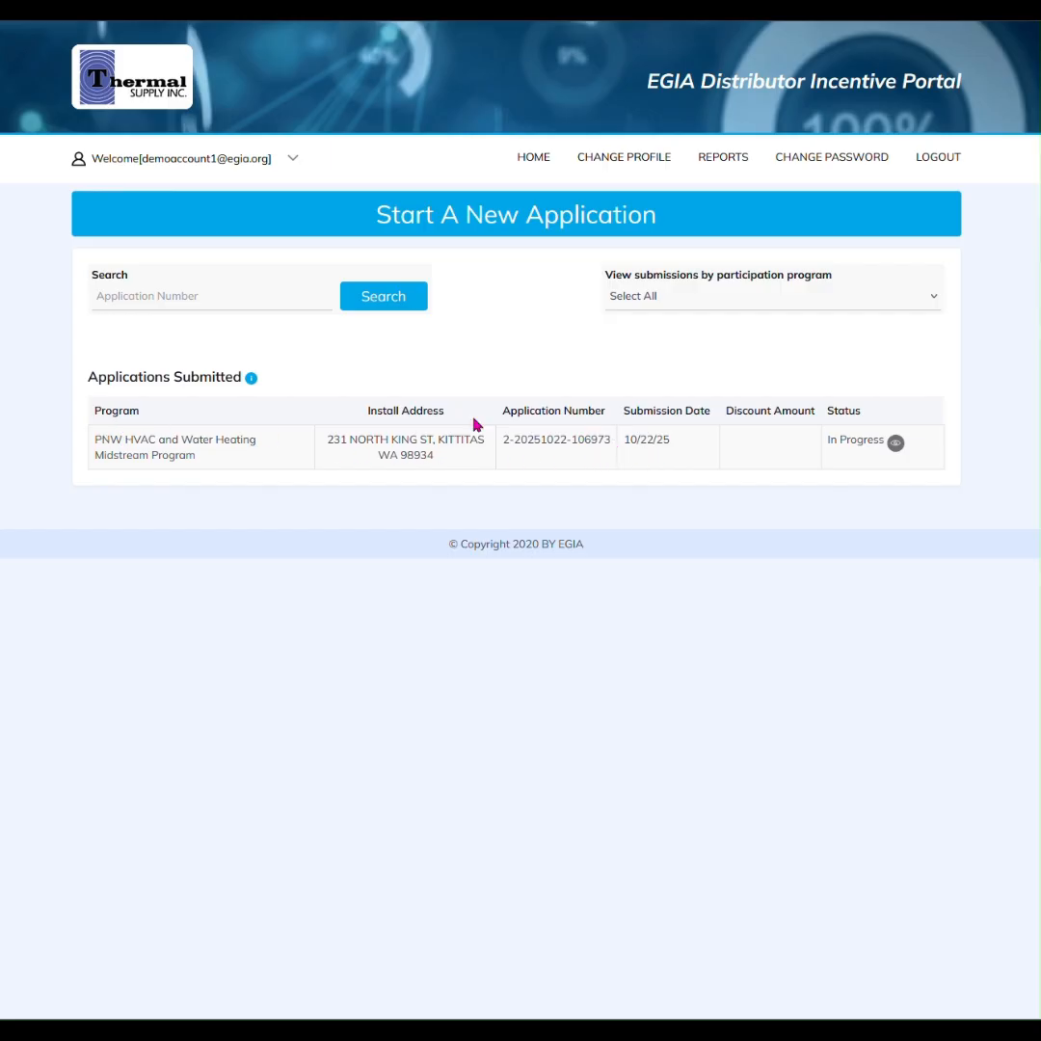
left_click_drag(199, 382, 227, 381)
left_click(228, 382)
left_click(147, 298)
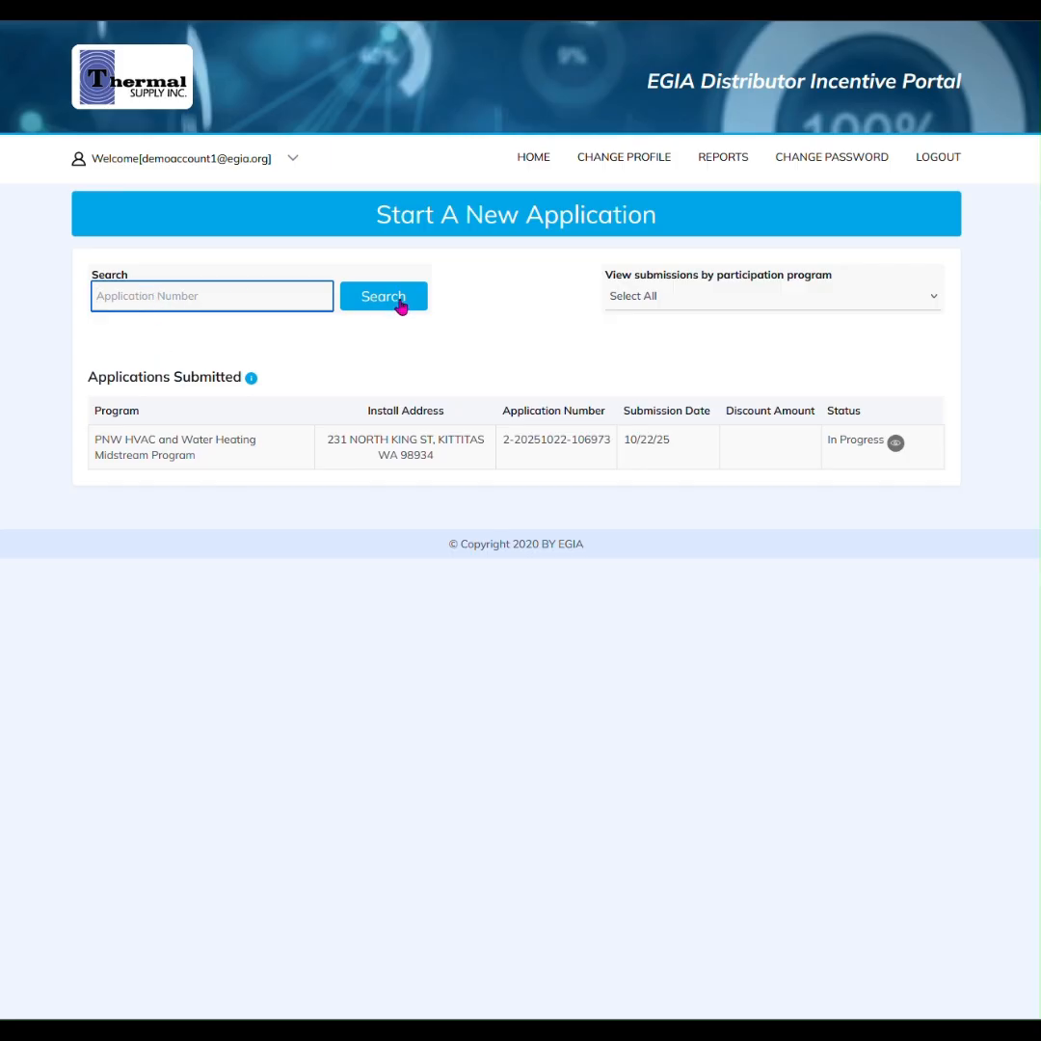
left_click(505, 361)
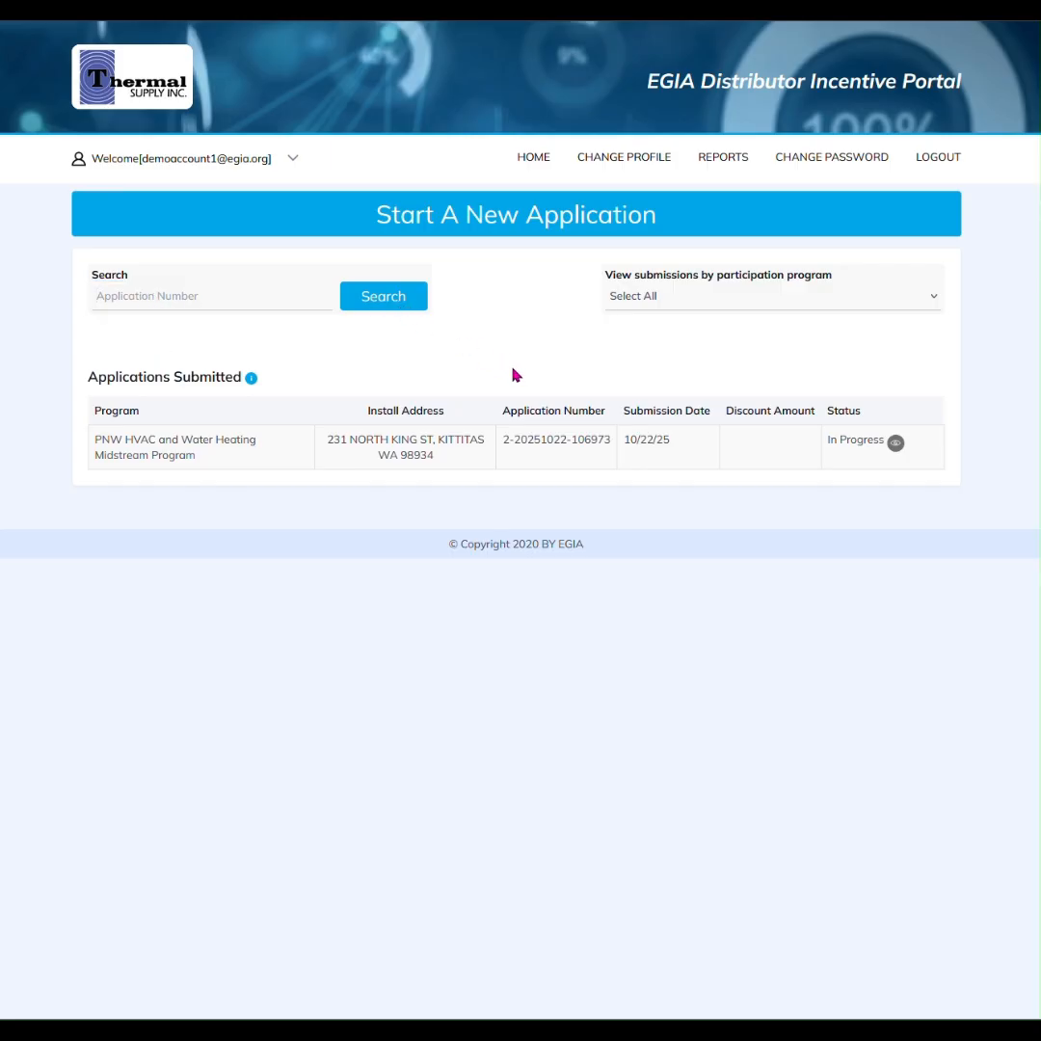
left_click(628, 306)
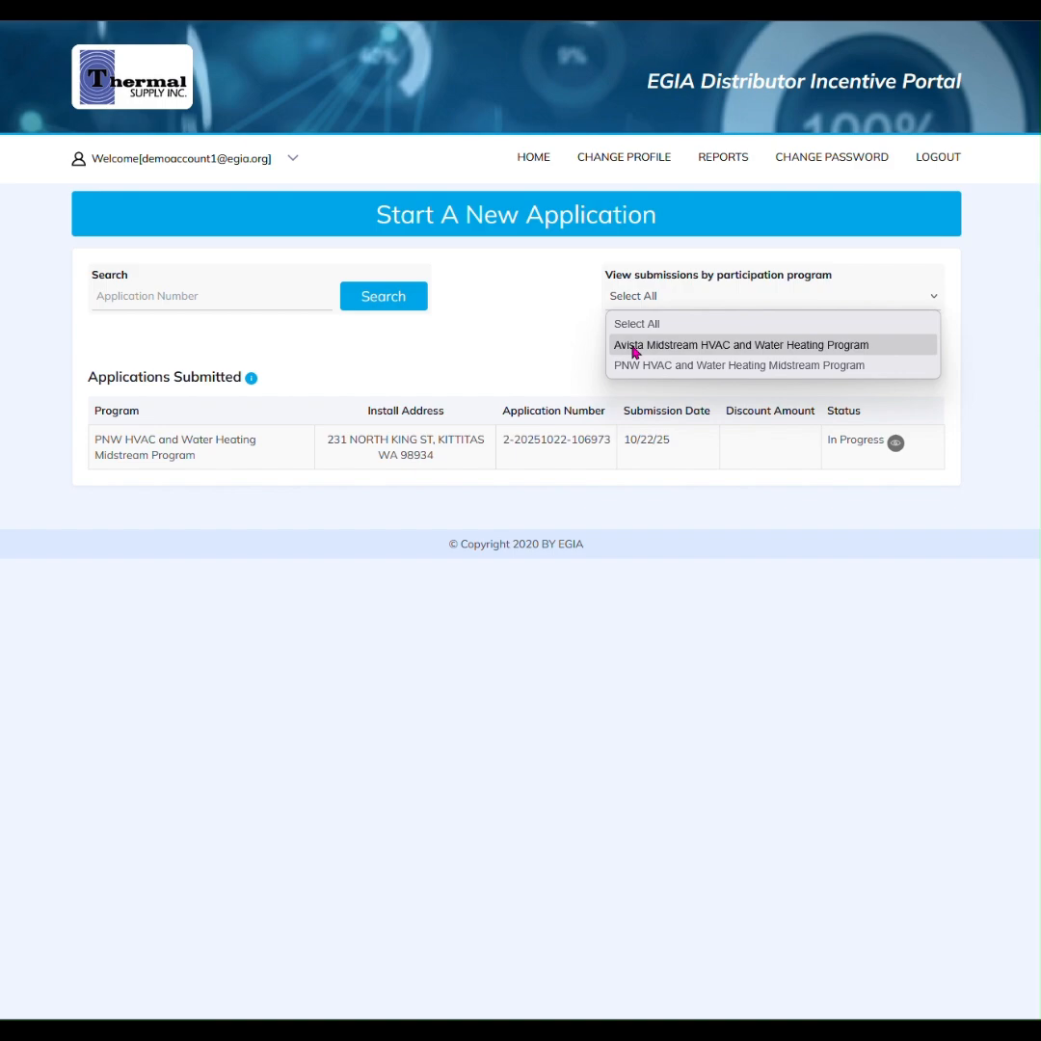
left_click(562, 338)
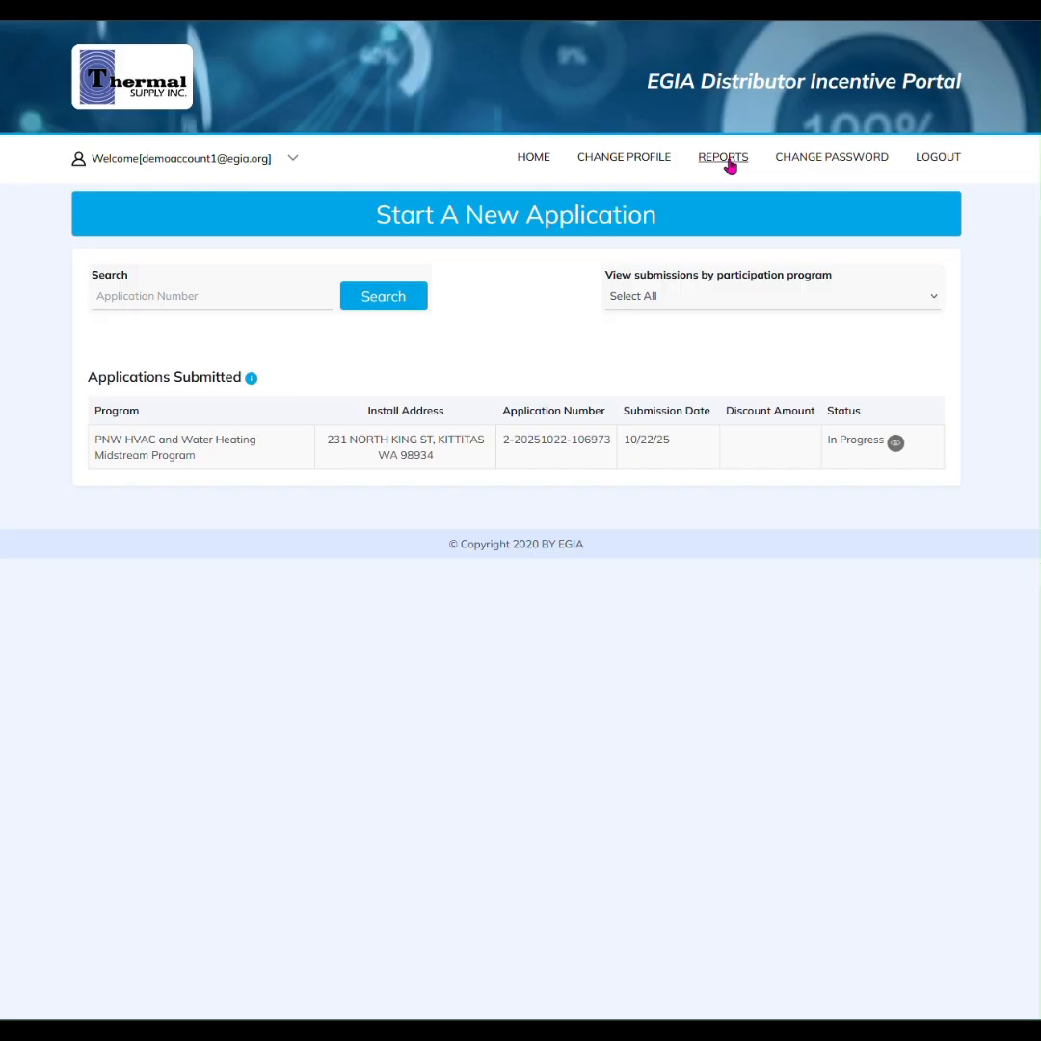
left_click(725, 161)
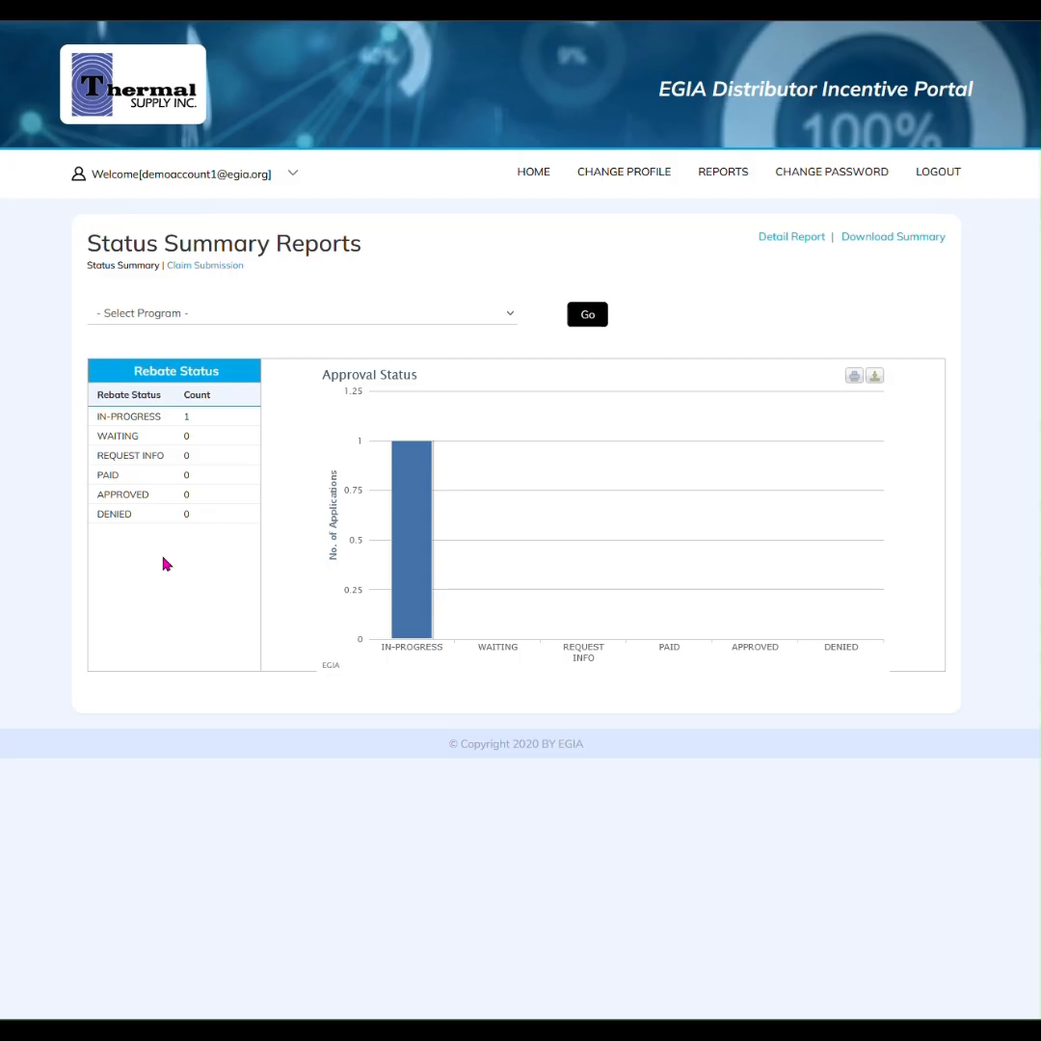
Download the Detail Report spreadsheet from the Reports page
left_click(795, 245)
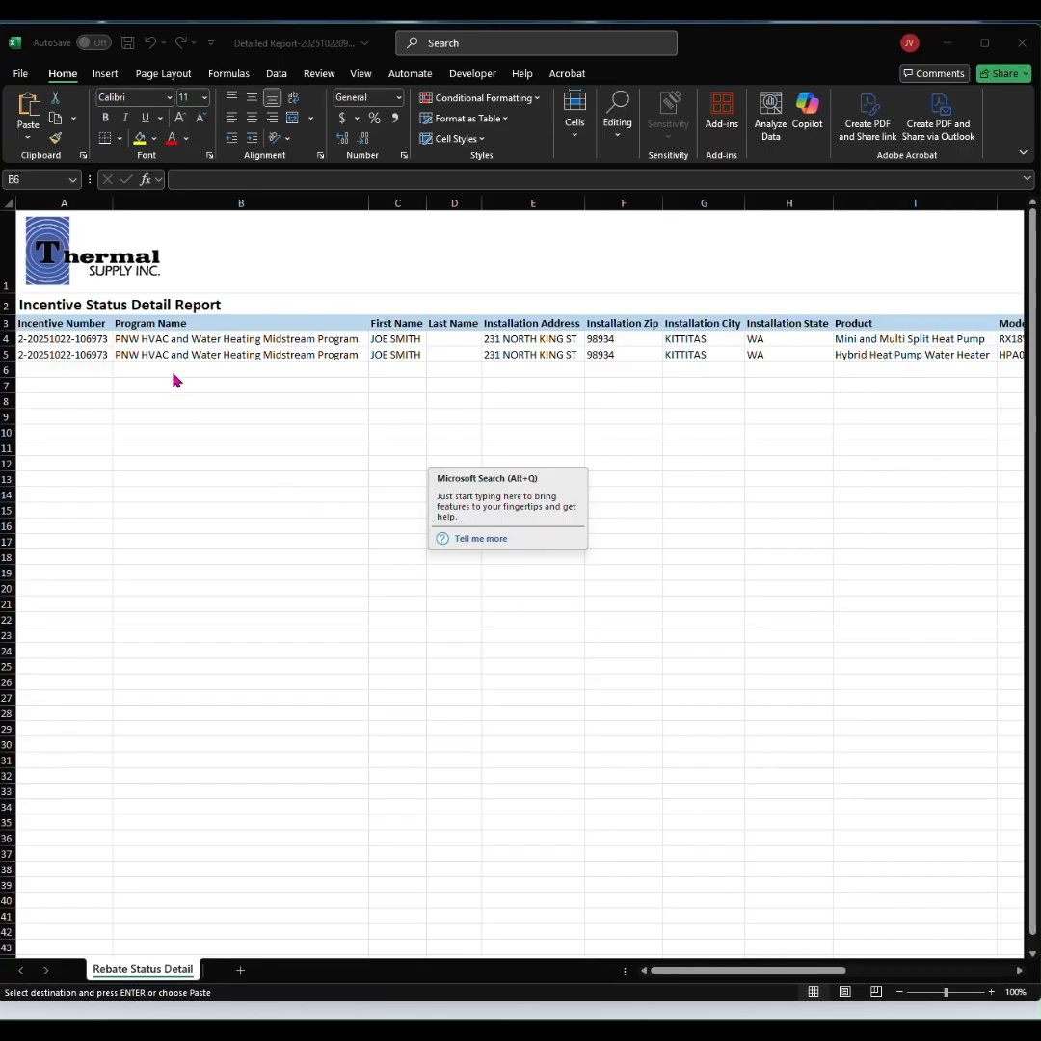
Scroll to columns P and Q and inspect the mini-split's Payment Issue Date and Credit Memo Number
left_click(81, 365)
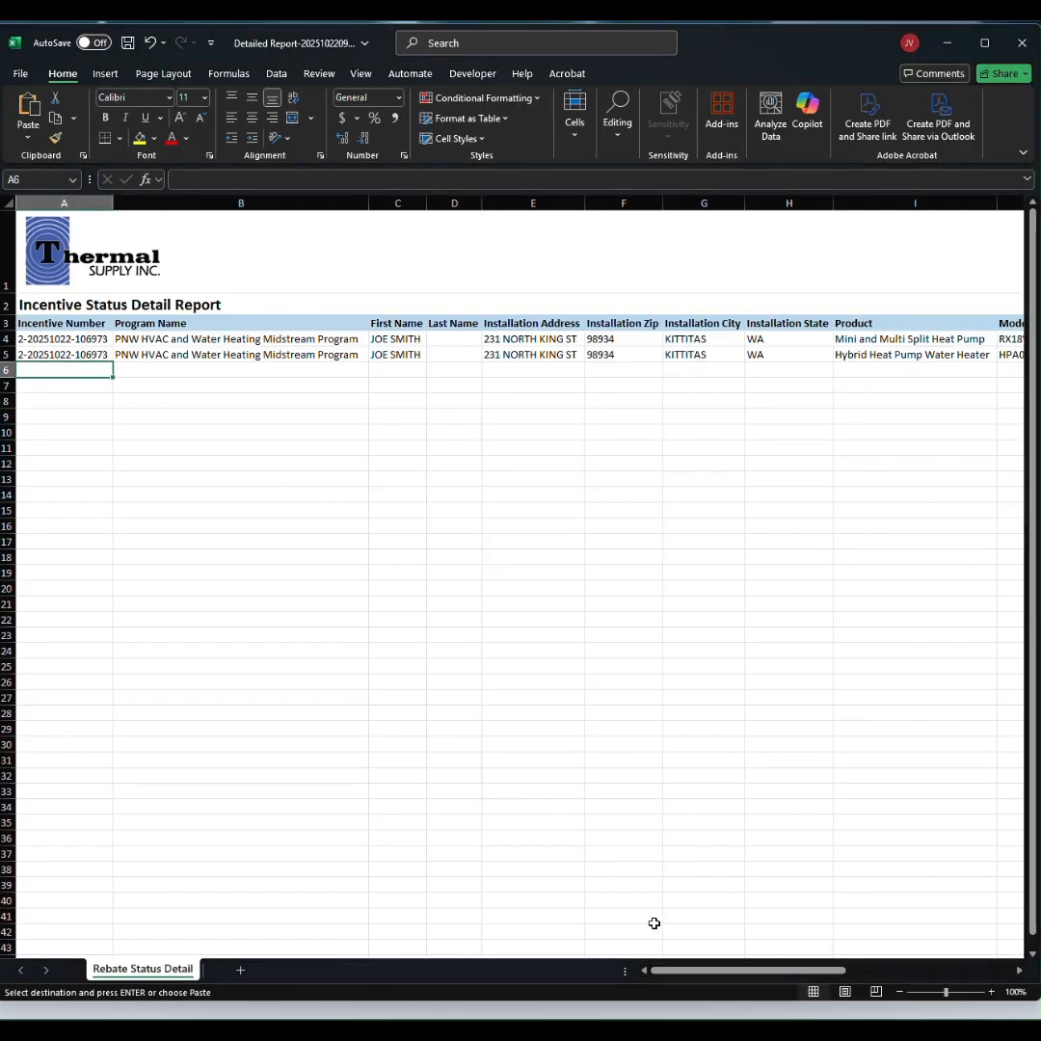
left_click_drag(681, 971, 879, 969)
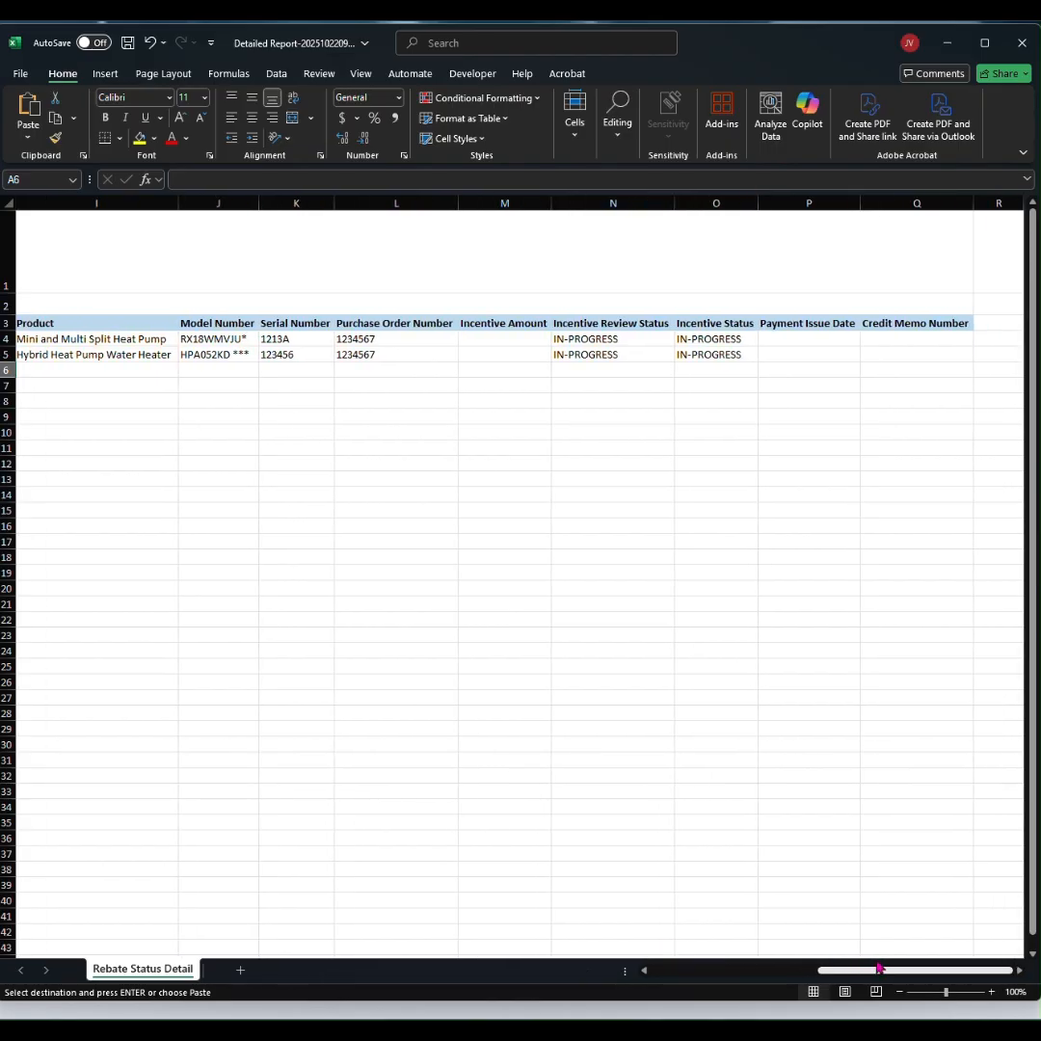
left_click(821, 339)
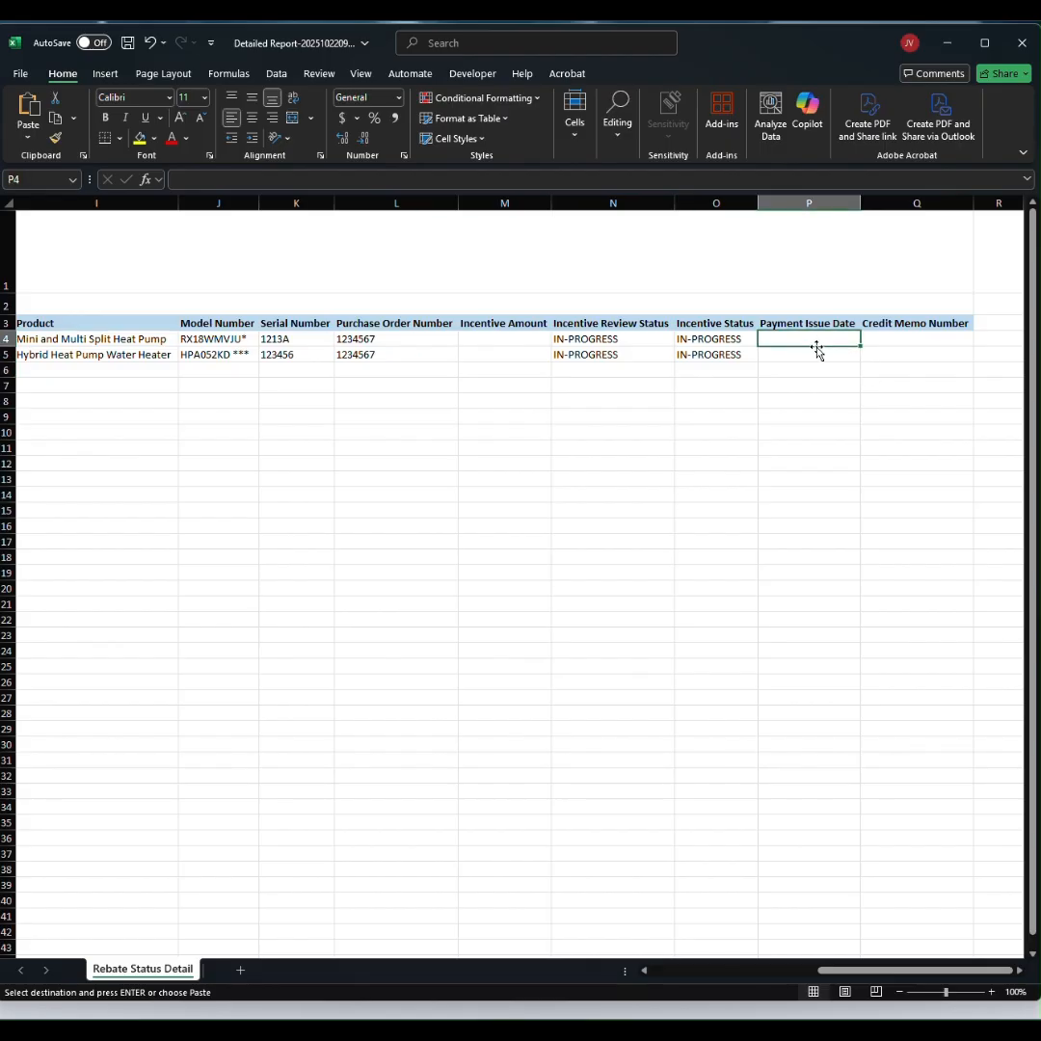
left_click(891, 342)
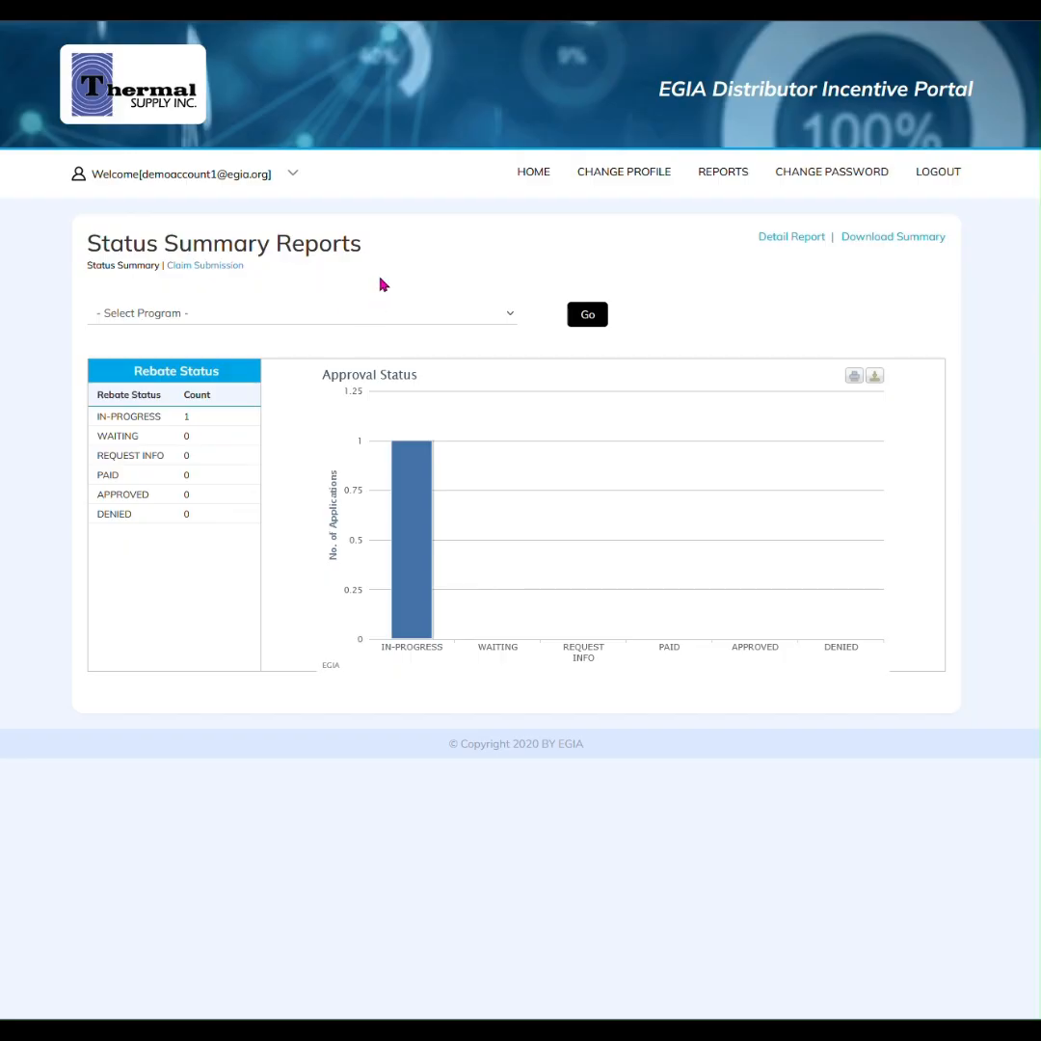
Look over the program list, then view the Claim Submission Report for Oct. 20–26
left_click(317, 321)
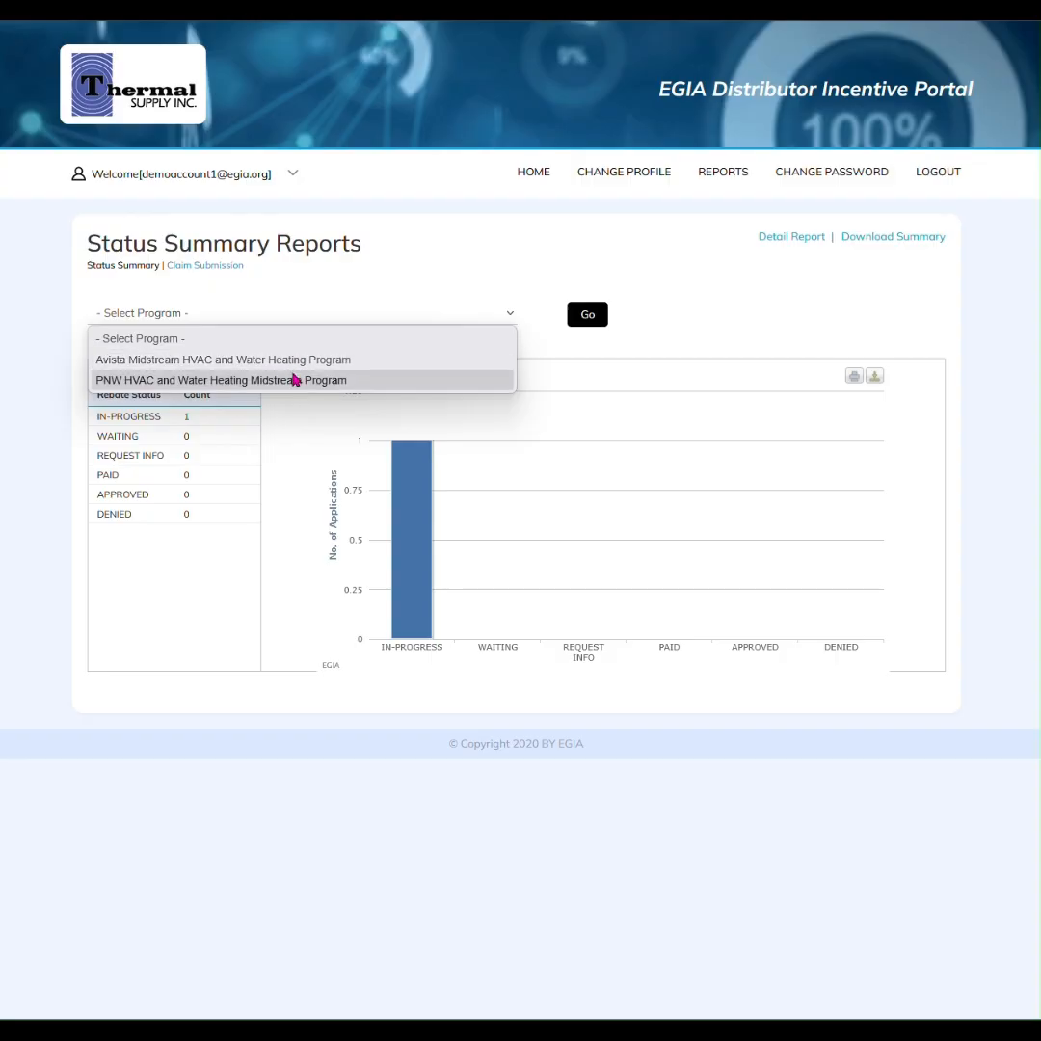
left_click(388, 333)
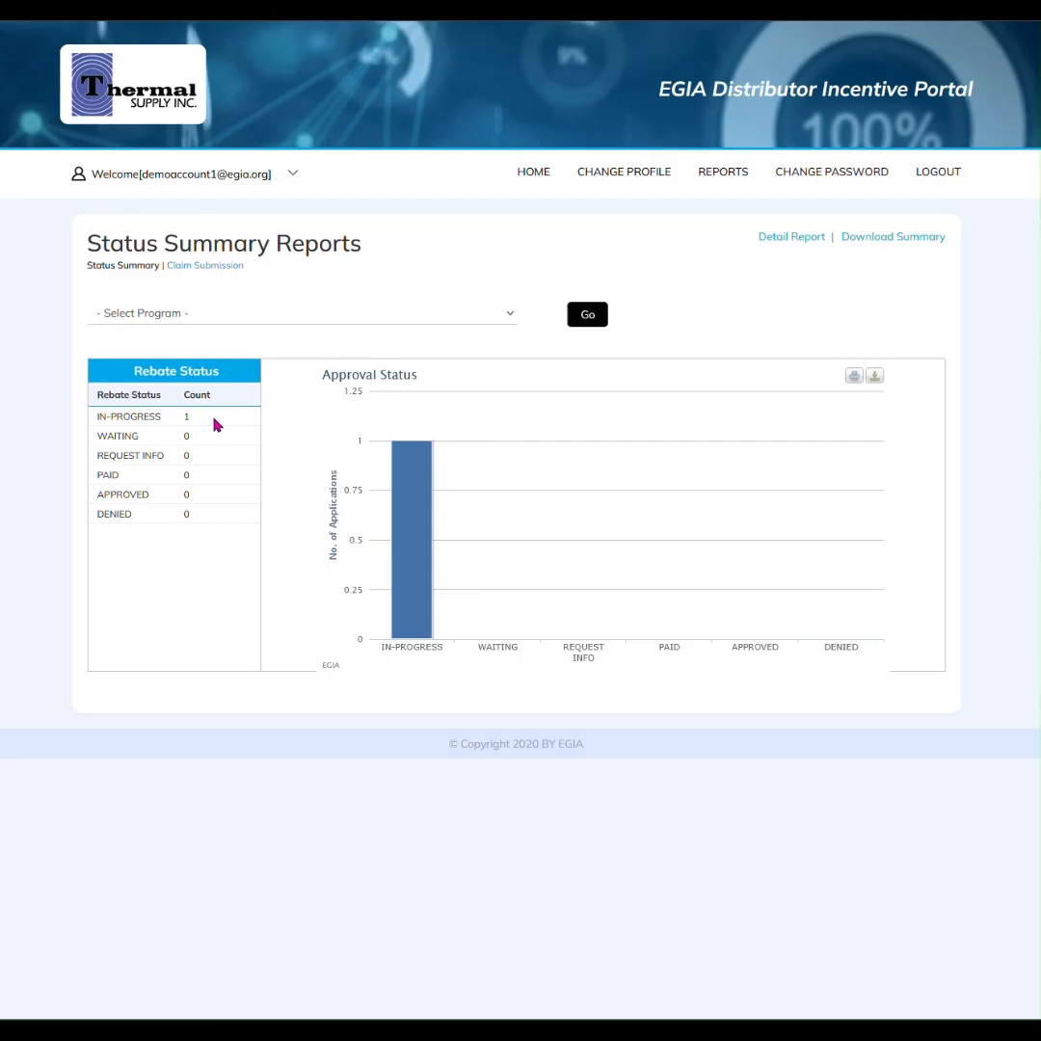
left_click(205, 266)
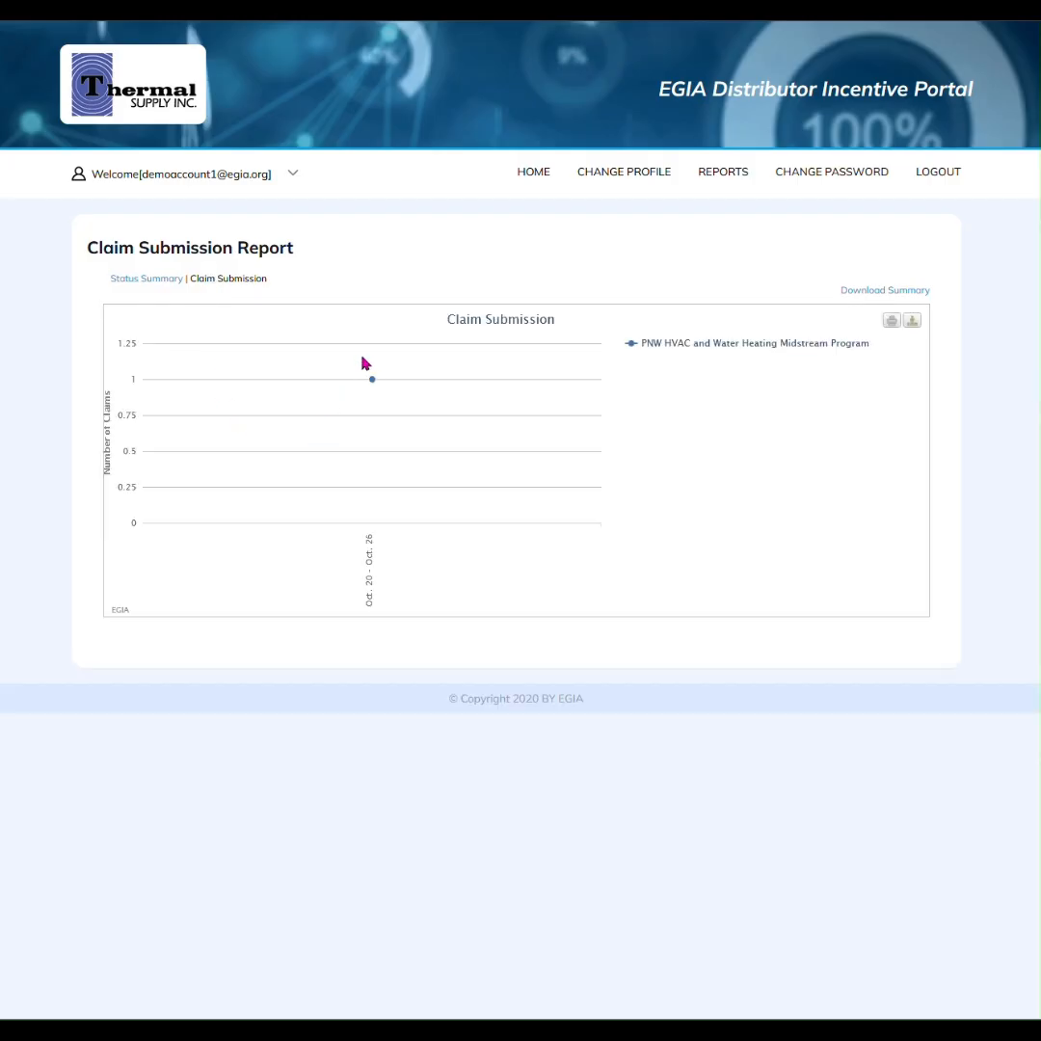
mouse_move(369, 409)
Return to the portal home page, visit Change Password, then log out of the account
left_click(533, 173)
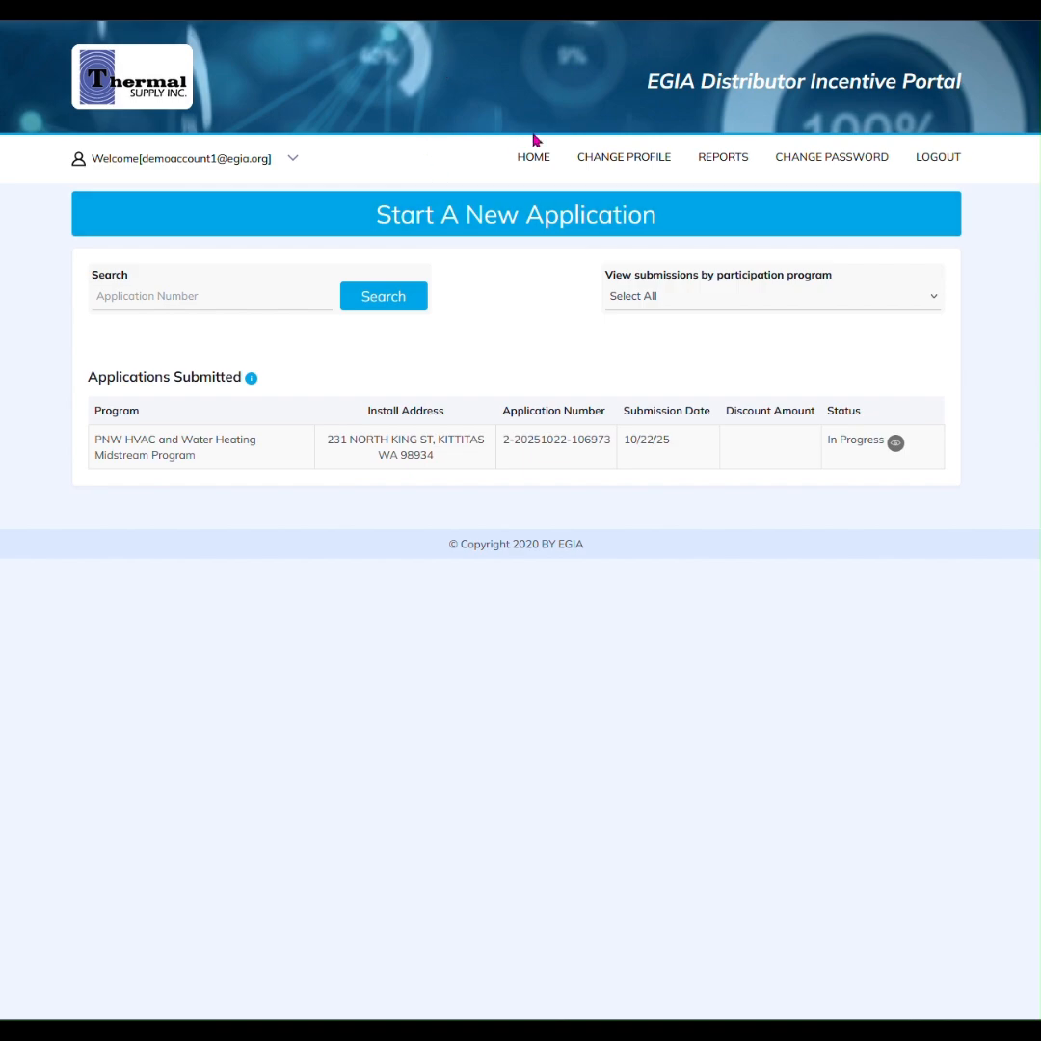
left_click(810, 162)
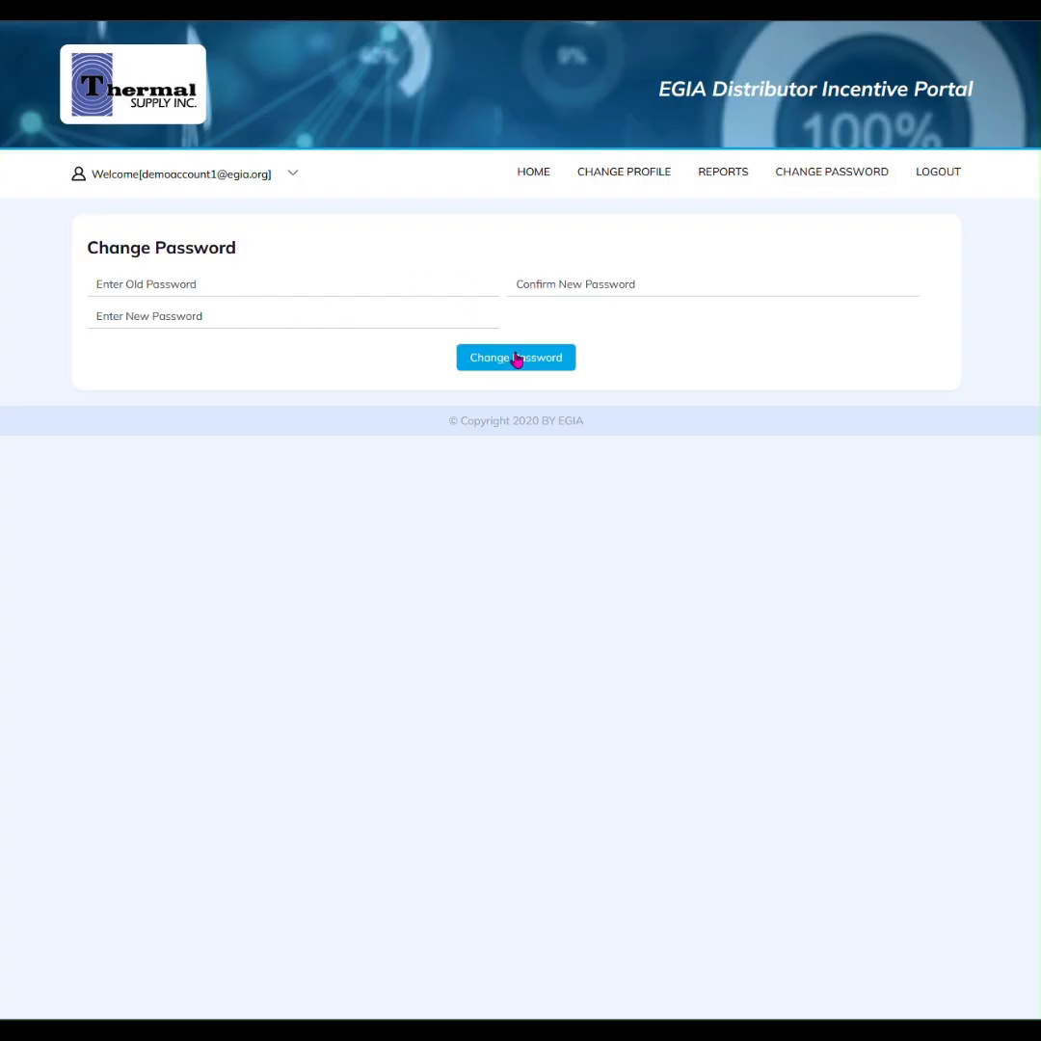
left_click(528, 172)
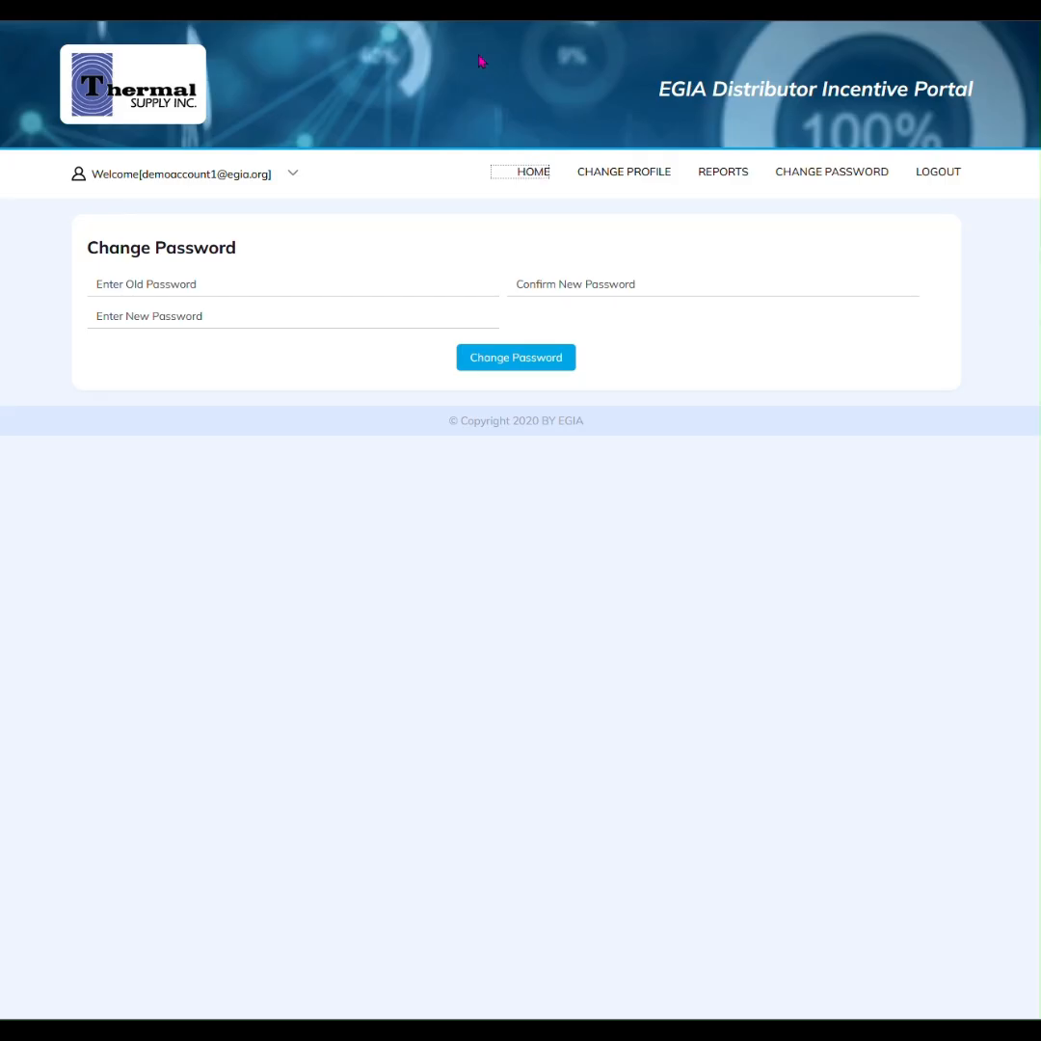